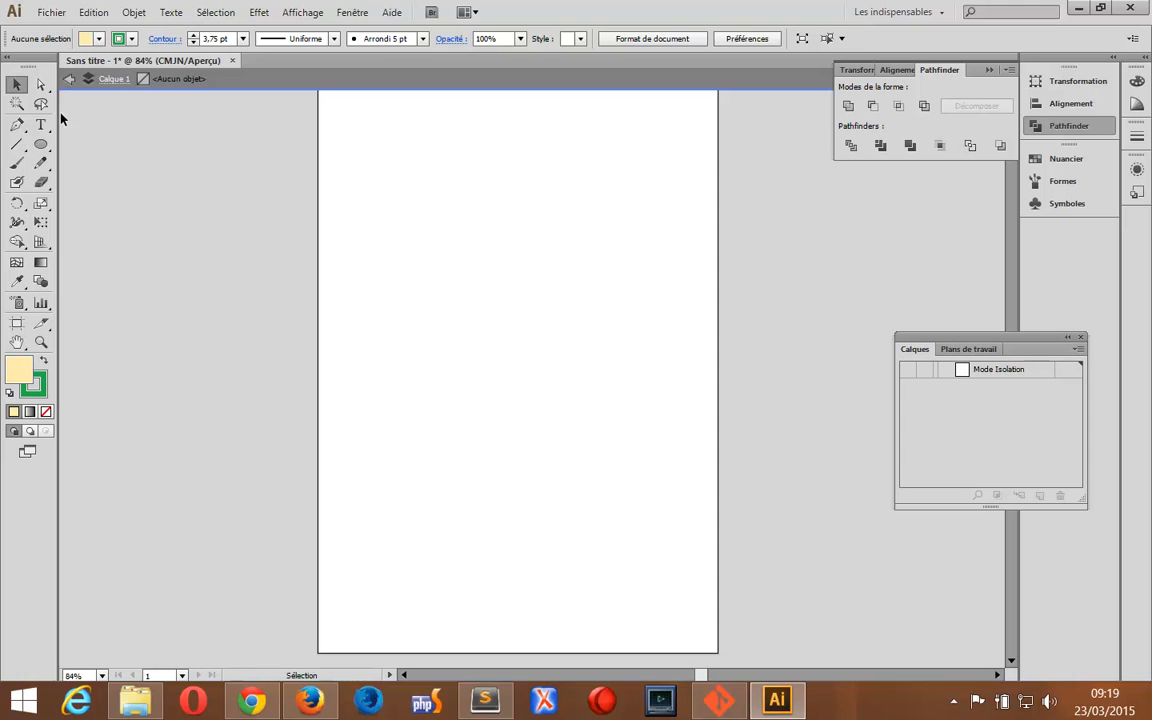
- Draw a tall, narrow vertical rectangle about 12.6 mm wide and 169 mm high on the artboard
drag(43, 145, 93, 139)
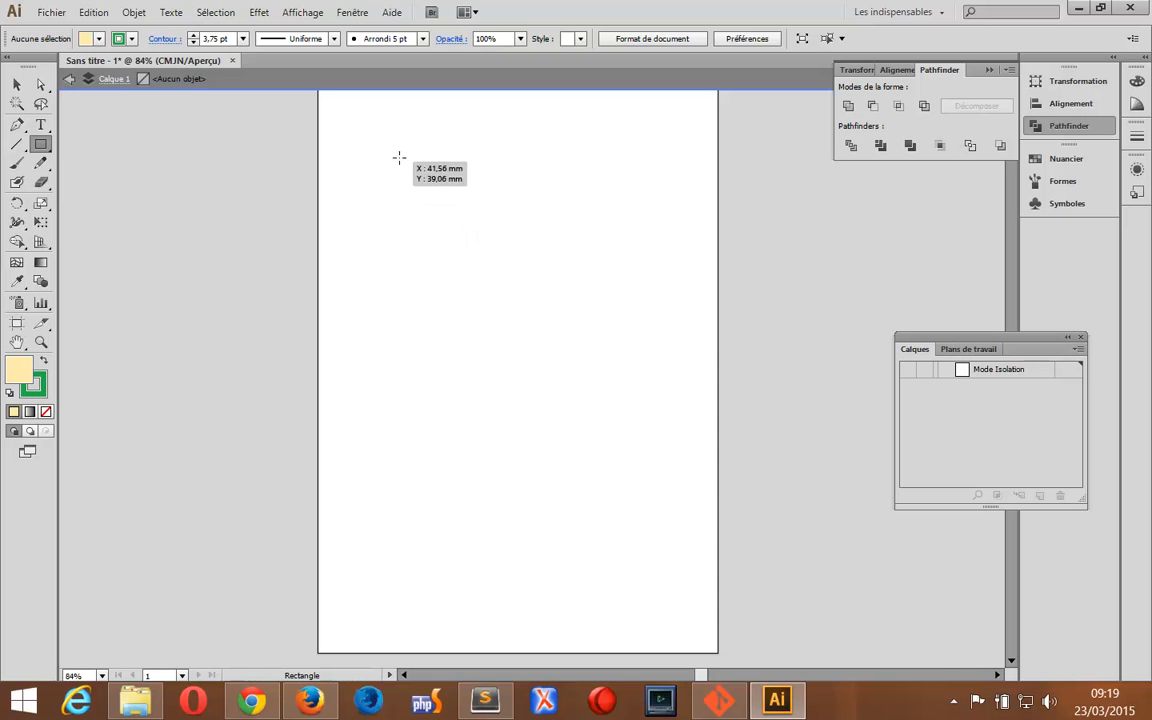
drag(403, 153, 403, 521)
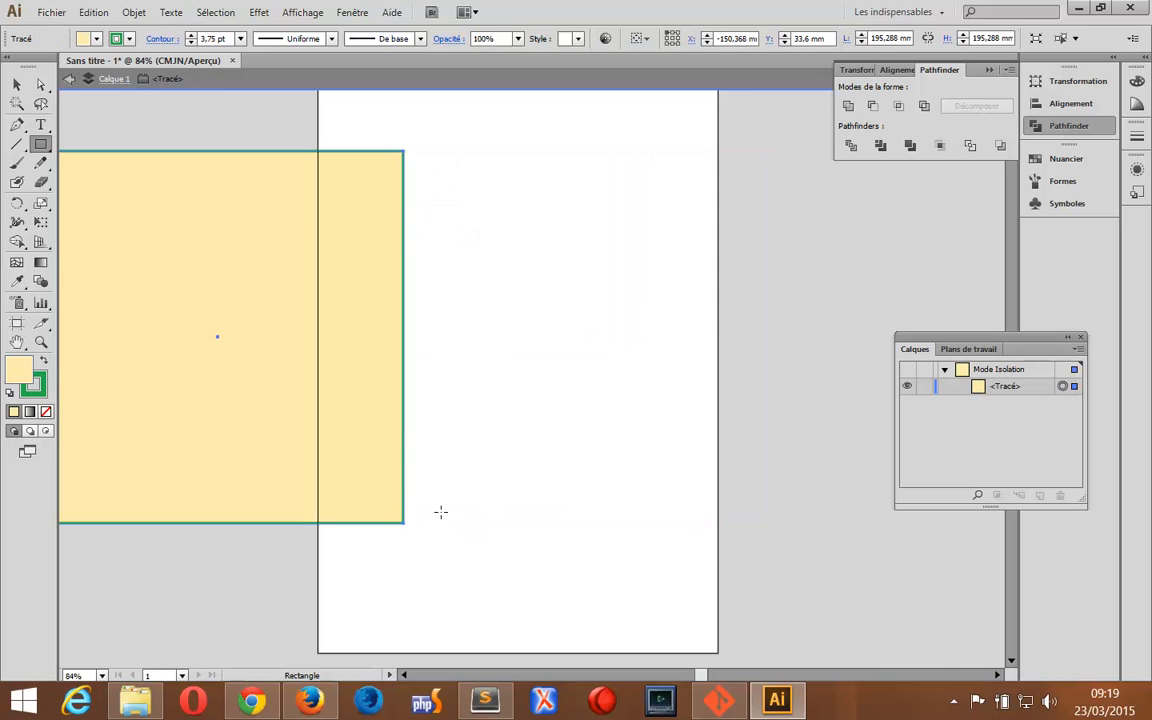
key(ctrl+z)
drag(443, 168, 467, 490)
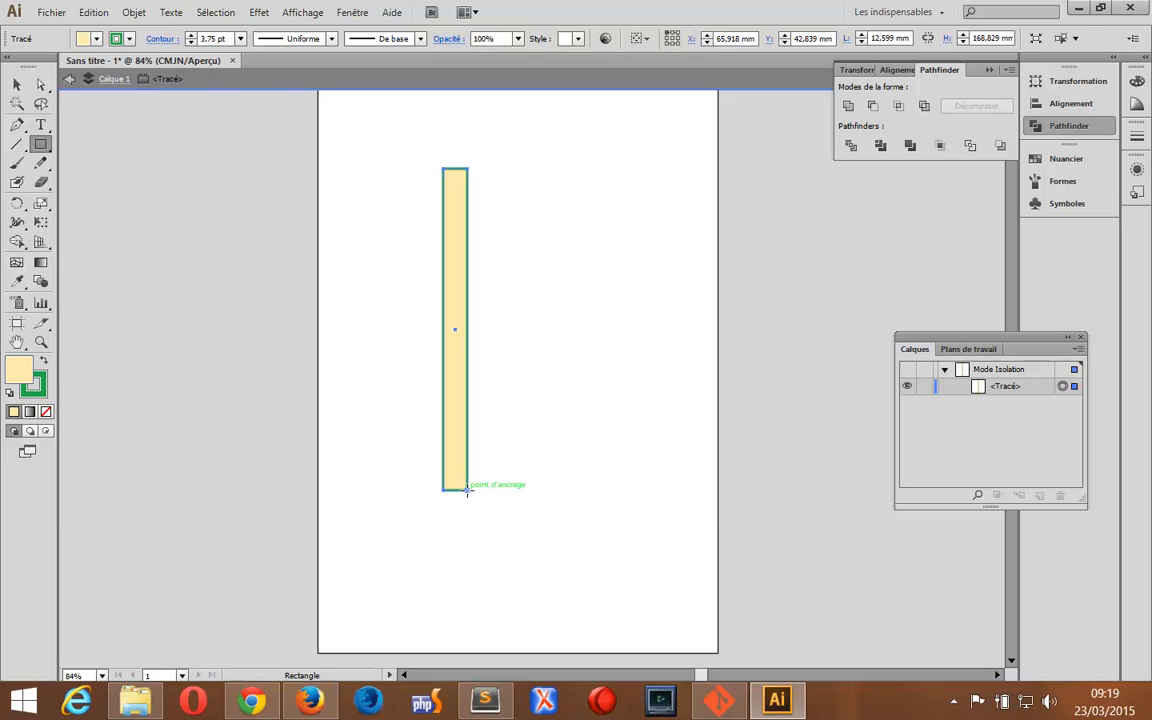
- Create a copy of the bar rotated 90° about its centre and unite both bars into one cross shape
double_click(18, 203)
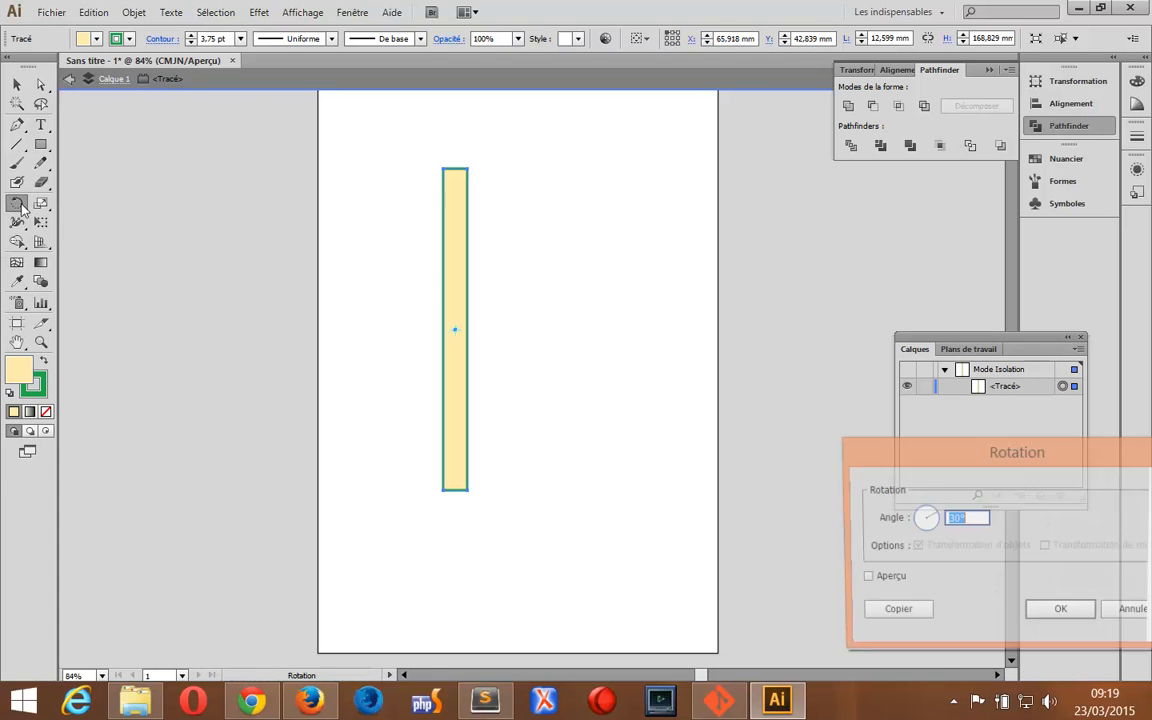
text(90)
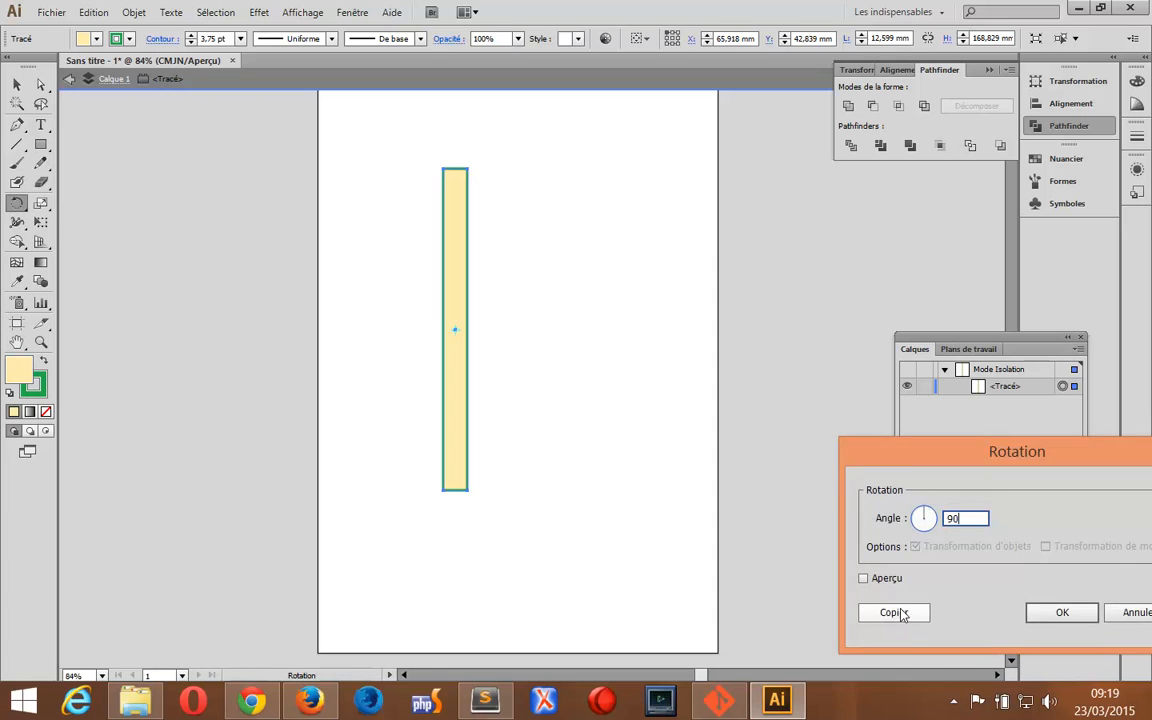
click(895, 612)
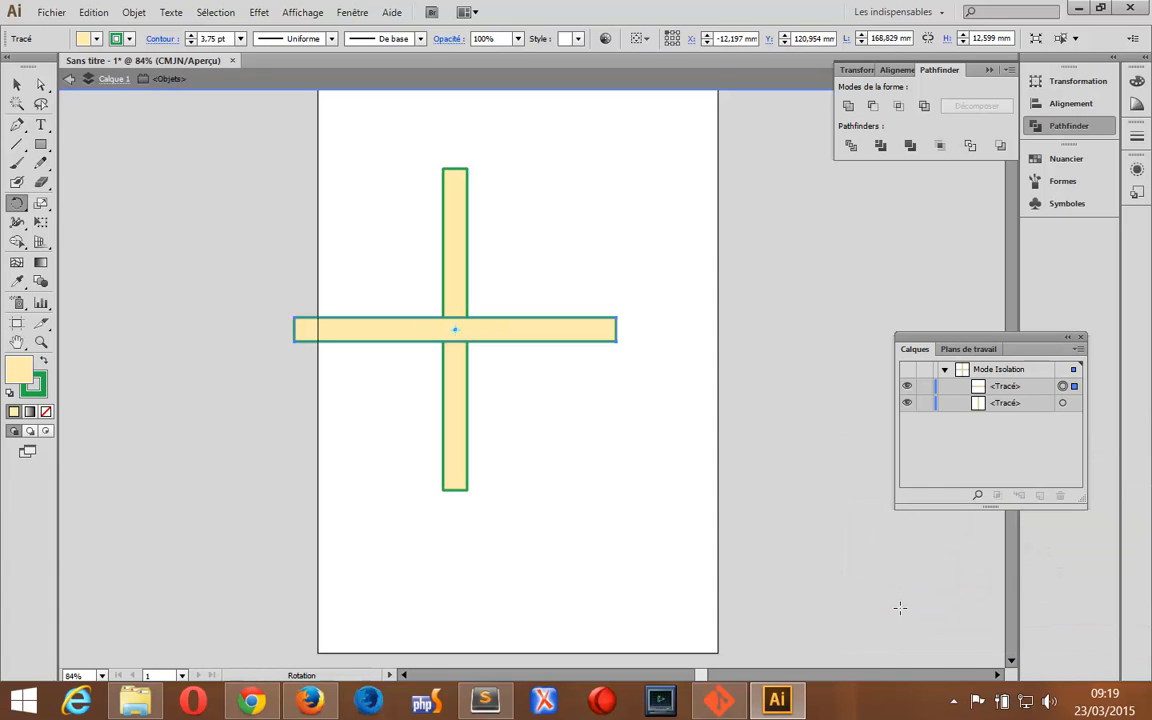
key(ctrl+a)
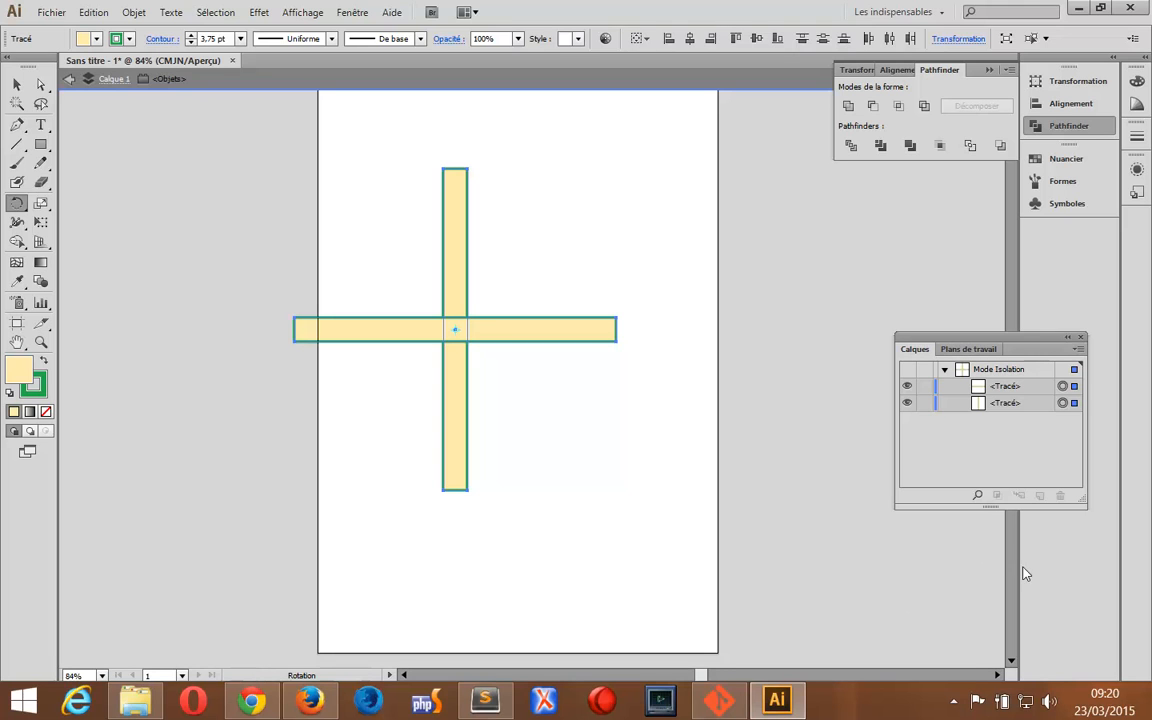
click(851, 145)
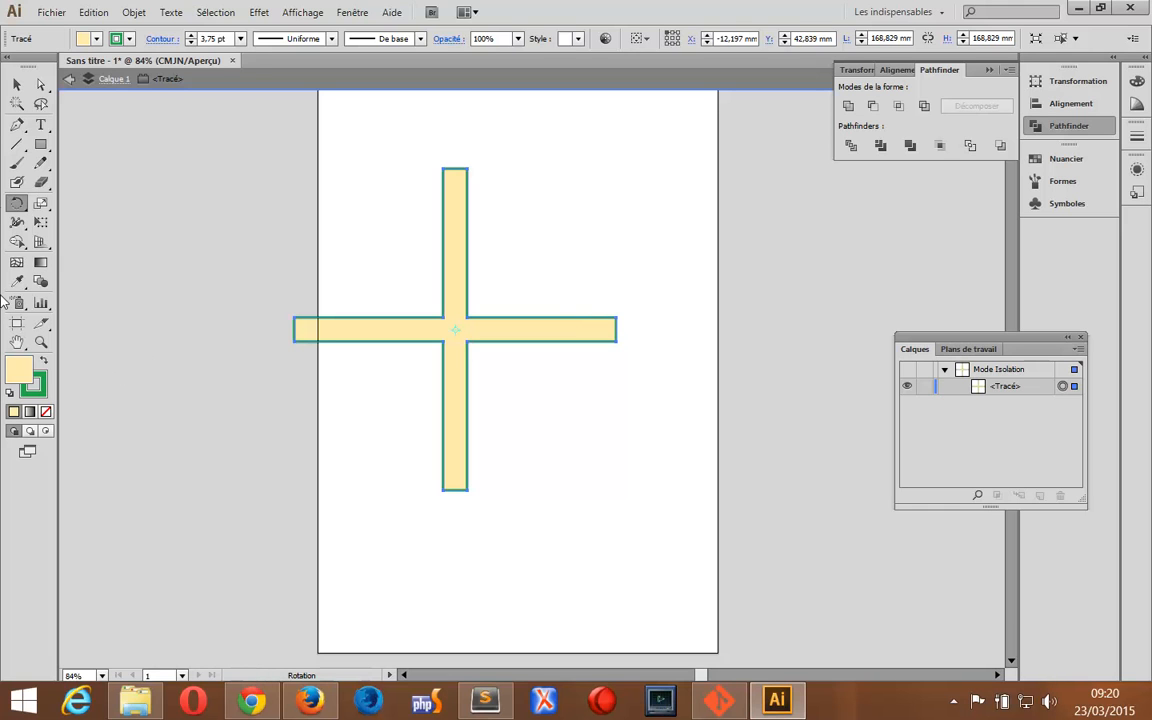
- Draw a square about 105 mm wide over the cross and align both shapes' centres horizontally and vertically
click(43, 145)
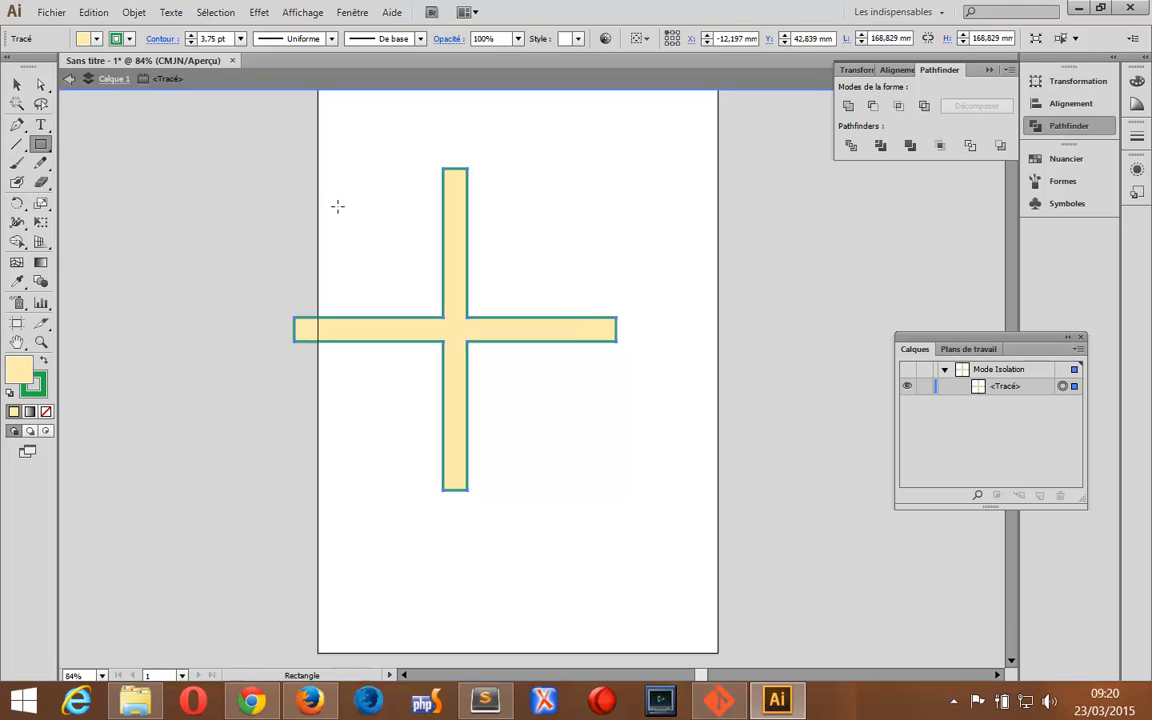
drag(358, 237, 557, 434)
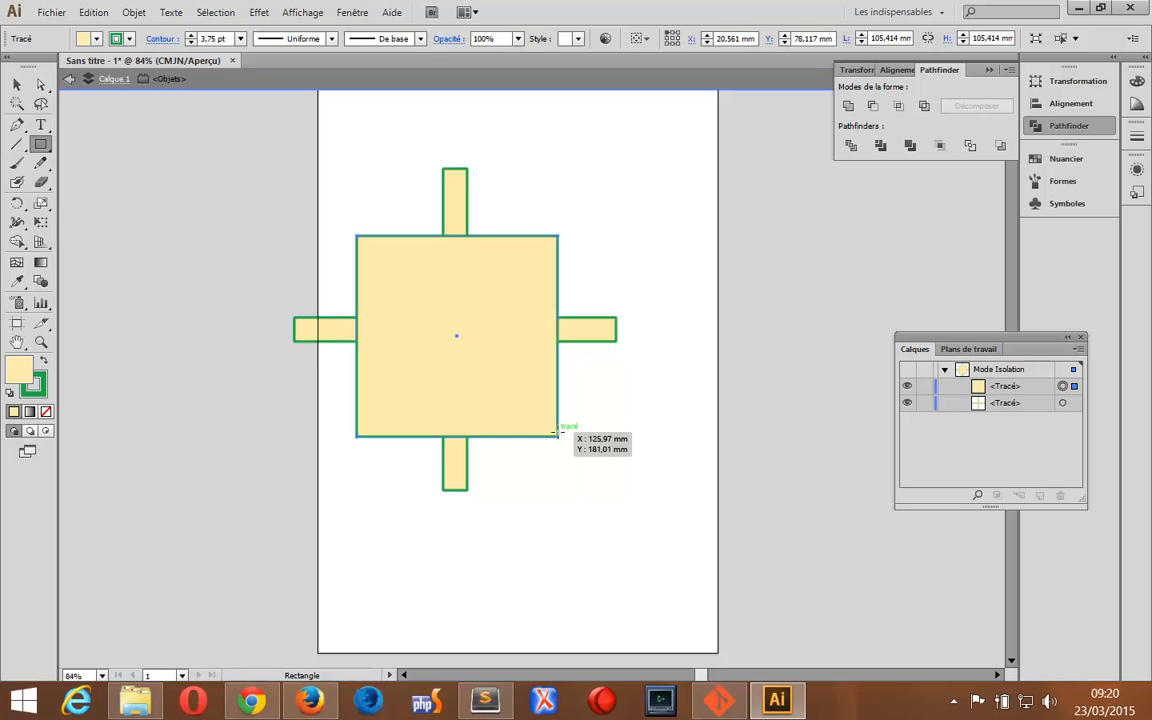
key(ctrl+a)
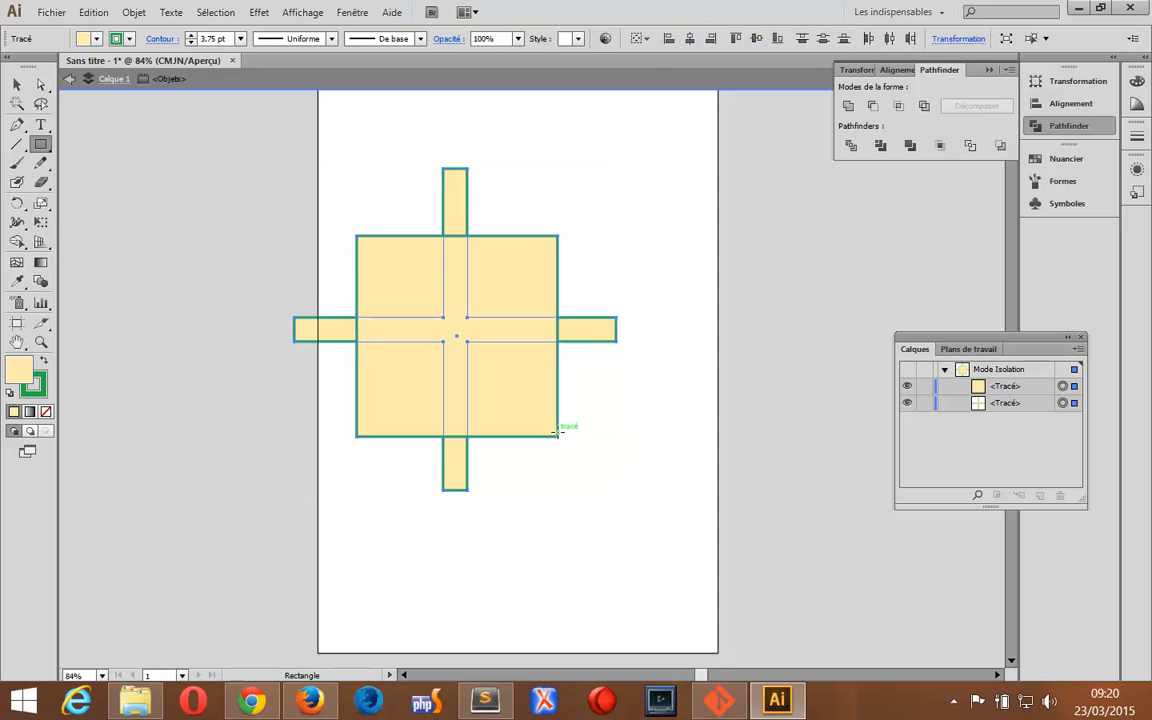
click(890, 71)
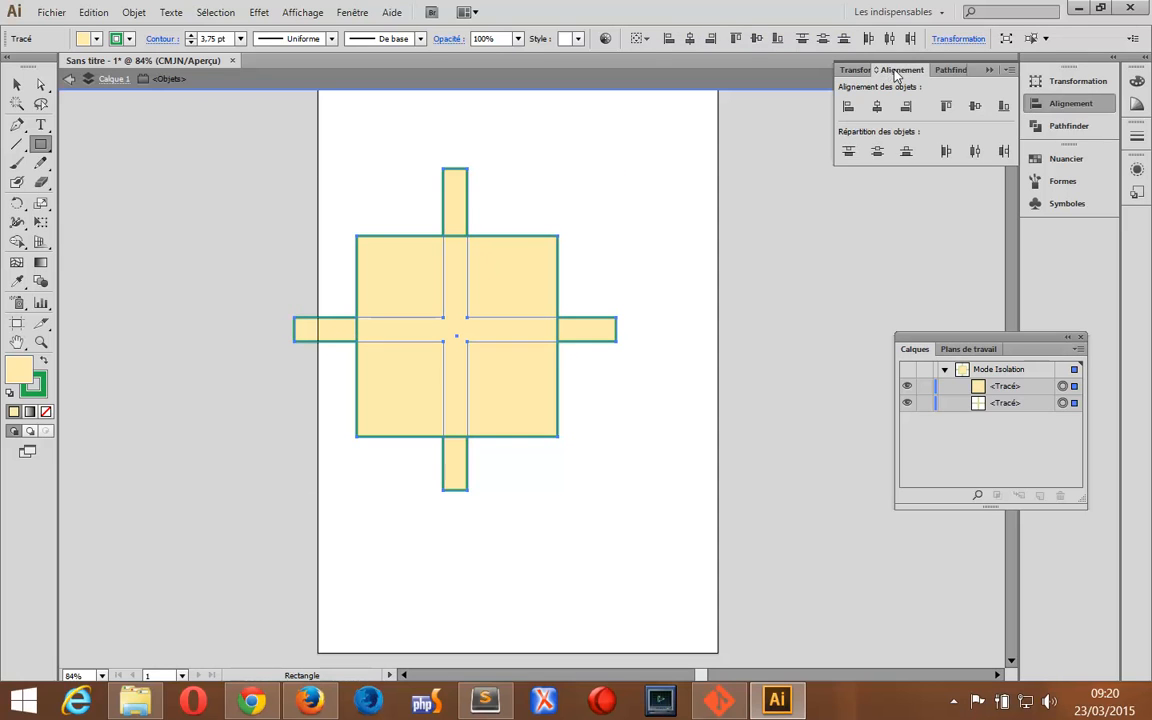
click(975, 106)
click(877, 108)
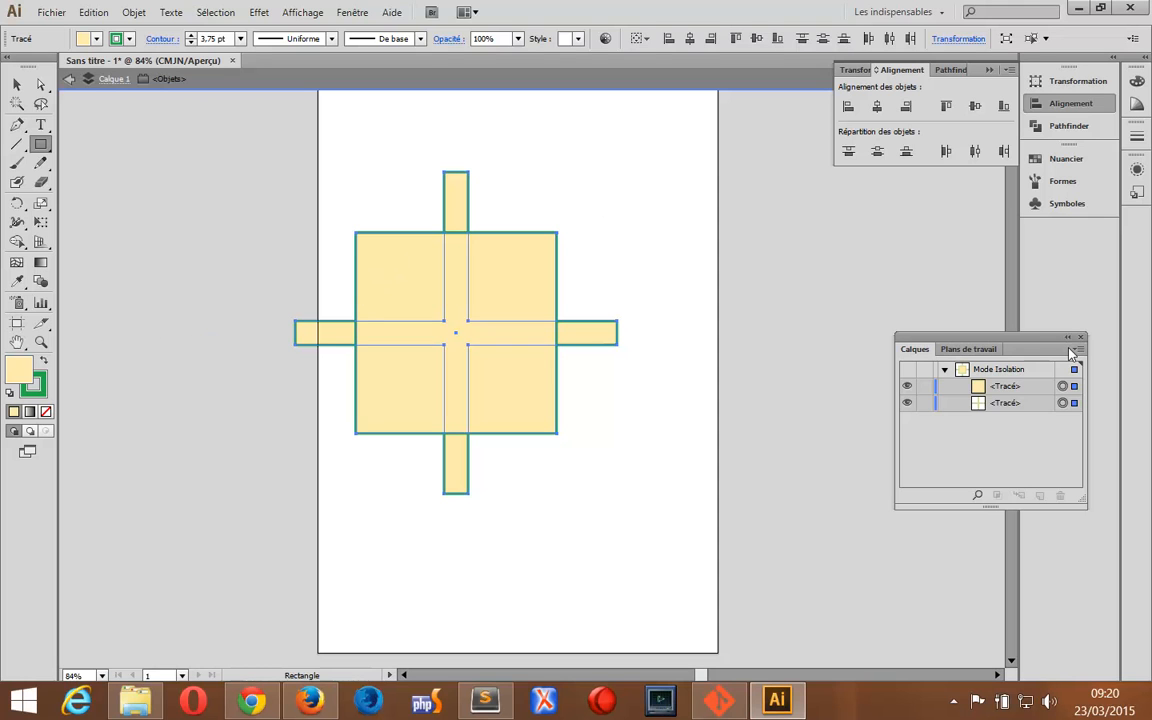
double_click(22, 372)
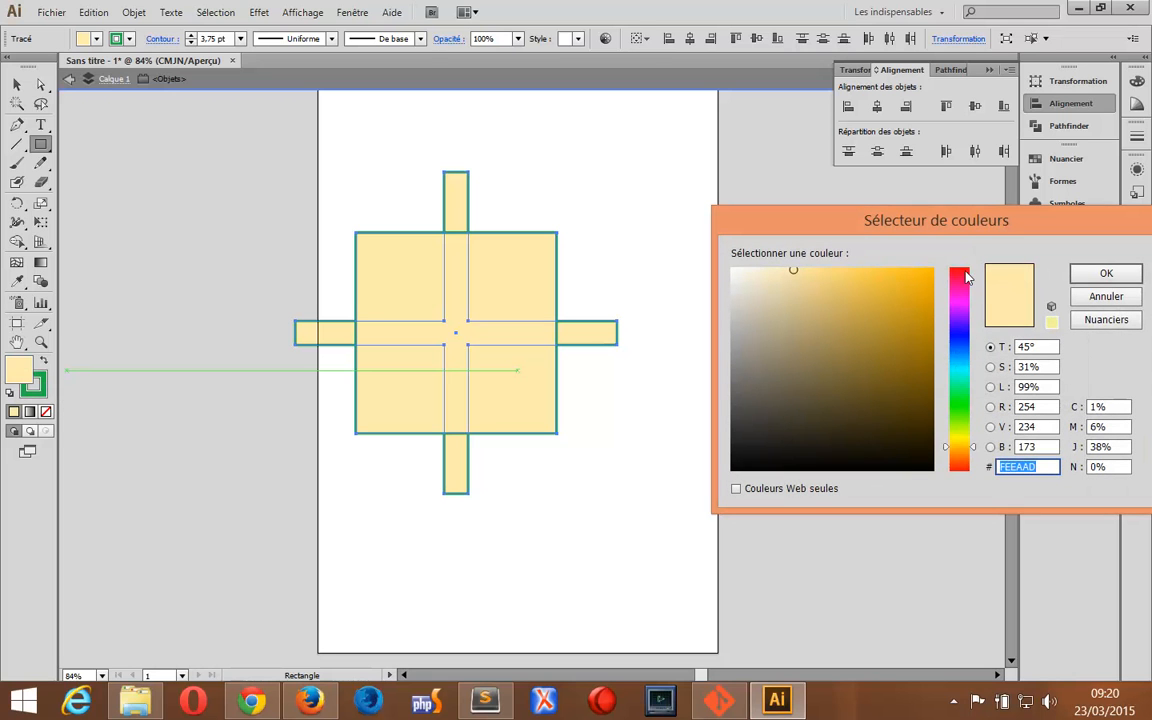
click(963, 272)
click(848, 296)
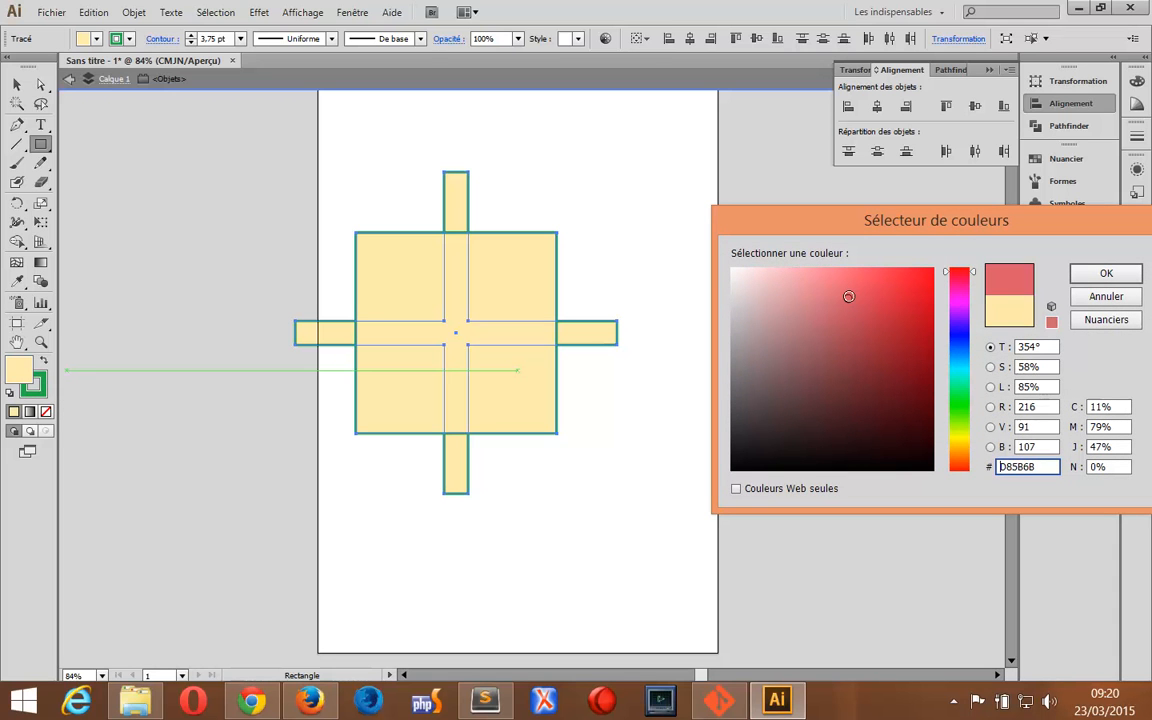
click(807, 282)
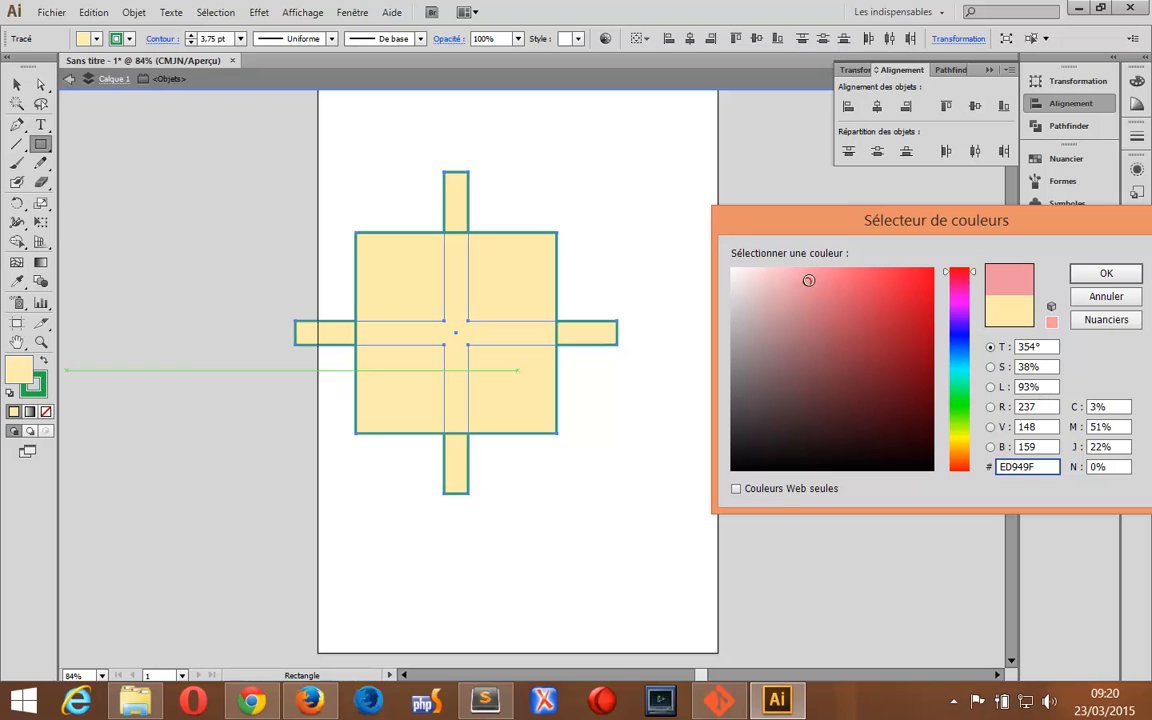
click(1095, 273)
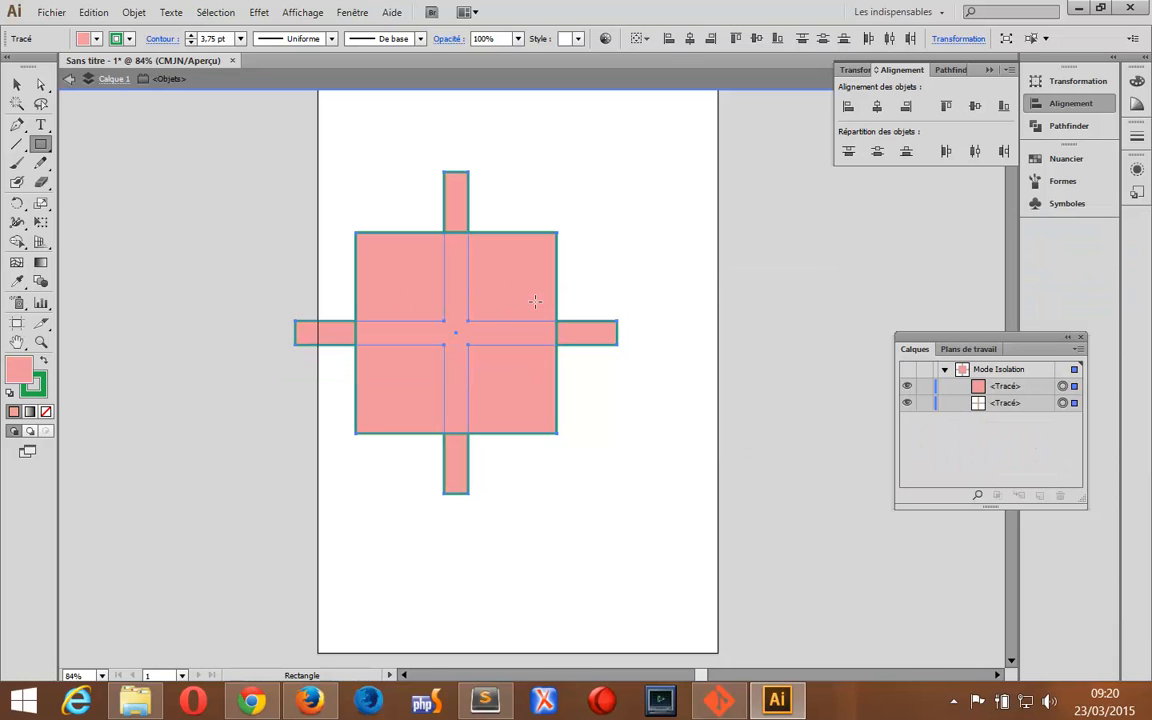
key(ctrl+z)
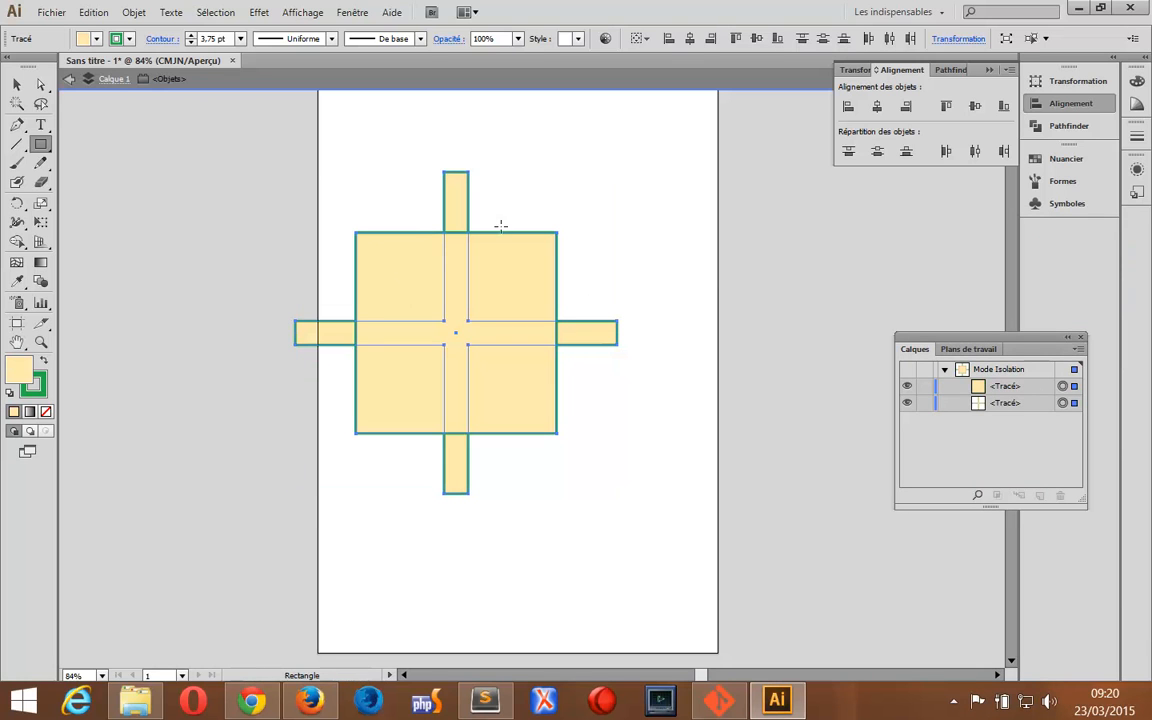
- Change only the square's fill colour to pink F25A8C
click(16, 84)
key(ctrl+a)
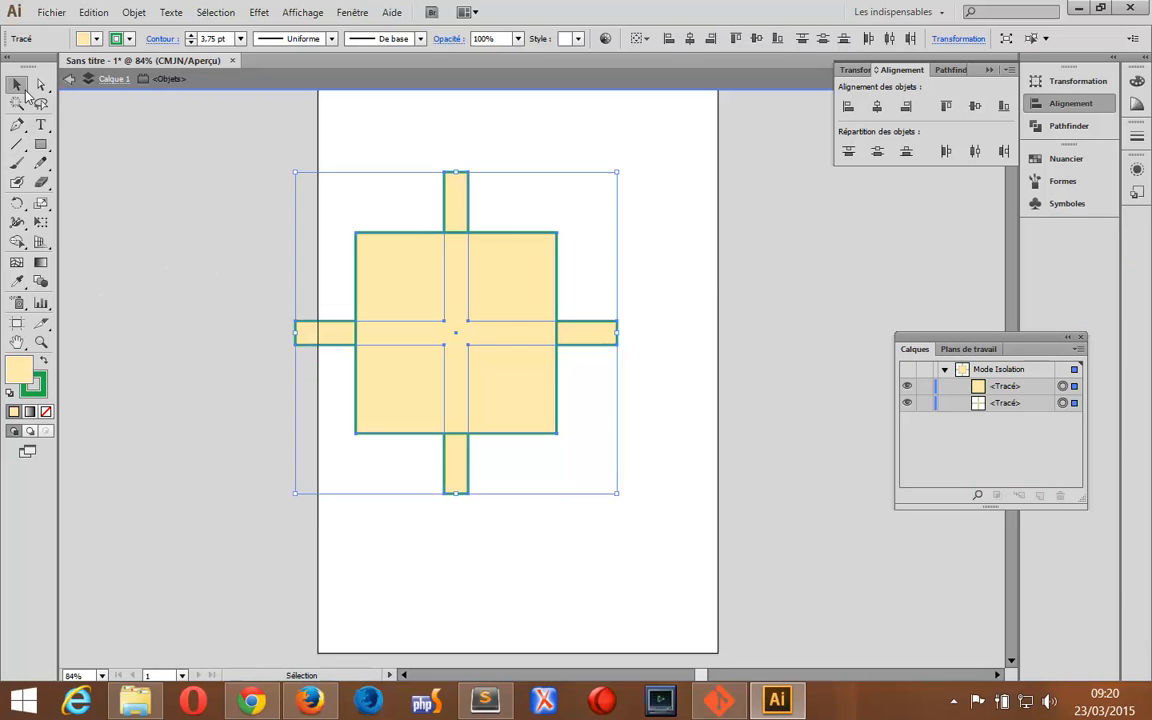
click(388, 195)
click(398, 278)
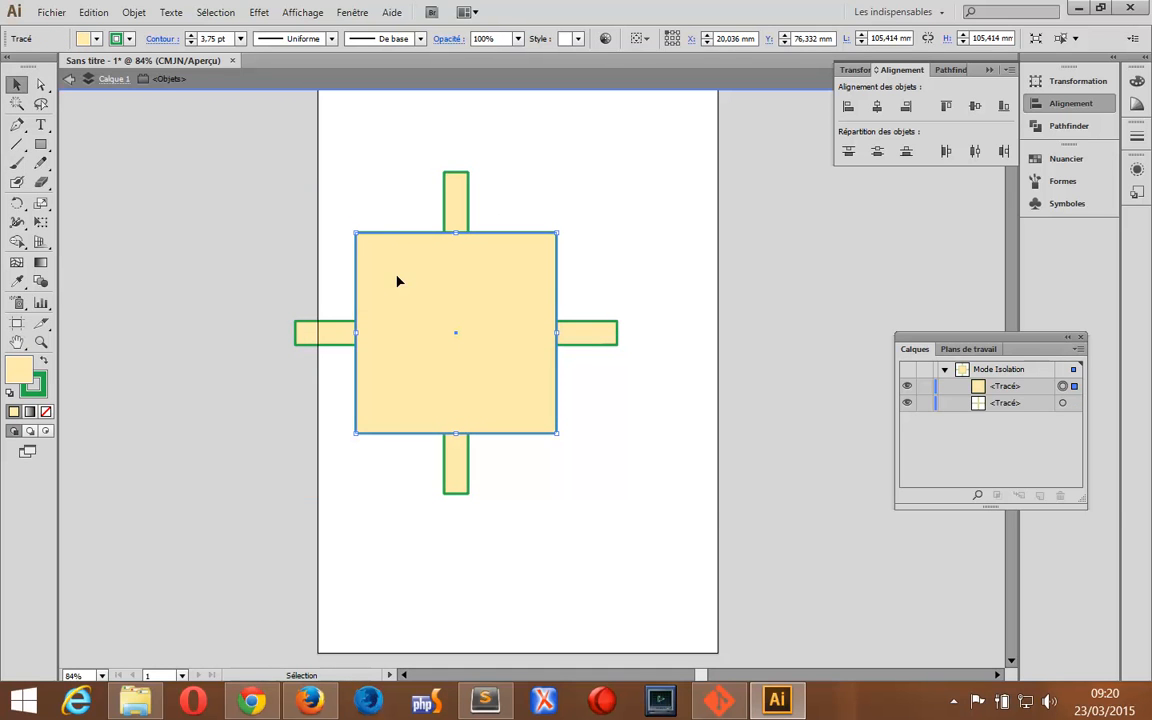
double_click(18, 370)
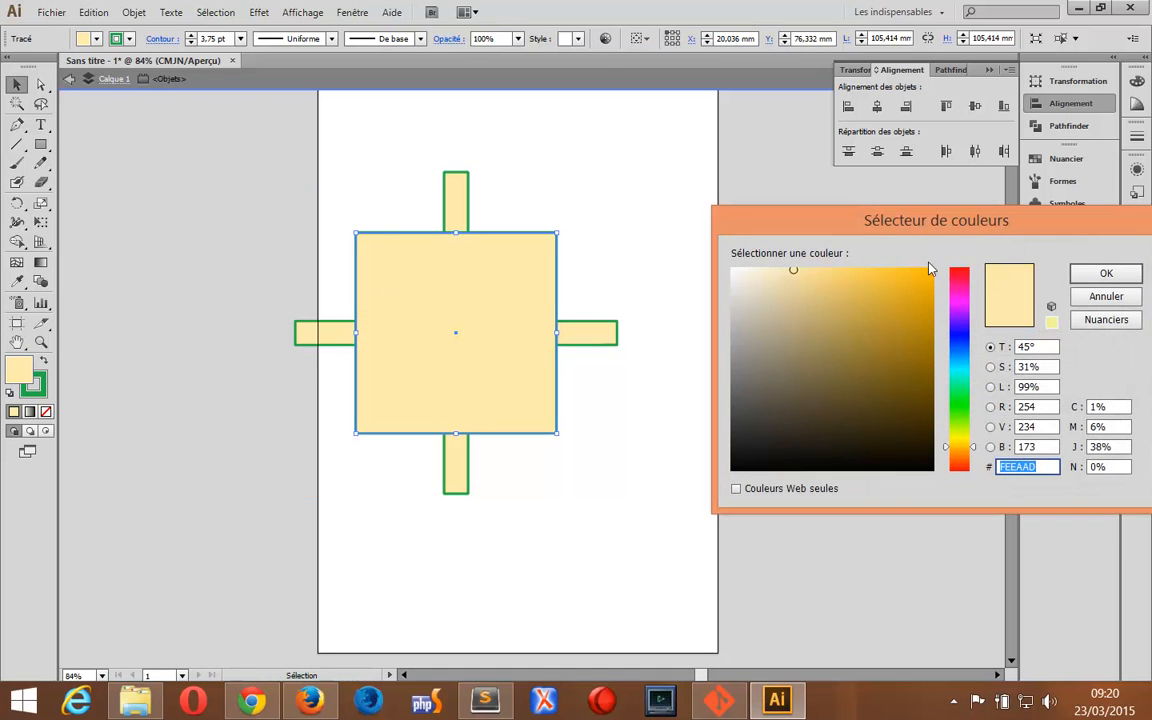
click(962, 280)
click(858, 277)
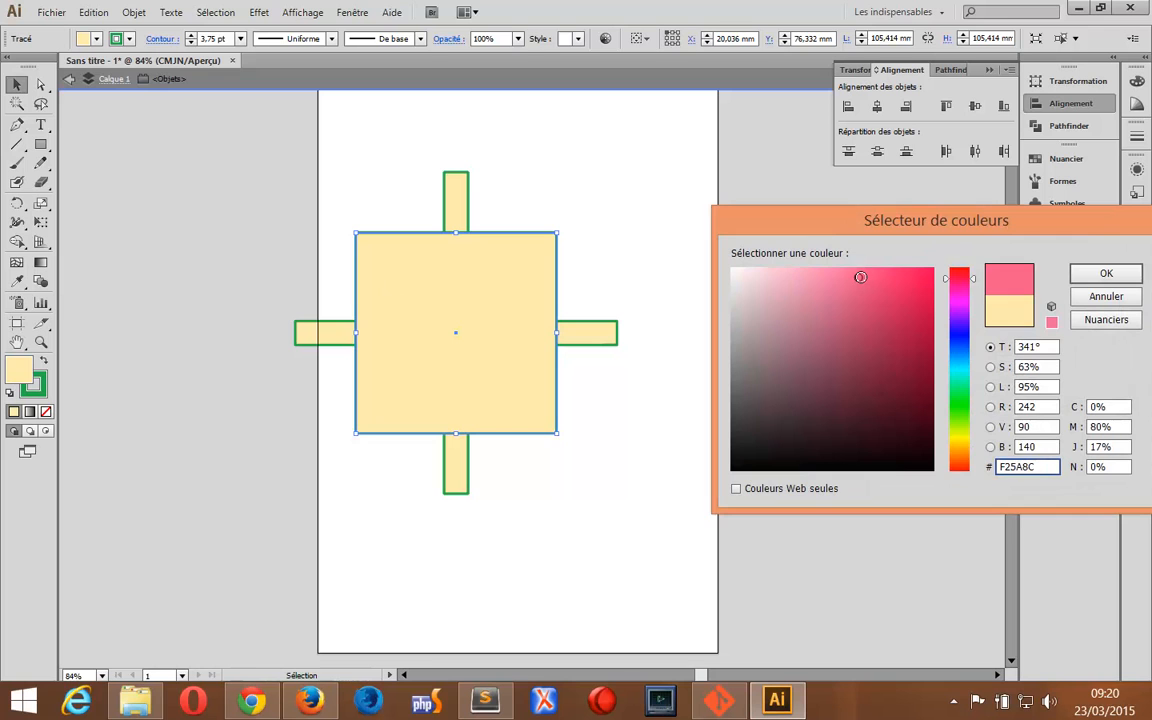
click(1102, 275)
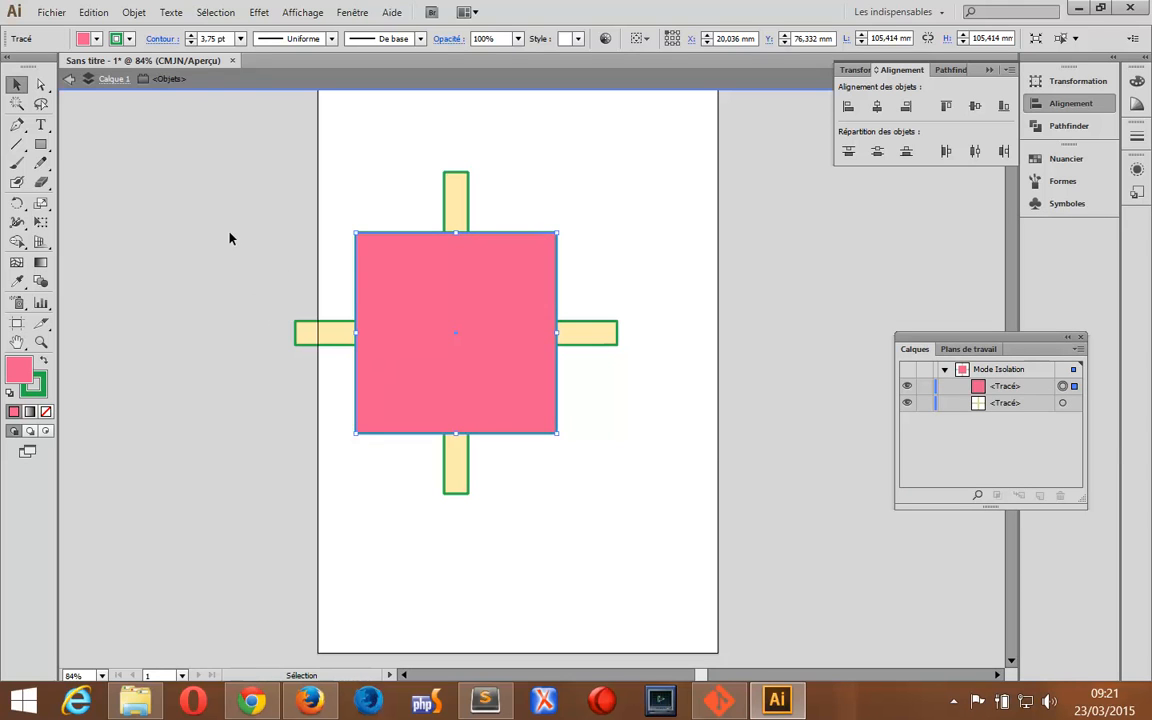
- Cut the cross out of the pink square using the Pathfinder operation Soustraction (avant - arrière)
key(ctrl+a)
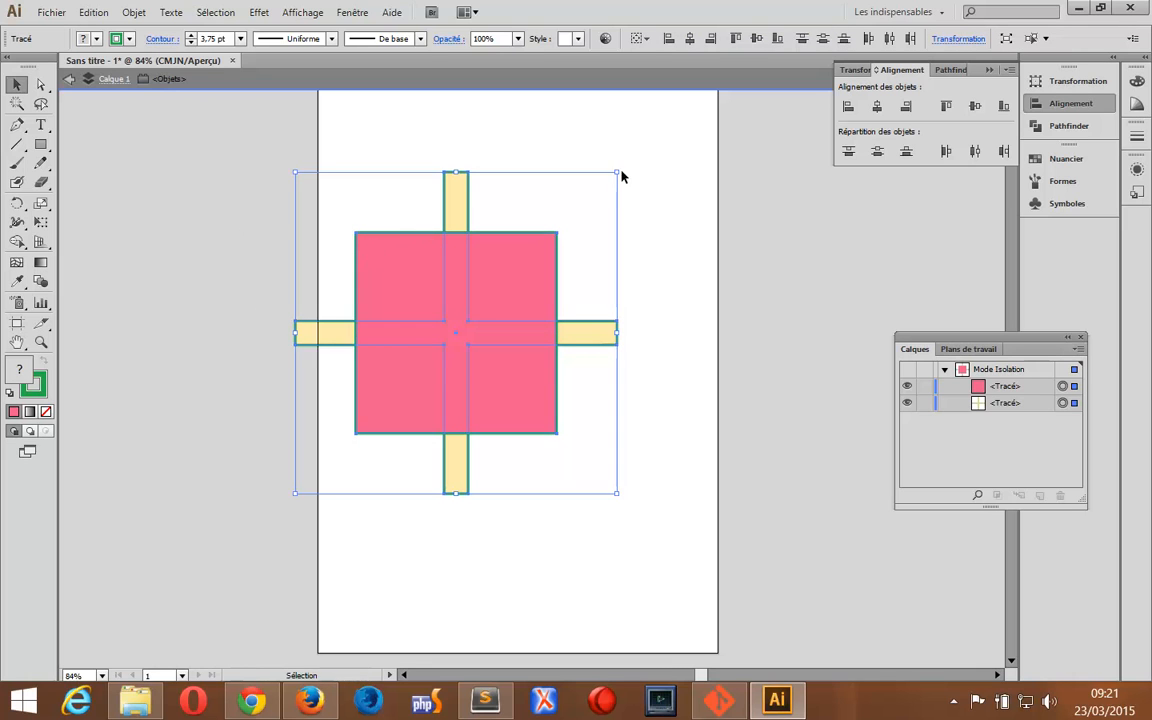
click(950, 70)
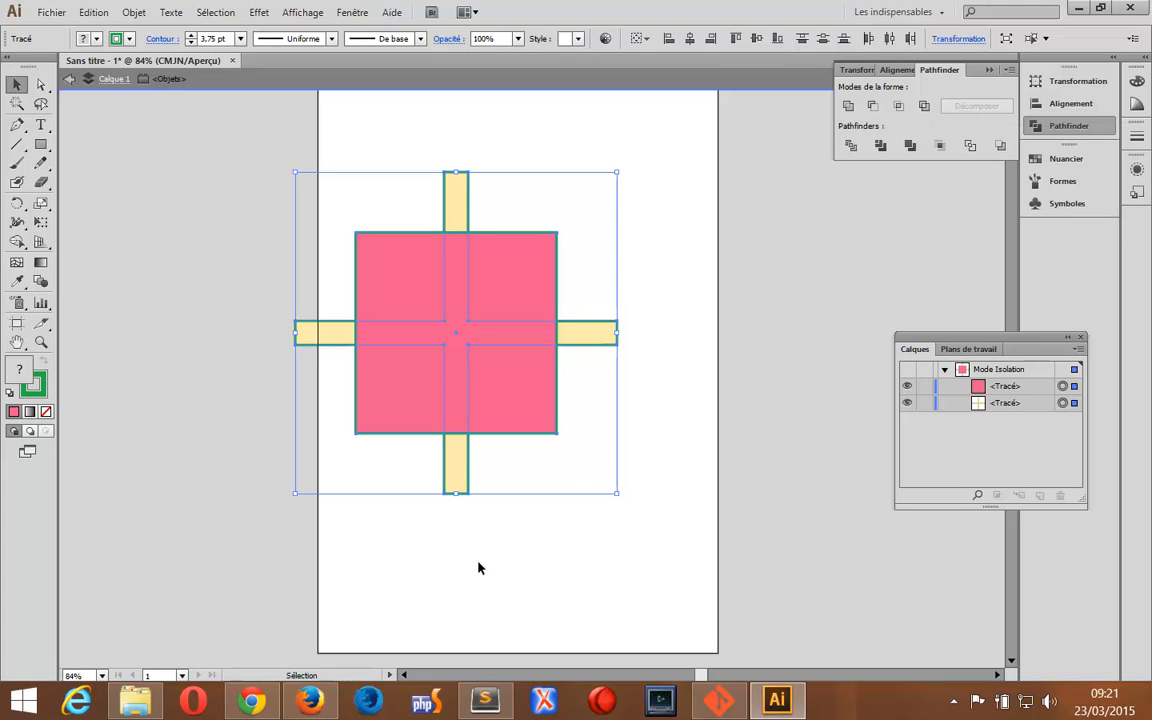
click(871, 106)
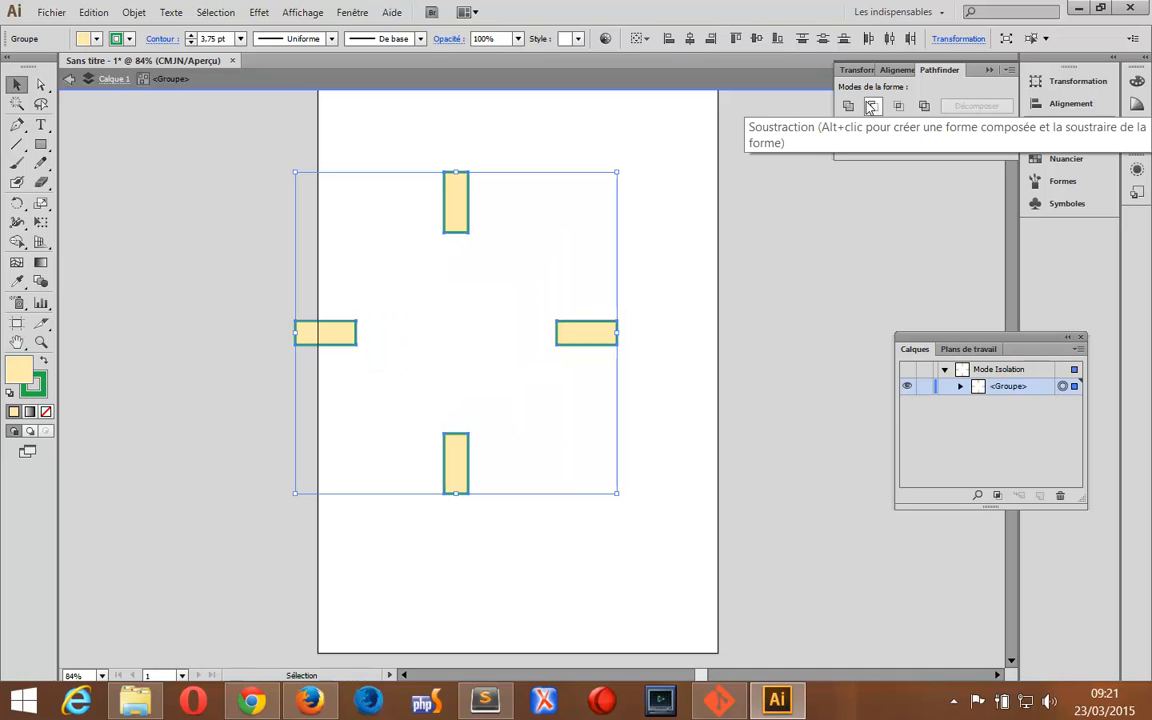
key(ctrl+z)
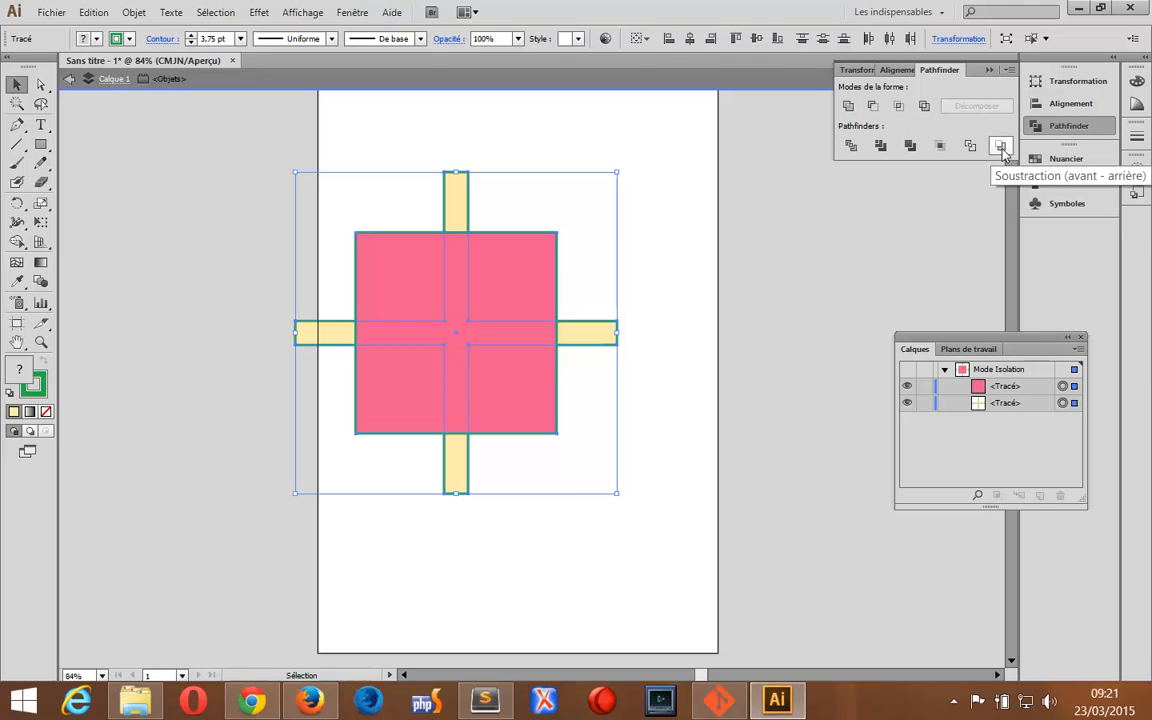
click(1000, 146)
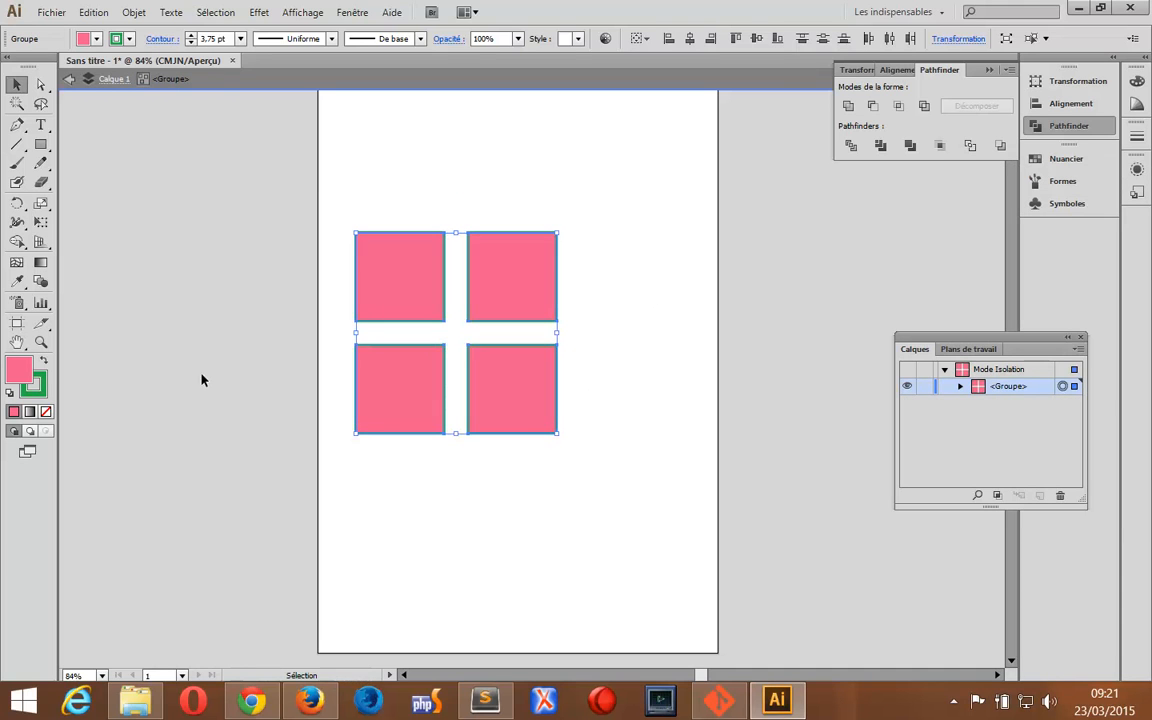
- Rotate the group of four pink squares by 45°
double_click(19, 203)
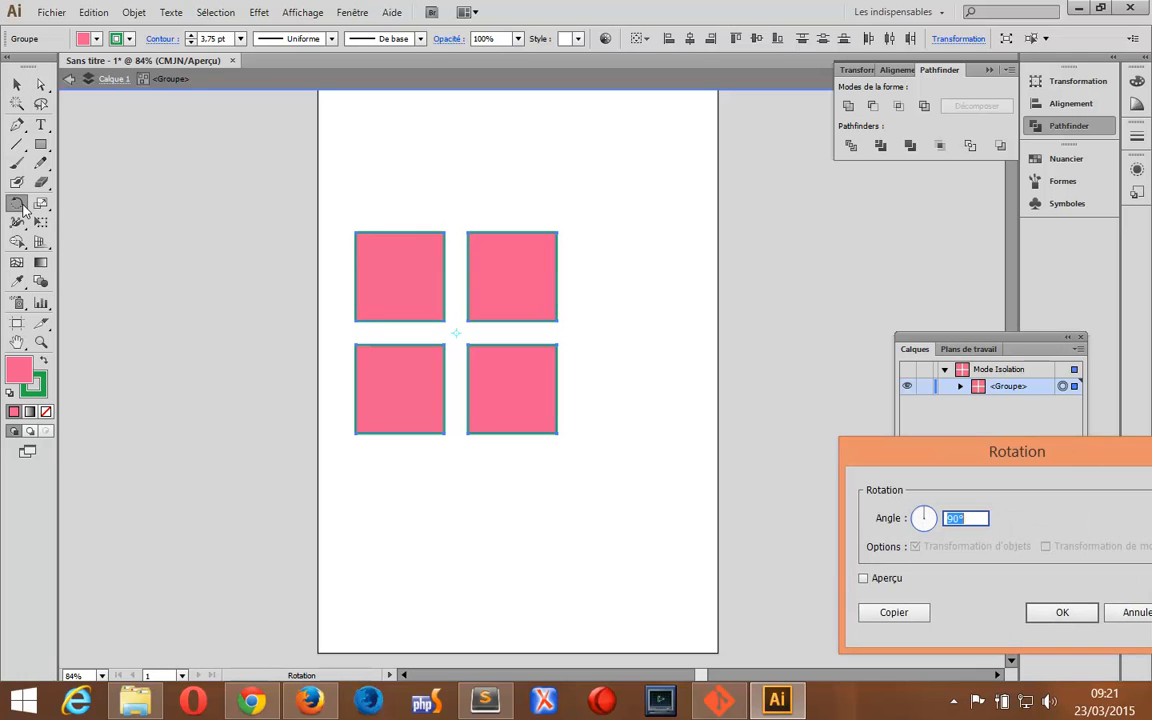
text(45)
click(1062, 613)
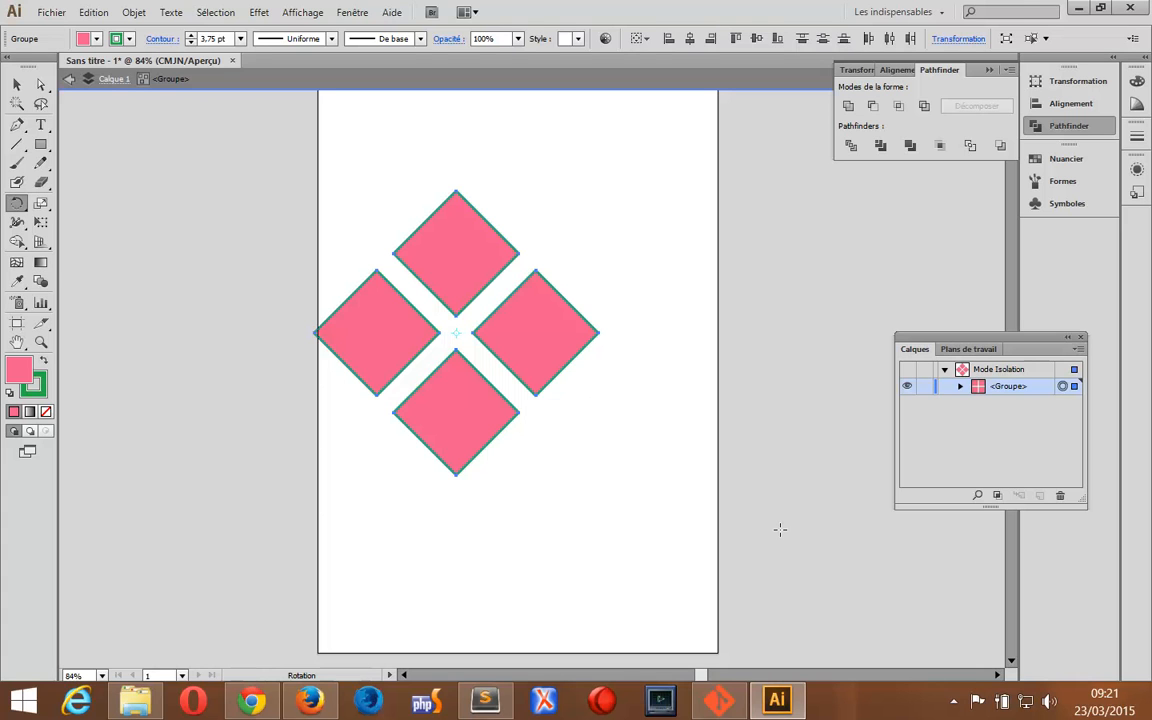
- Delete the rotated group and draw a vertical rectangle about 14.7 mm wide and 122 mm high near the artboard's left edge
key(Delete)
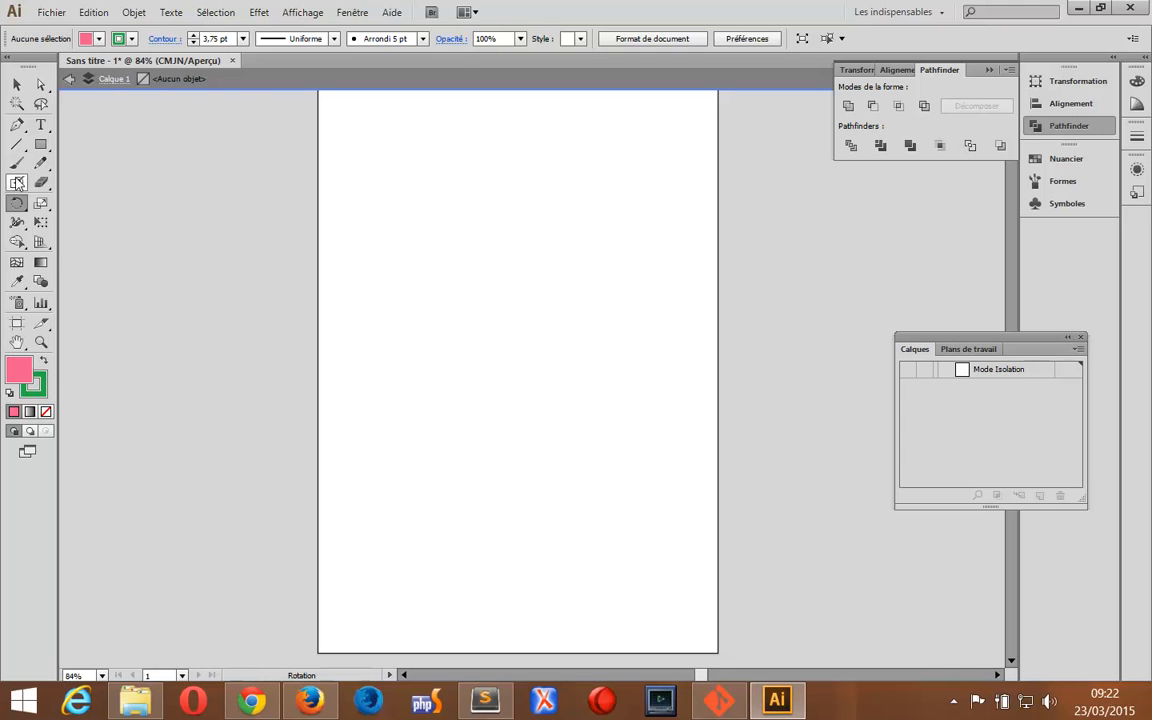
click(41, 145)
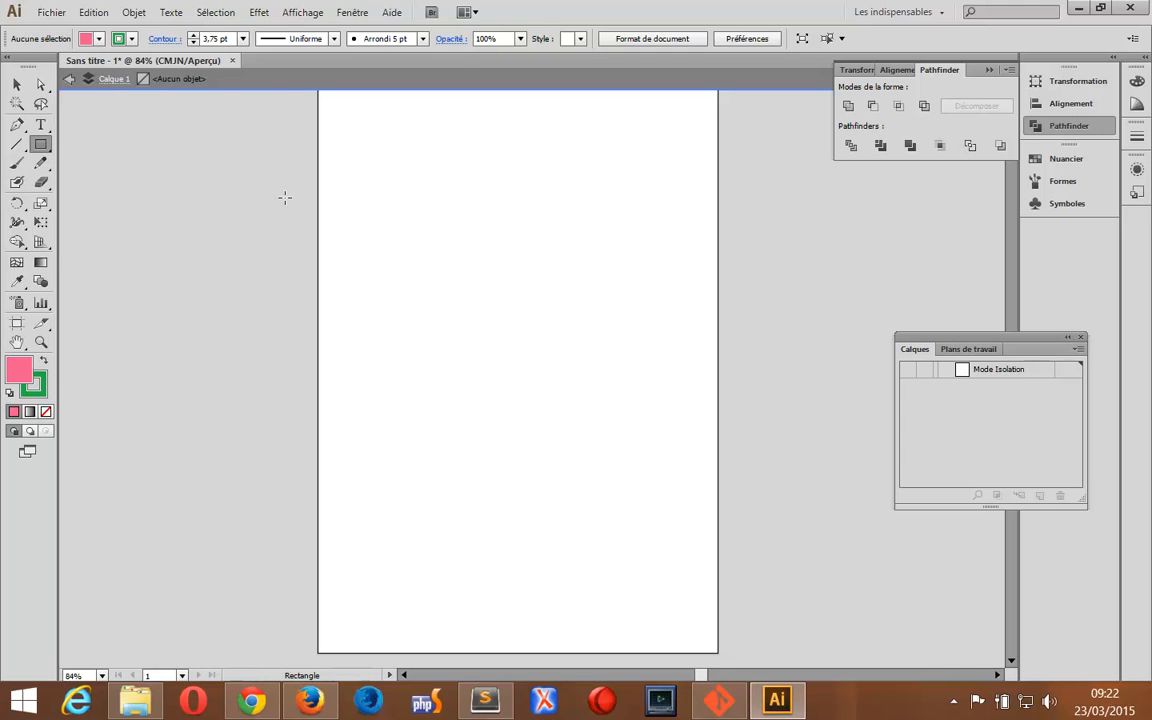
drag(343, 183, 370, 415)
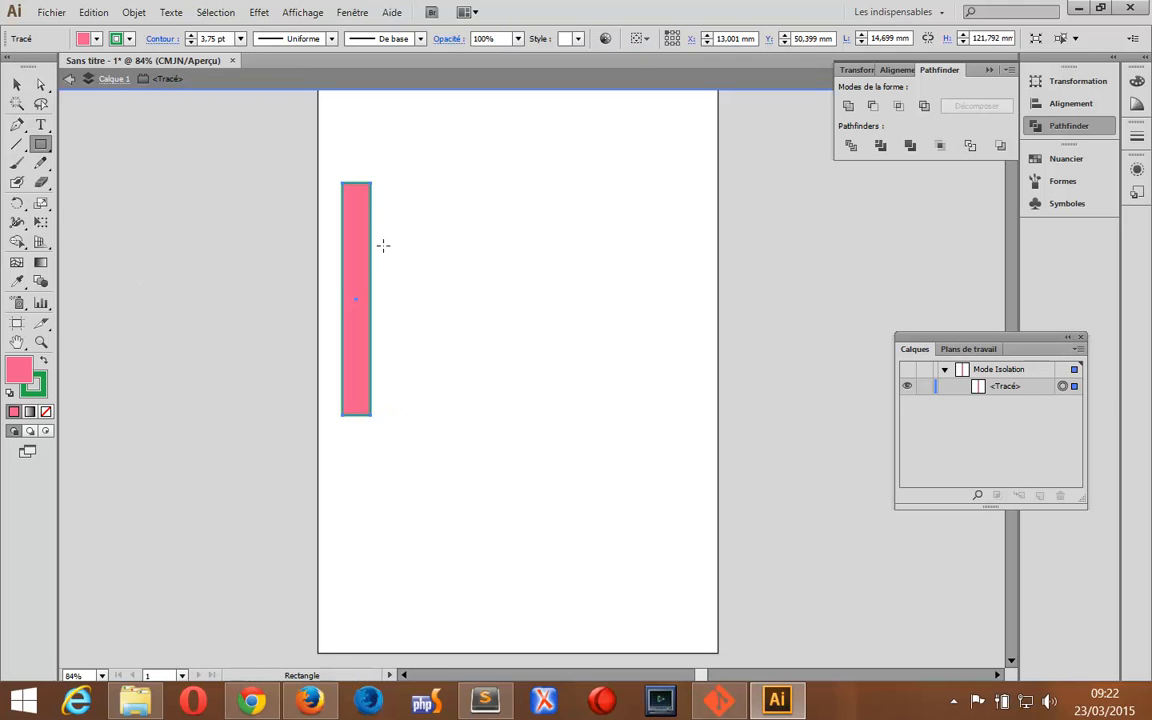
- Copy the bar 25.62 mm horizontally to the right and repeat the copy five times to make a row of seven bars
click(18, 88)
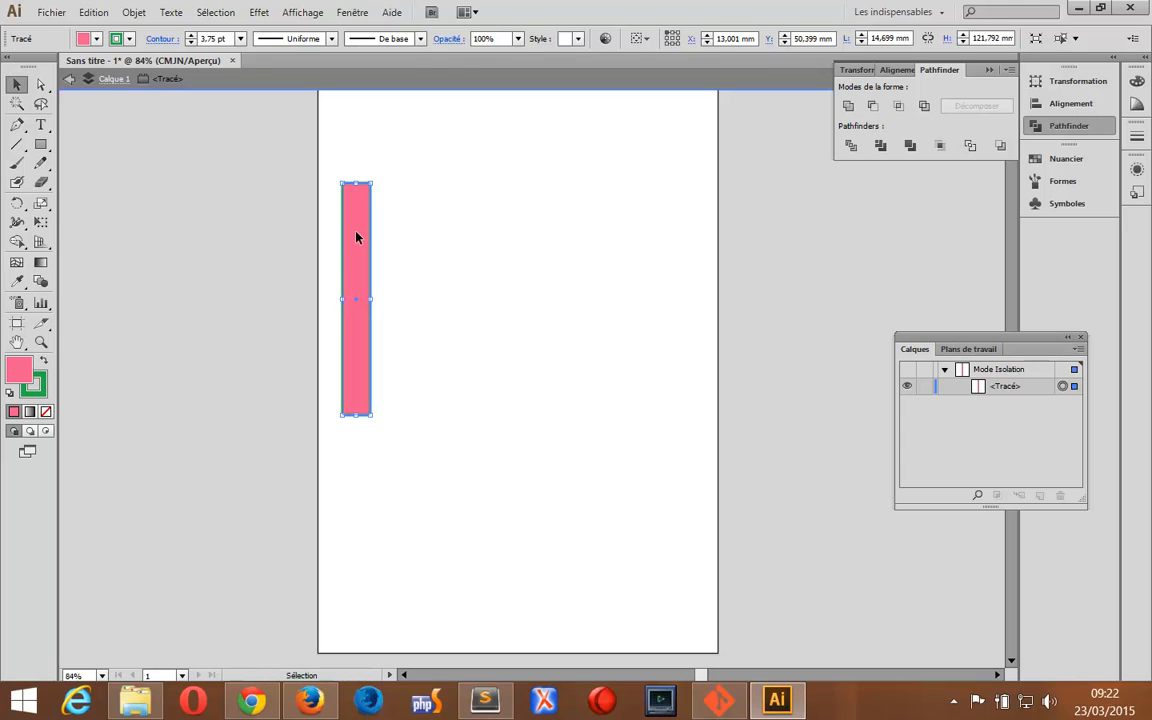
drag(356, 236, 406, 247)
key(shift)
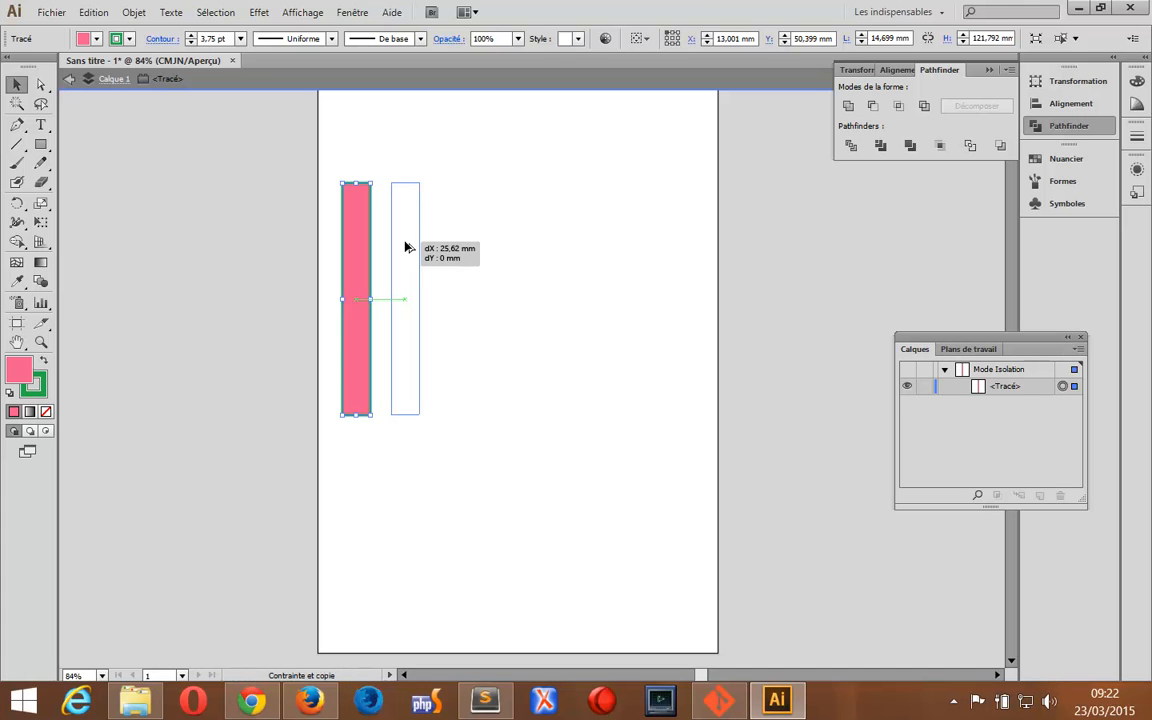
drag(406, 247, 406, 247)
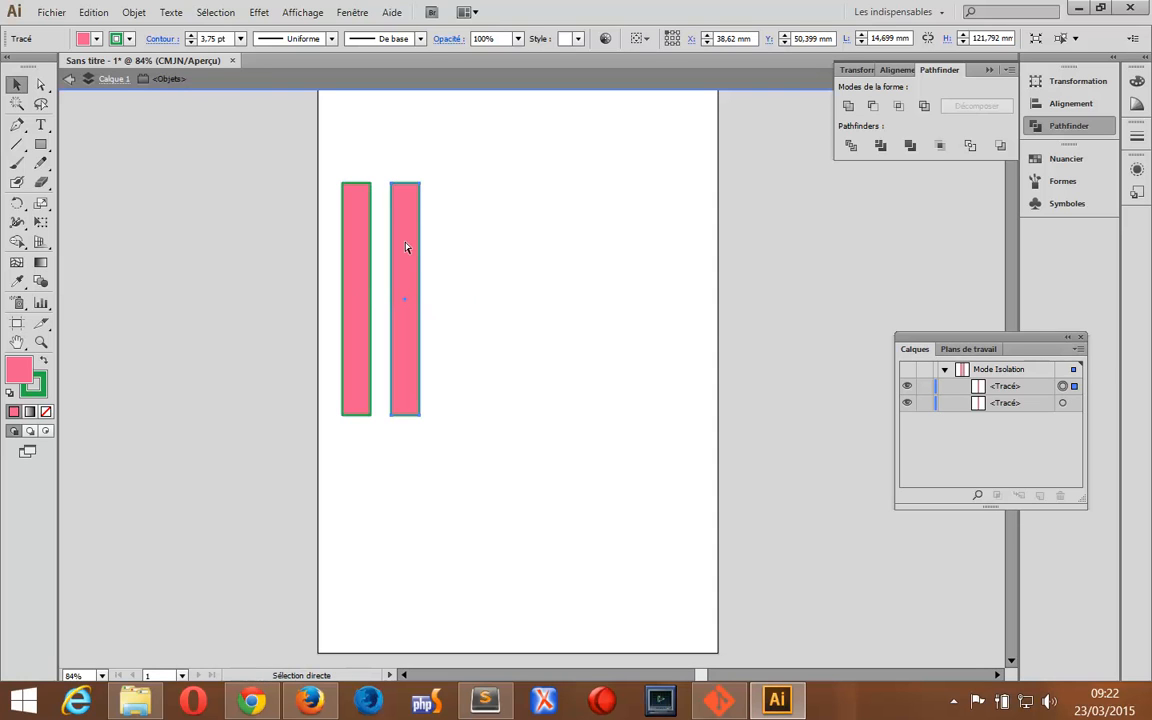
key(ctrl+d)
key(ctrl+d)
key(ctrl+d)
key(ctrl+d)
key(ctrl+d)
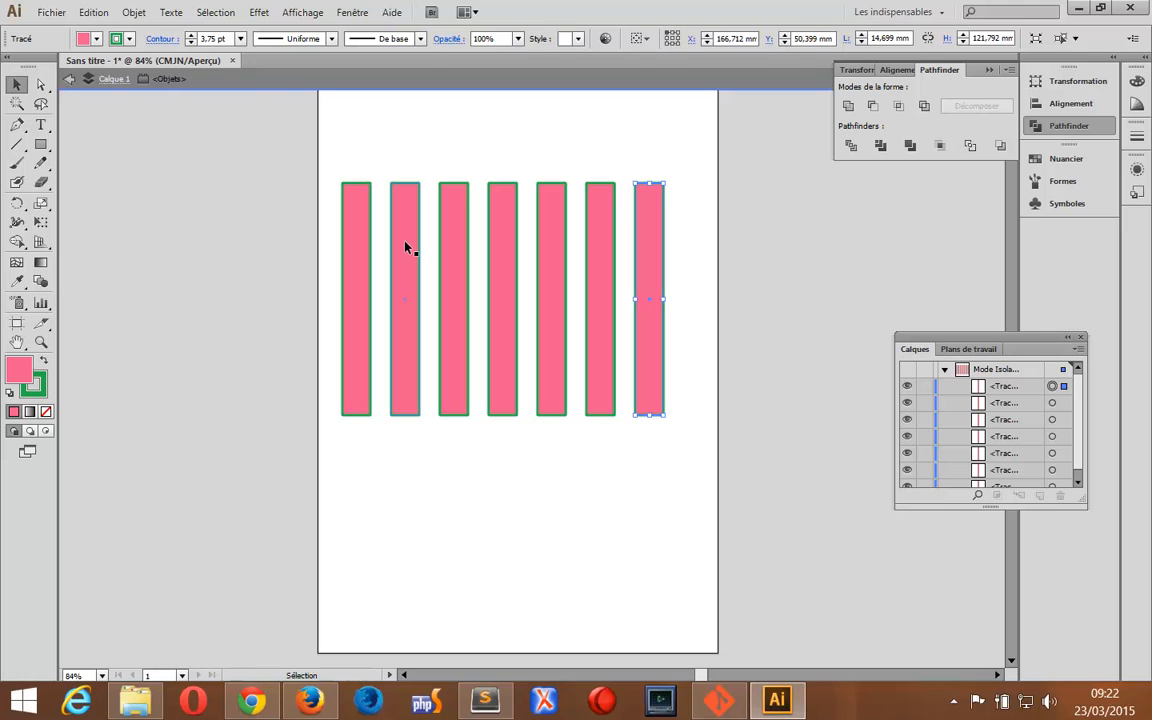
- Delete all seven bars and draw a new vertical rectangle about 17.6 mm wide and 153.7 mm high
key(ctrl+a)
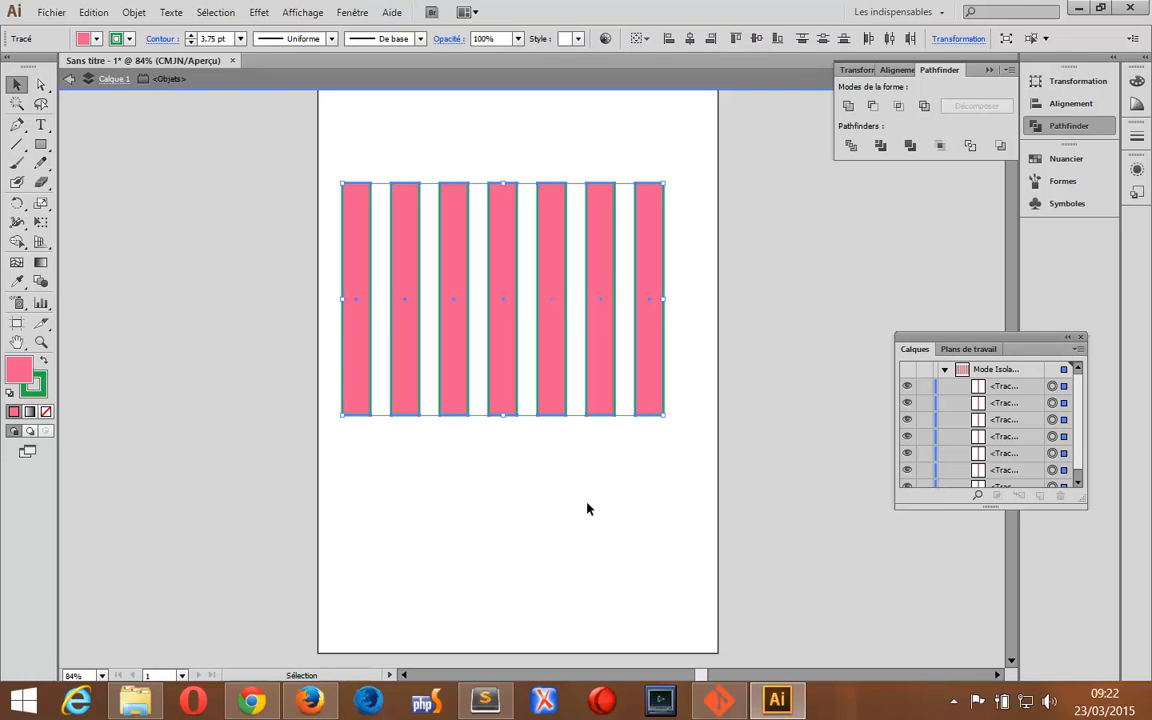
key(Delete)
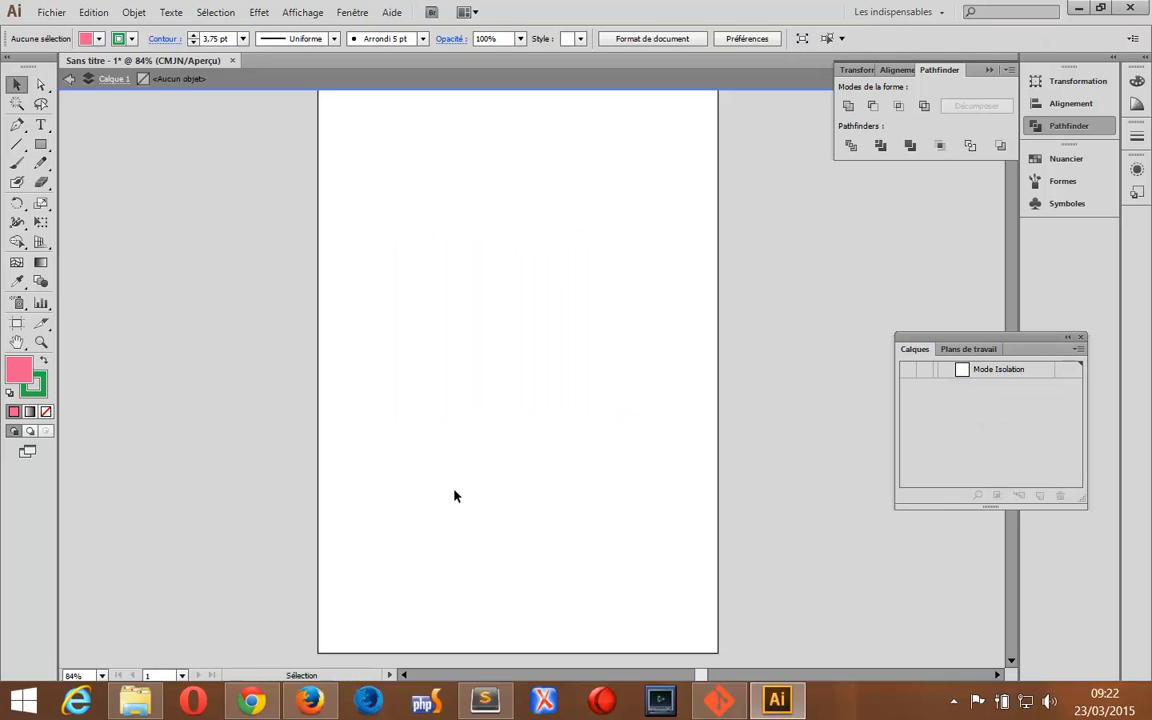
click(40, 144)
drag(371, 174, 405, 465)
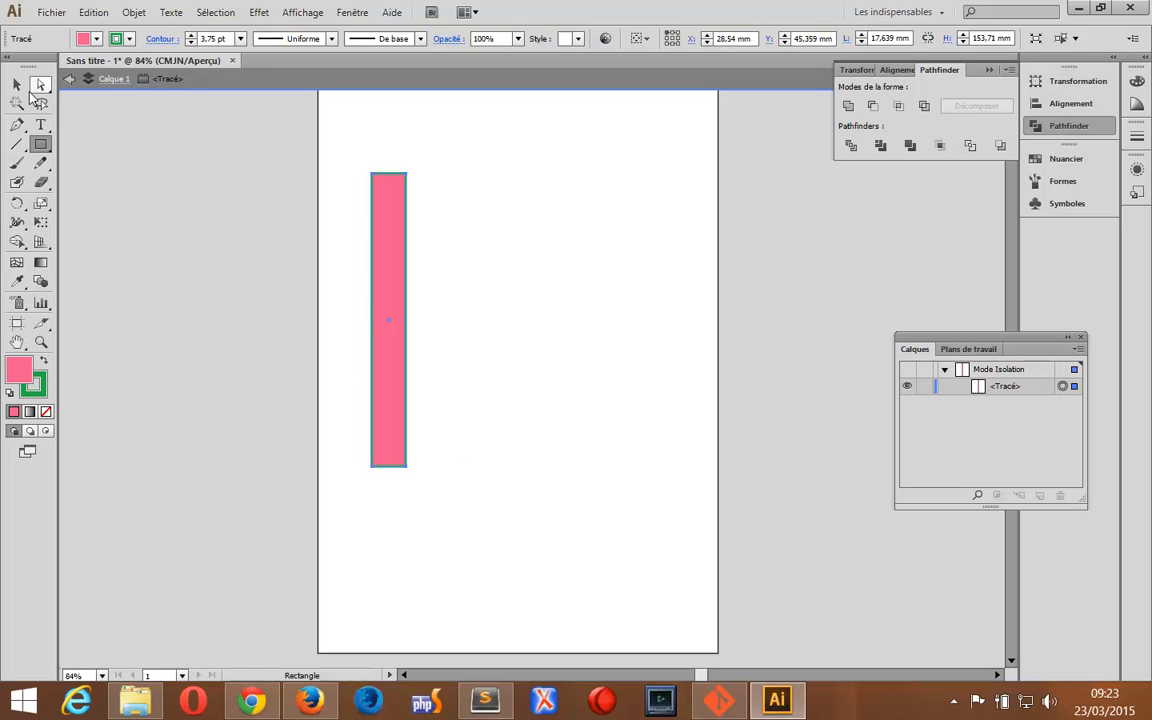
click(18, 90)
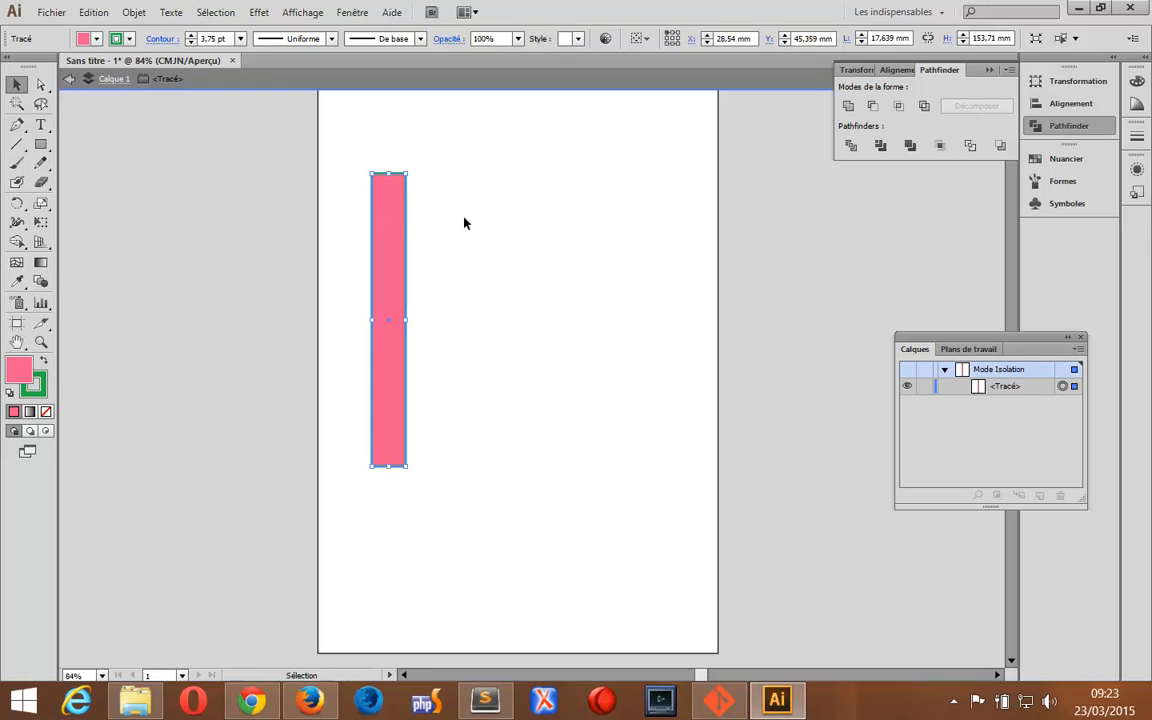
- Move the bar to about X 18.9 mm, Y 34 mm and undo the off-axis trial copy beside it
drag(393, 233, 432, 238)
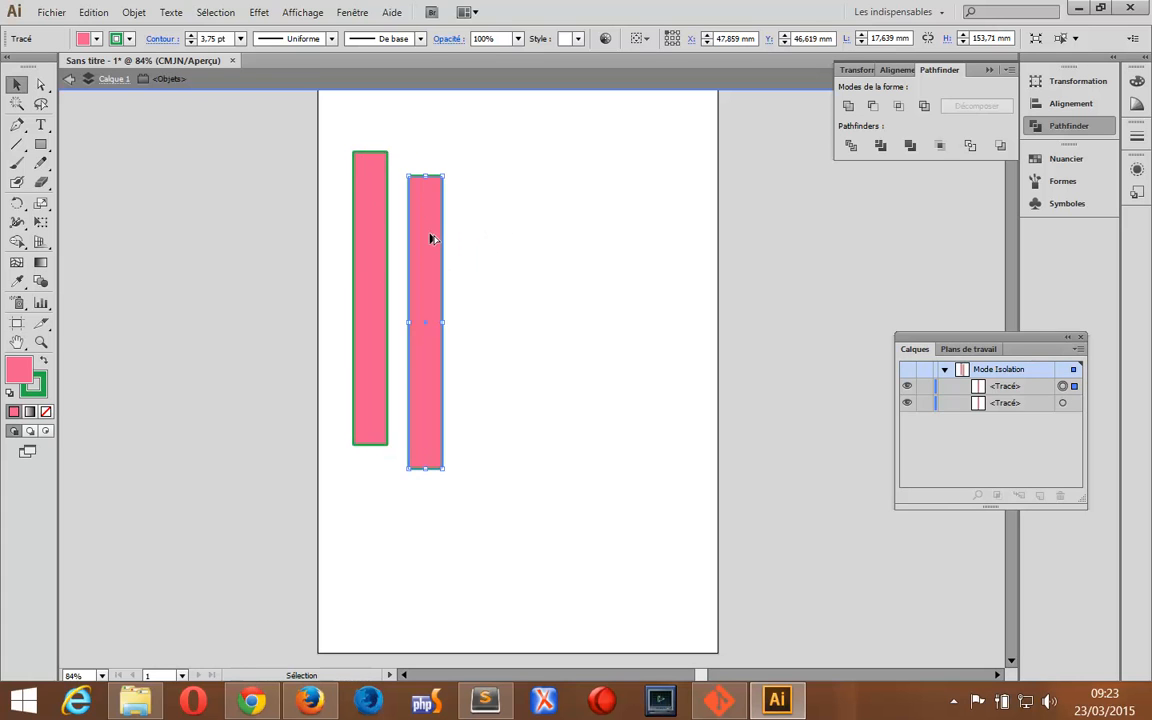
key(ctrl+z)
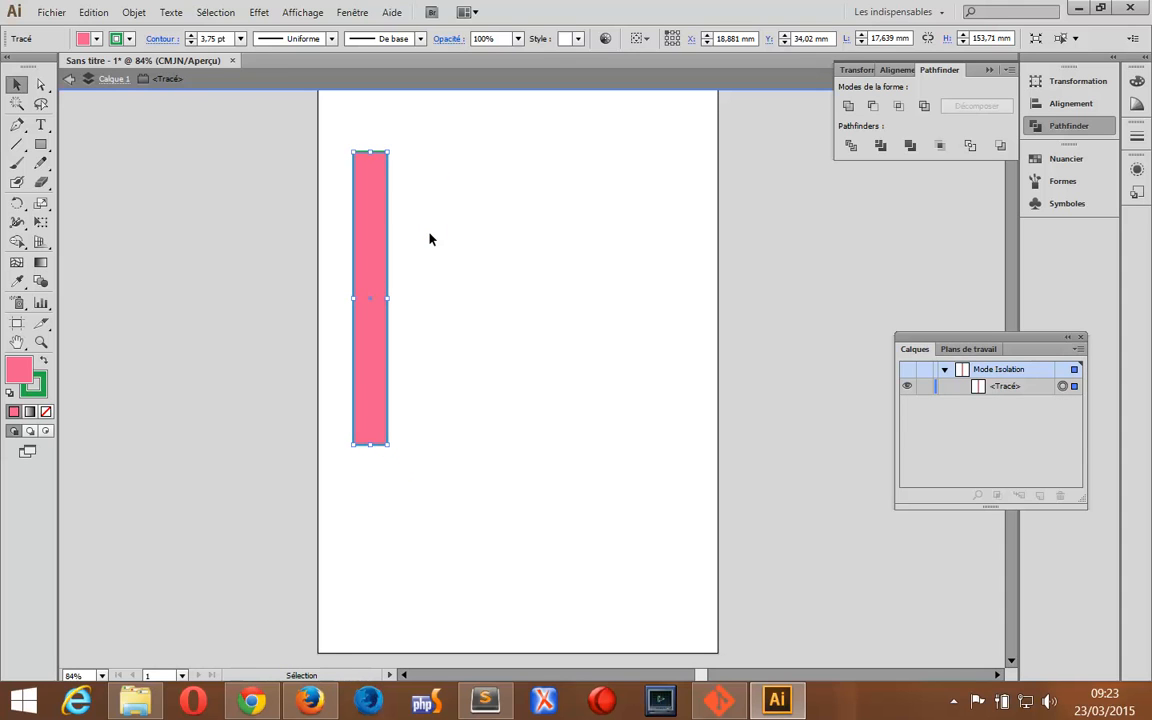
click(424, 239)
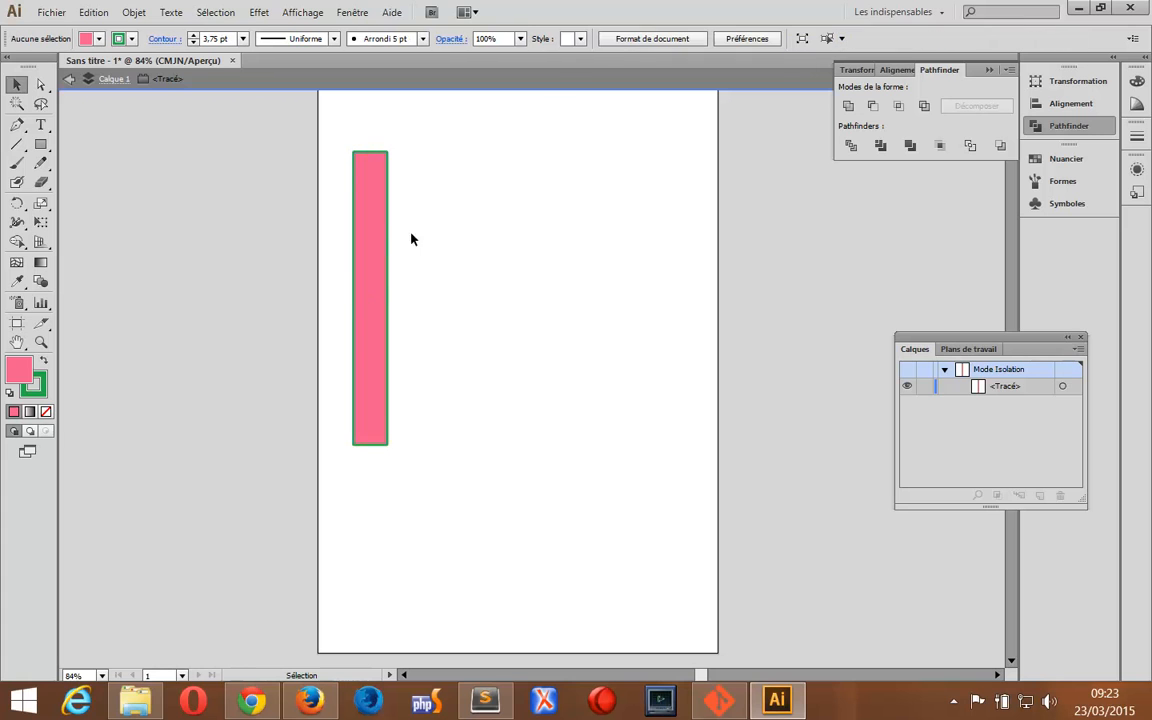
- Copy the bar about 32.8 mm horizontally to the right and repeat the copy four times to make six bars
drag(375, 240, 438, 244)
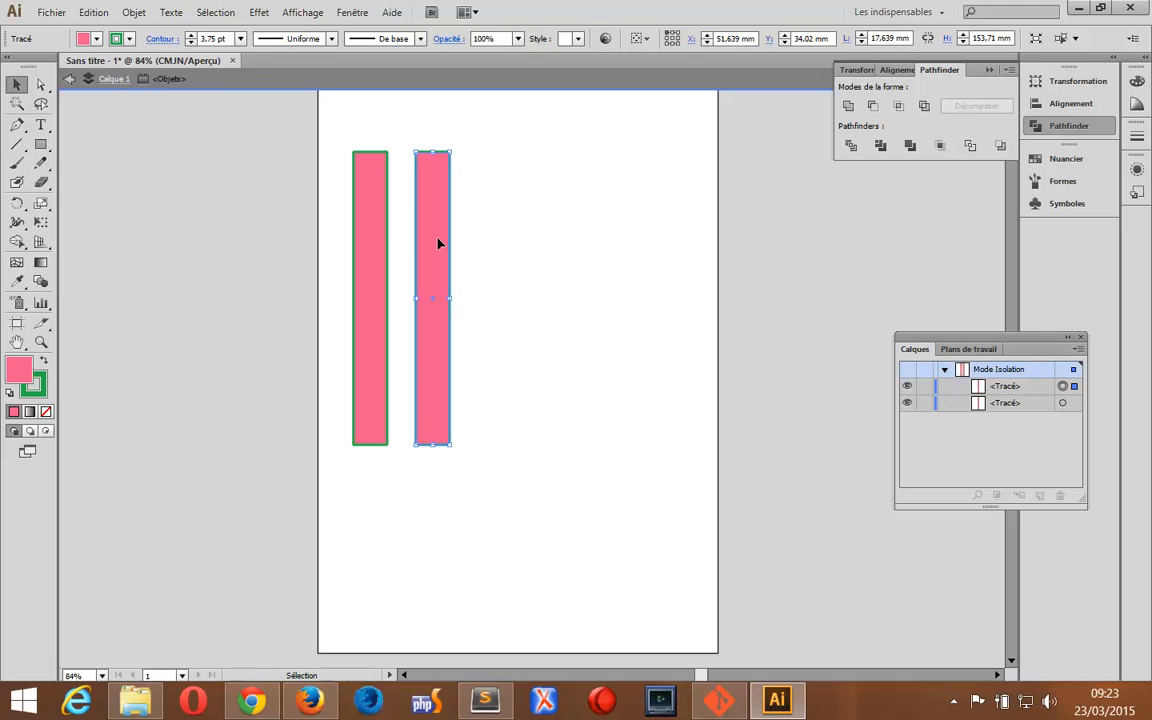
key(ctrl+d)
key(ctrl+d)
key(ctrl+d)
key(ctrl+d)
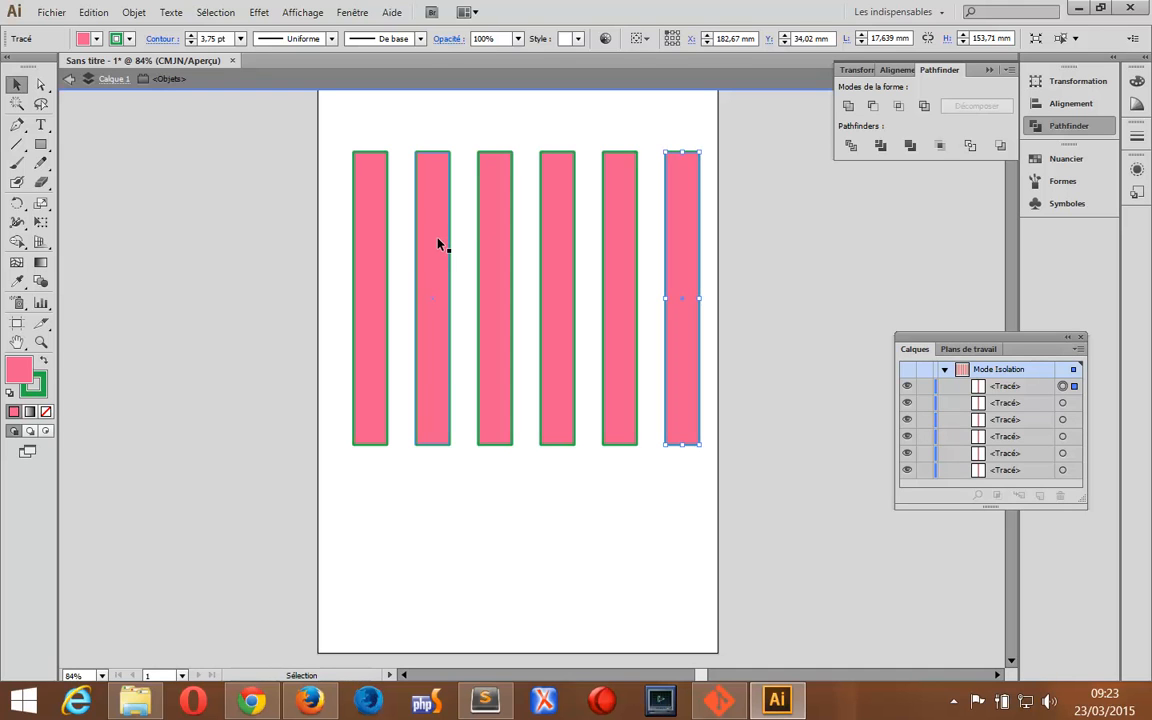
- Group the six bars and create a copy of the group rotated by 90°
key(ctrl+a)
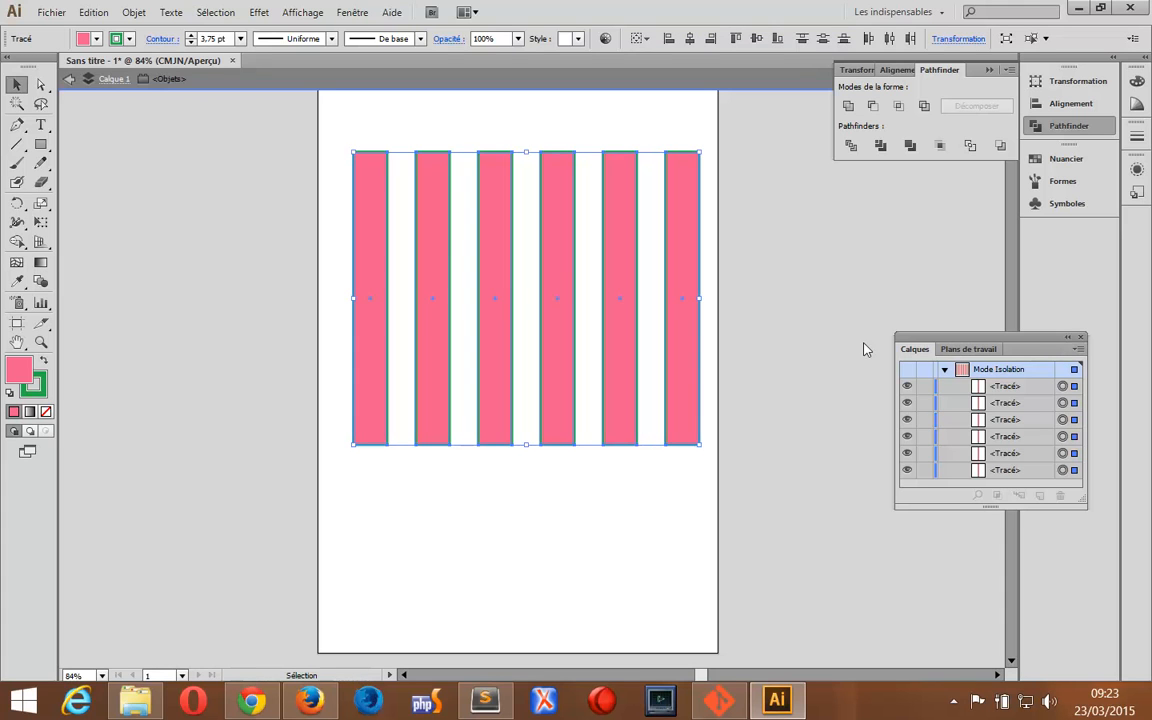
key(ctrl+g)
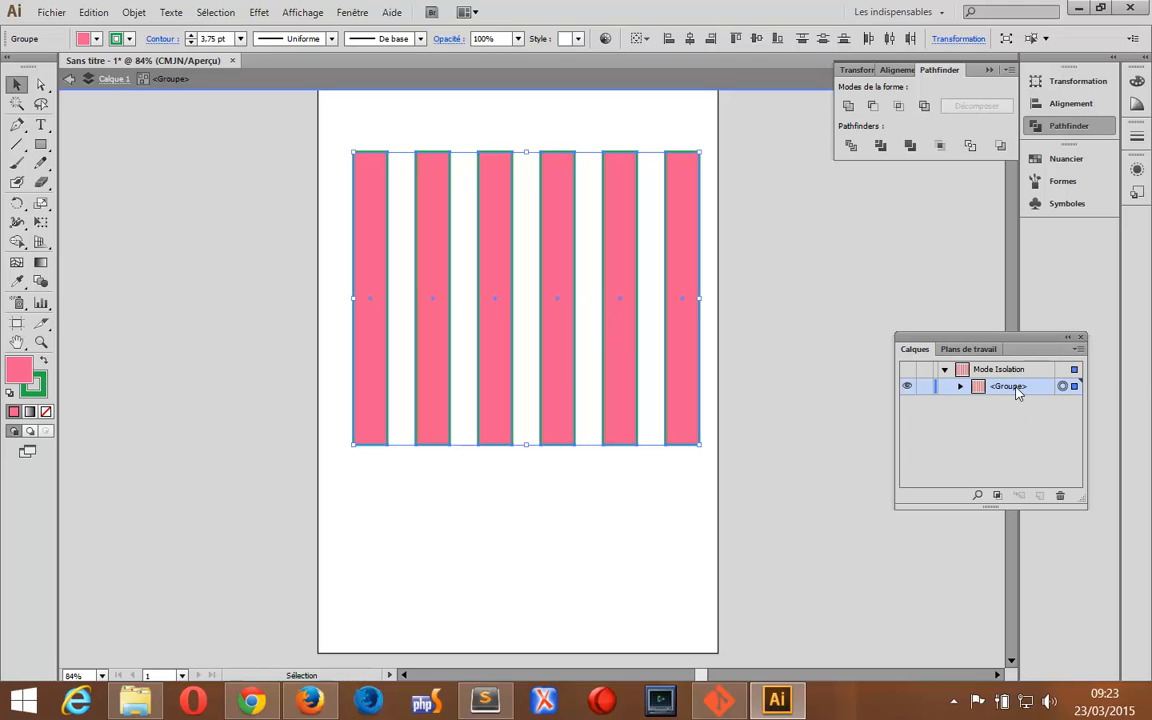
double_click(17, 203)
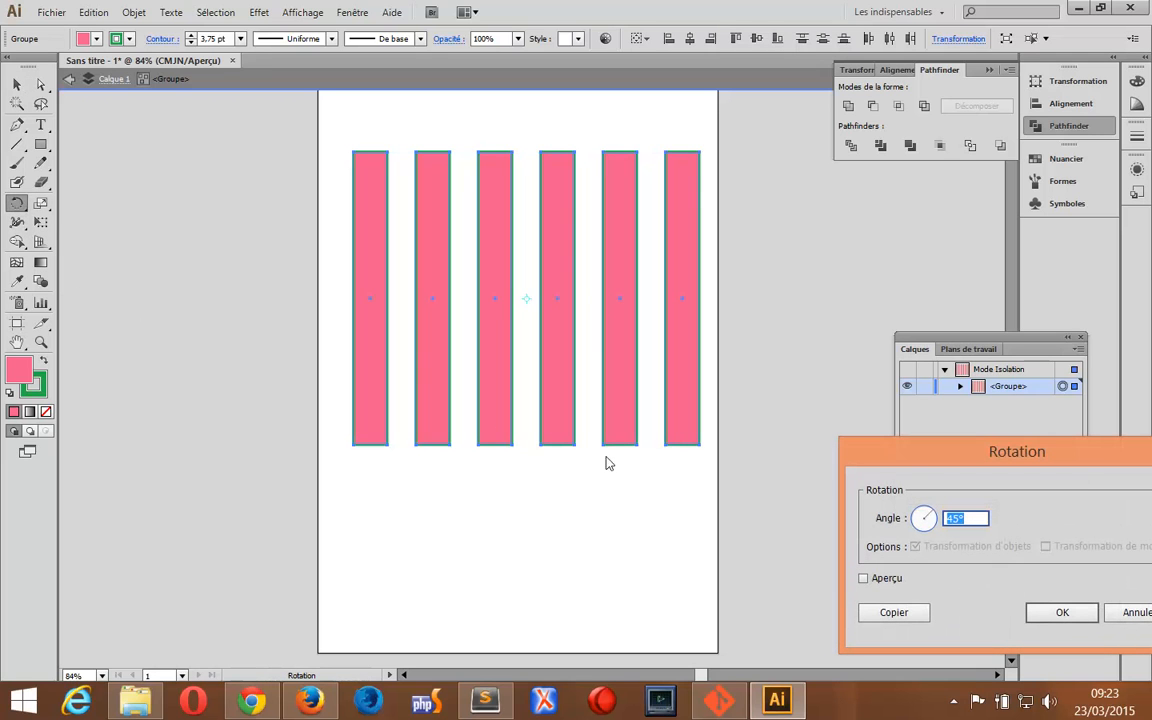
text(90)
click(914, 613)
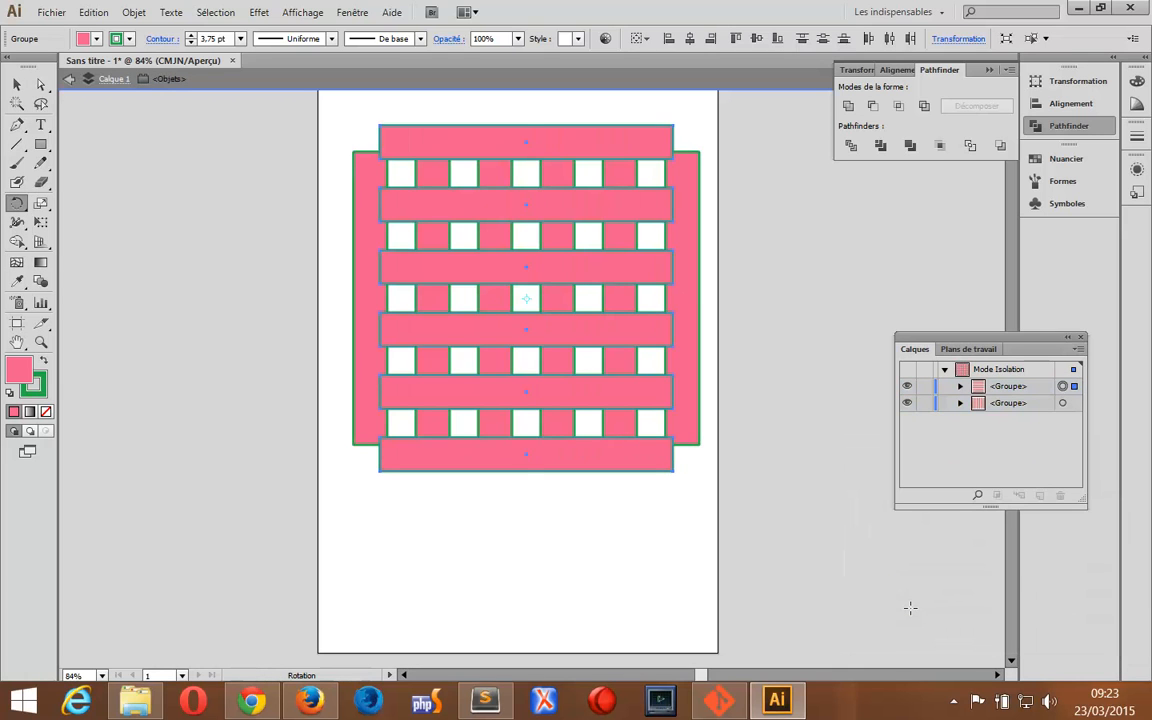
- Select both bar groups and split them at their overlaps with the Pathfinder operation Division
key(v)
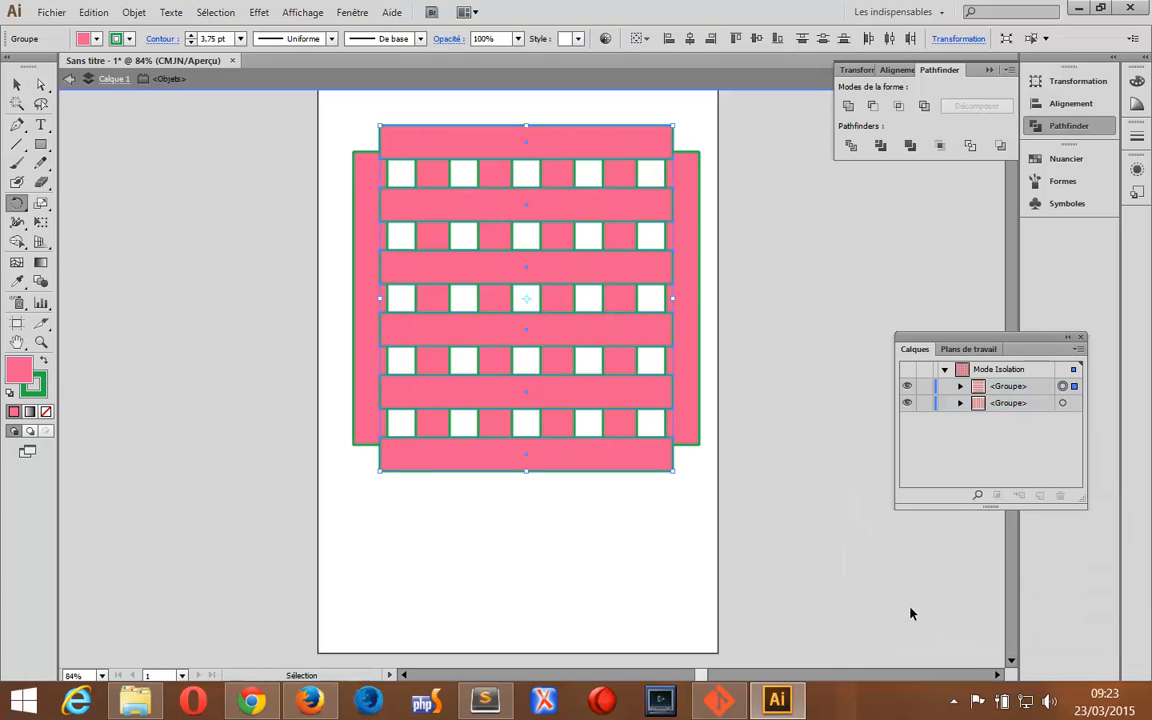
key(ctrl+a)
key(r)
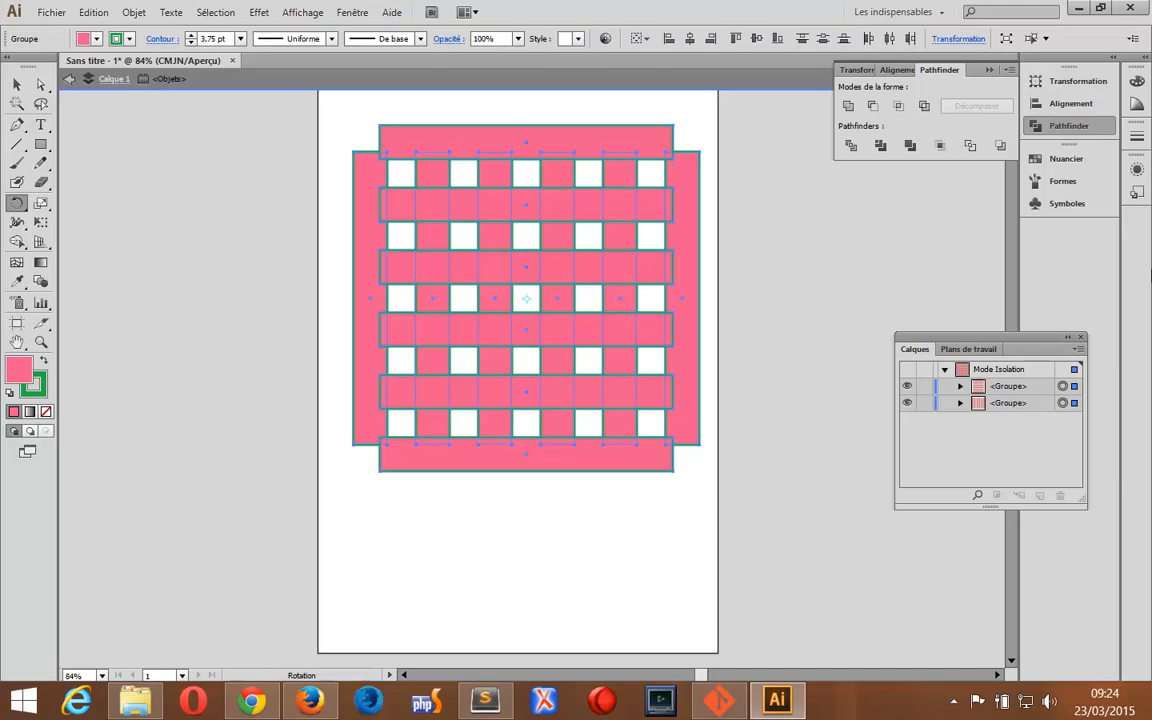
click(851, 147)
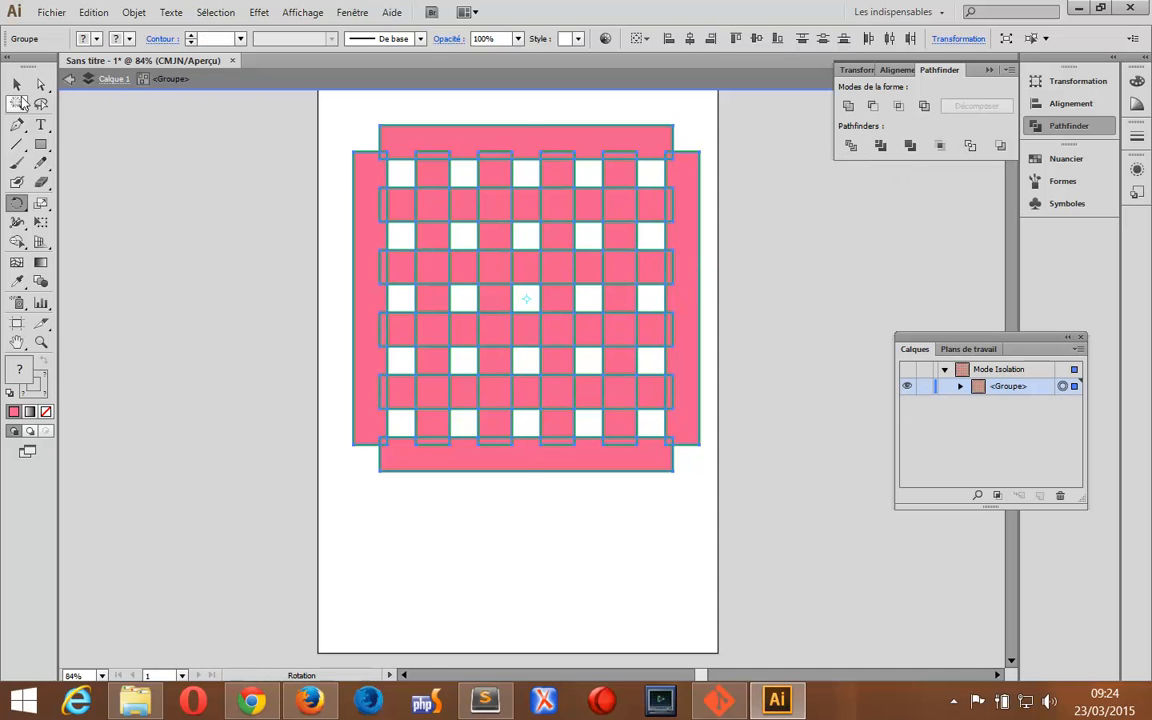
- Ungroup the divided pieces and delete the outermost vertical bar piece on the grid's left side
click(18, 87)
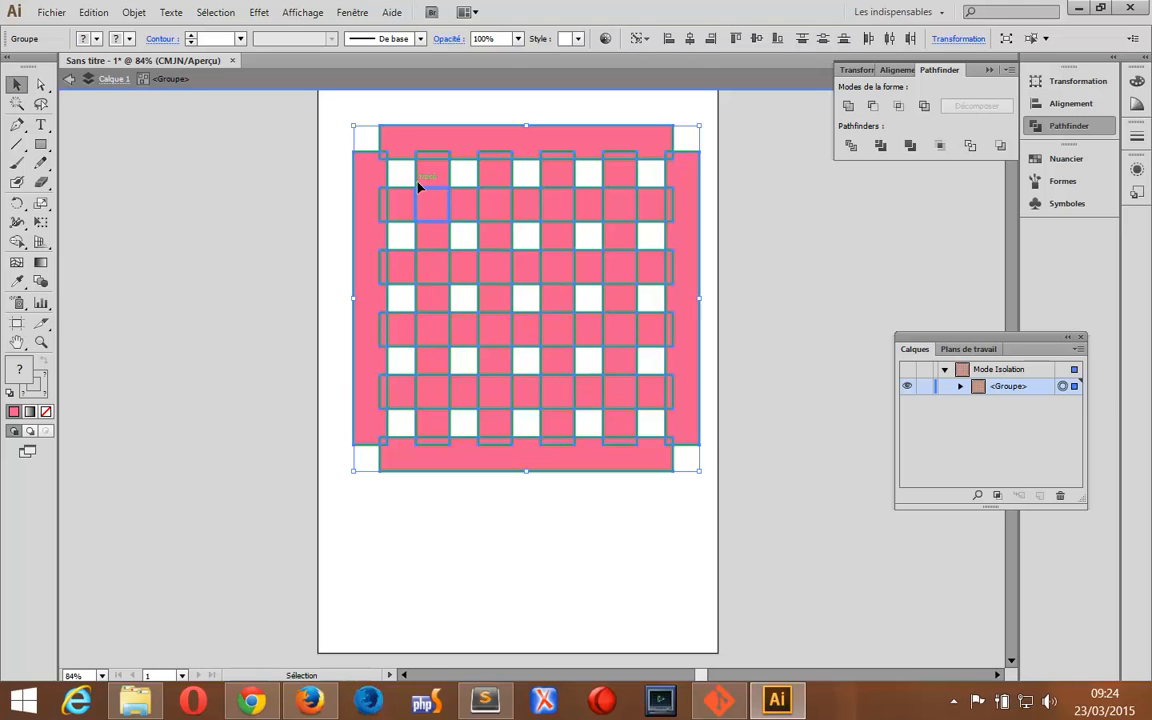
right_click(510, 203)
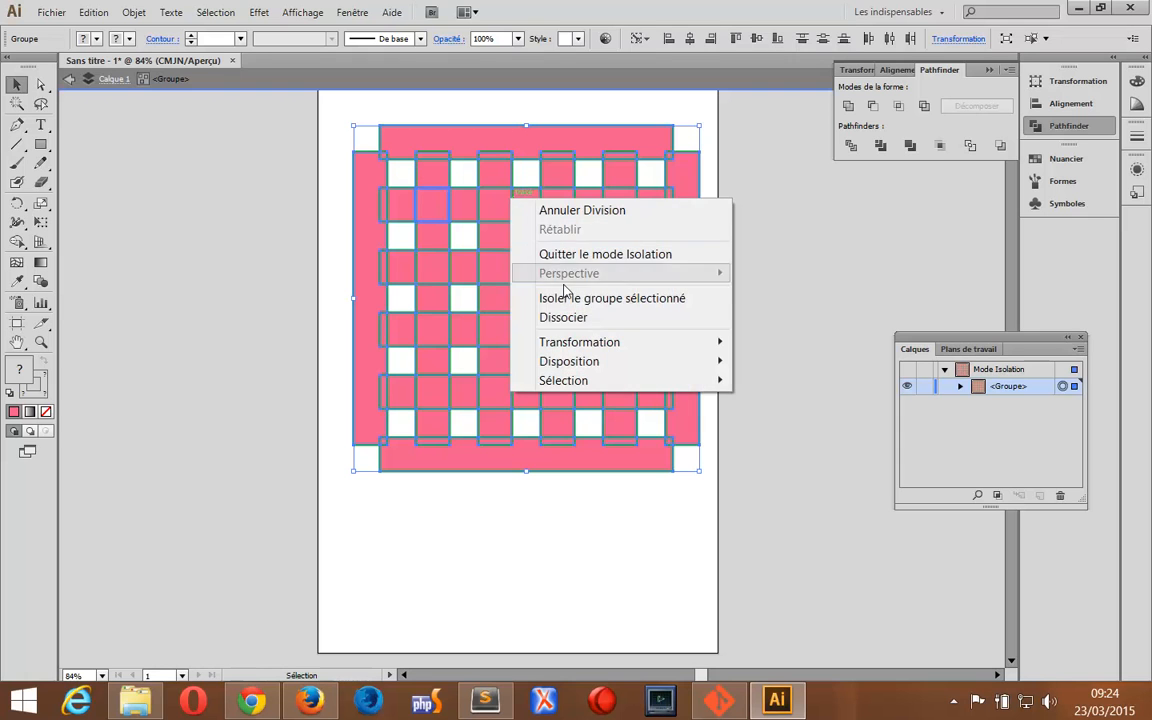
click(592, 322)
click(338, 234)
click(359, 229)
key(Delete)
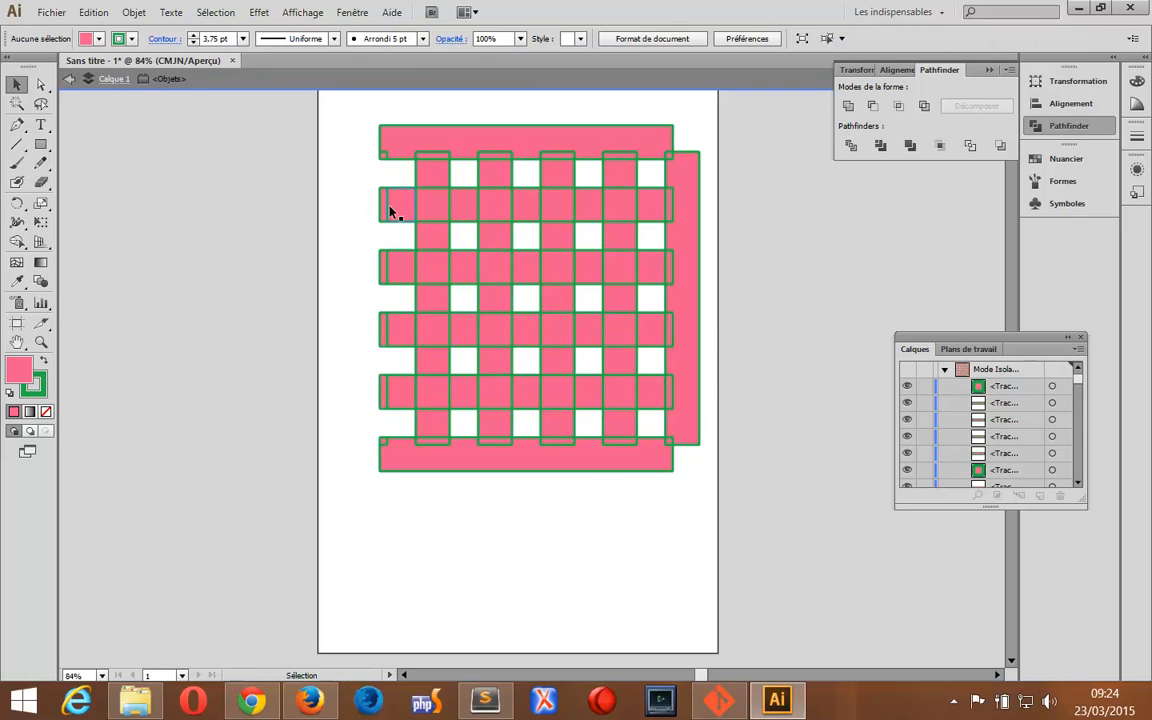
- Delete the narrow left-edge pieces together with the grid's top and bottom horizontal bars, and exit isolation mode
drag(352, 122, 383, 466)
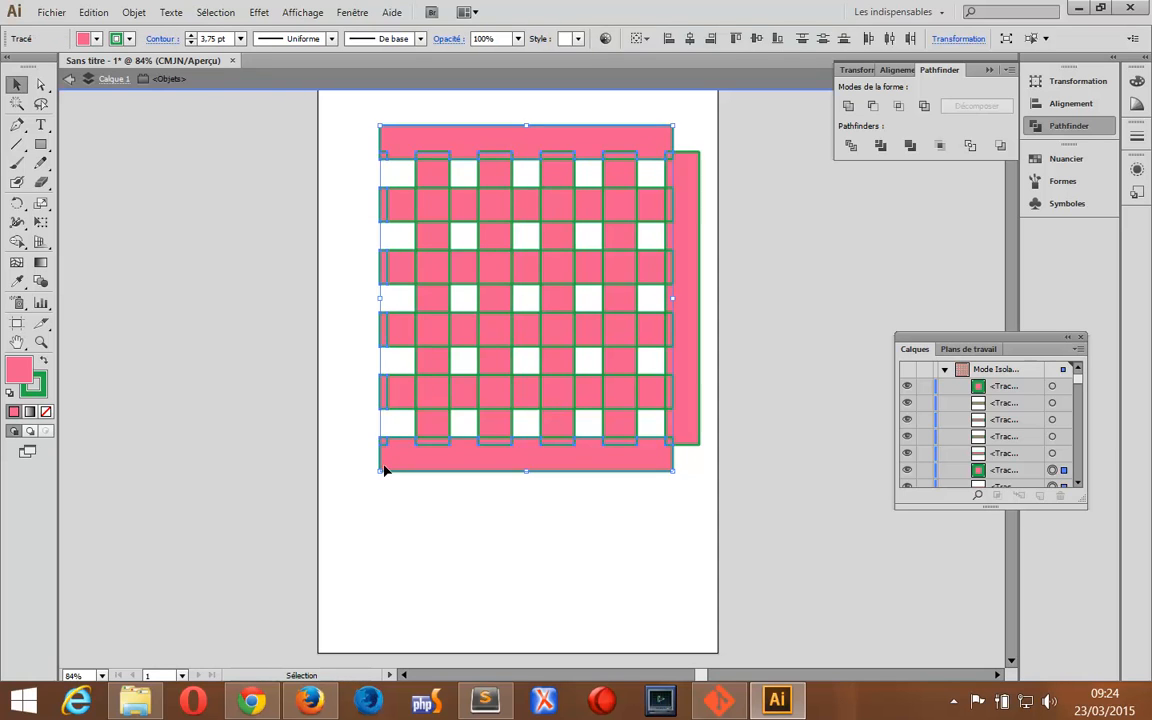
key(Delete)
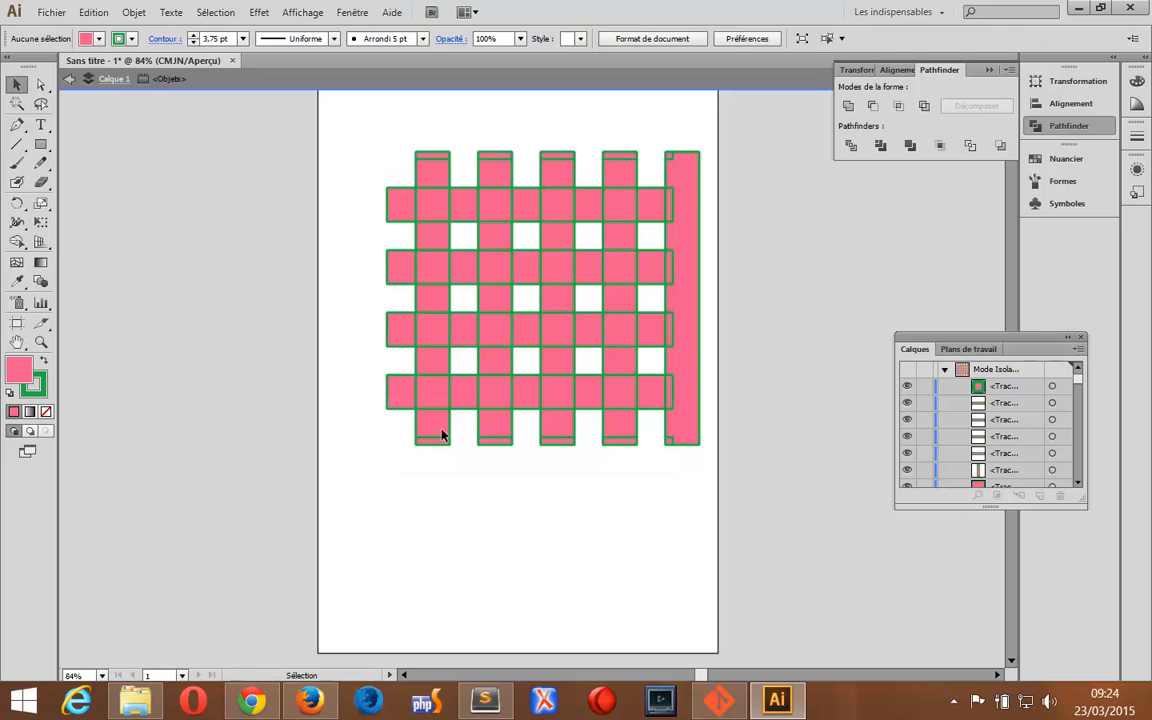
right_click(397, 455)
click(378, 448)
double_click(370, 445)
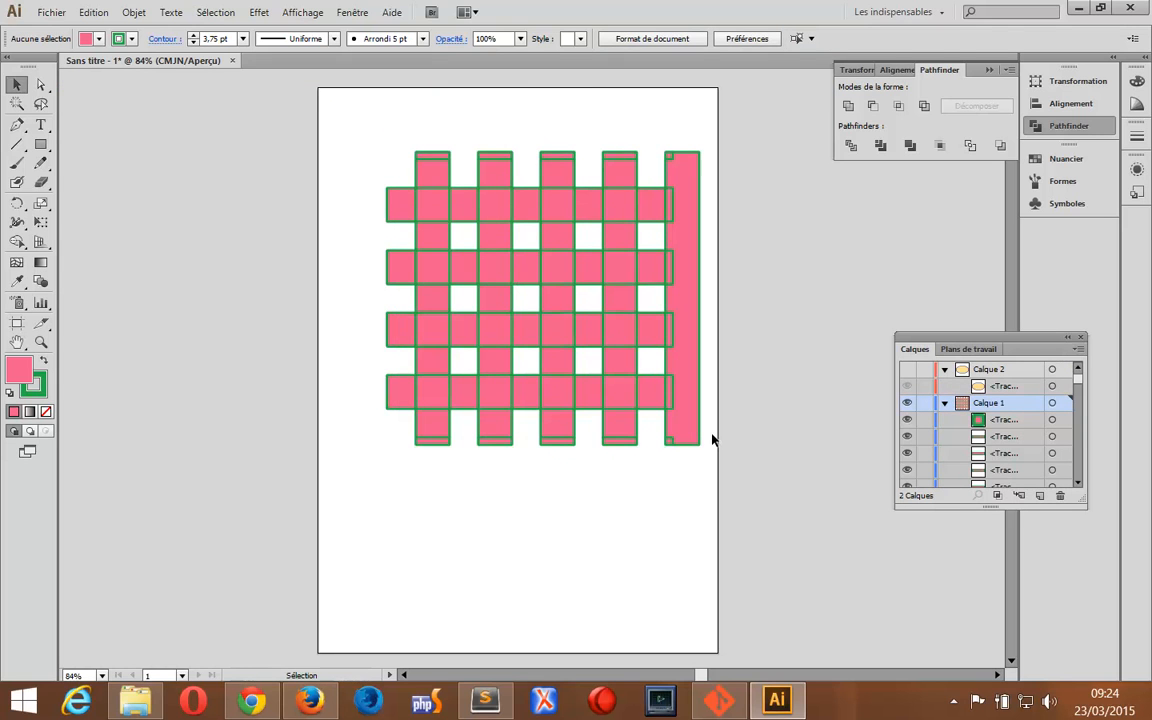
- Delete the thin pieces along the grid's lower edge together with the outermost right vertical bar
drag(710, 442, 506, 480)
drag(382, 441, 719, 479)
key(Delete)
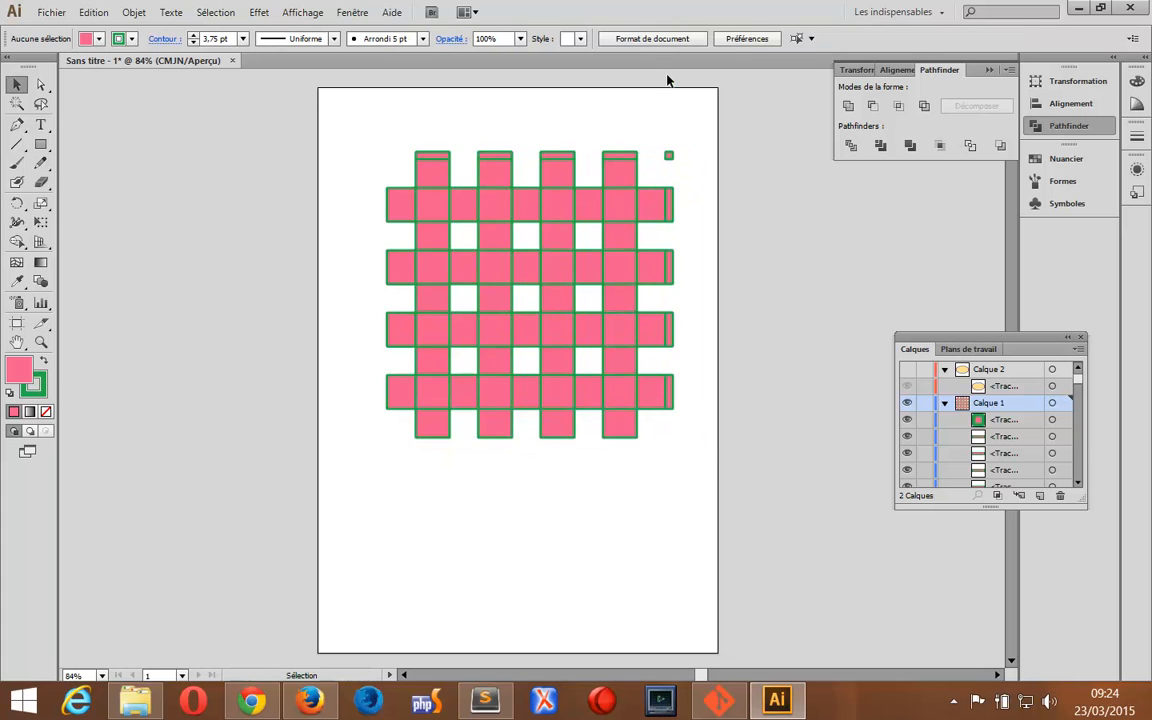
- Delete the leftover narrow pieces along the grid's right edge and the thin pieces along its upper edge
right_click(667, 101)
click(696, 423)
drag(691, 429, 671, 122)
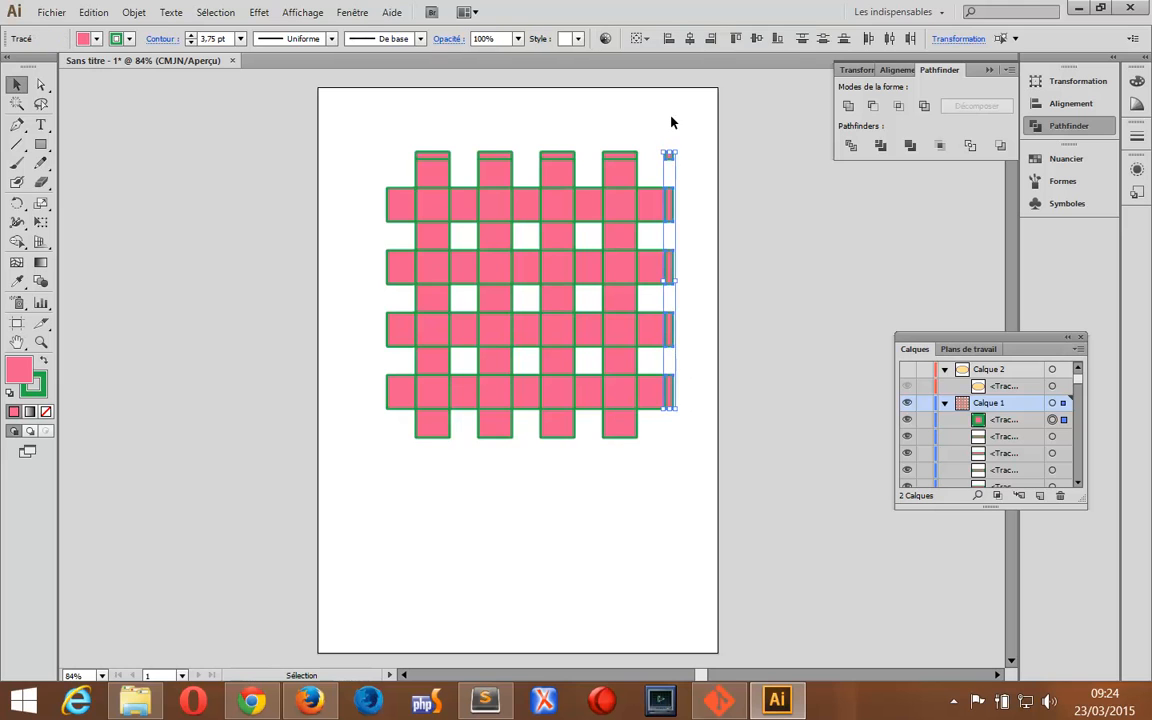
key(Delete)
drag(389, 122, 640, 159)
key(Delete)
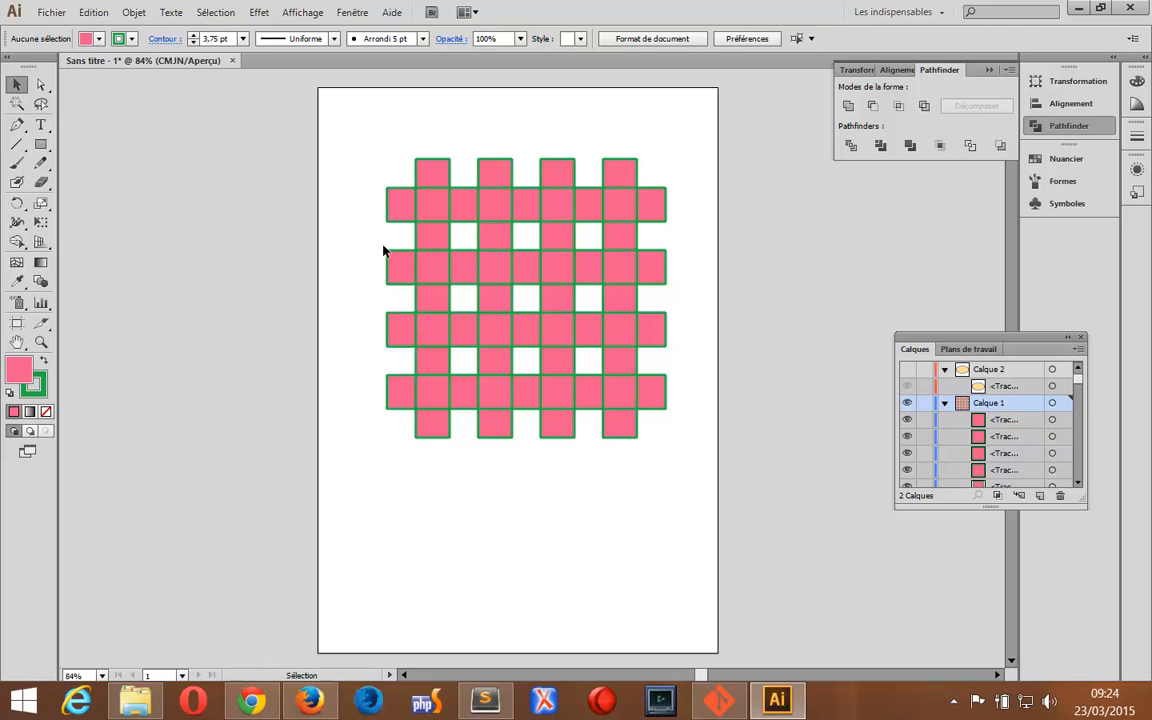
- Group the remaining grid pieces and place a copy of the group about 2.5 mm to the right and 2.6 mm lower
key(ctrl)
key(ctrl+a)
key(ctrl+g)
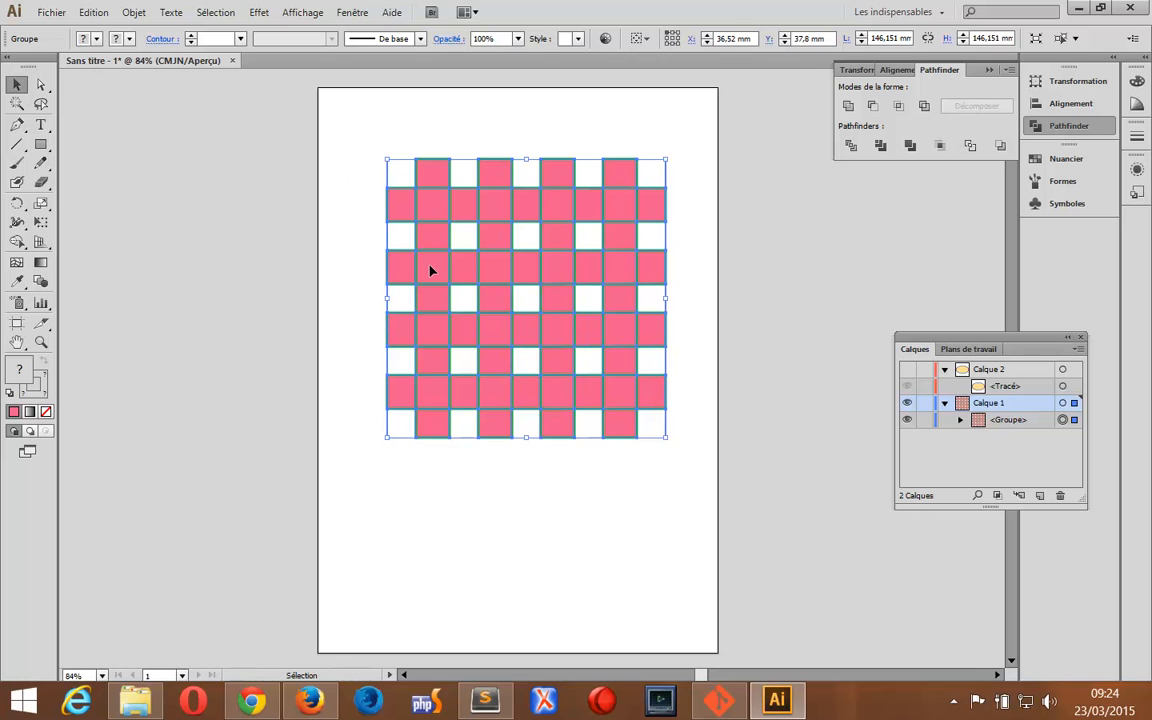
alt+drag(430, 268, 435, 276)
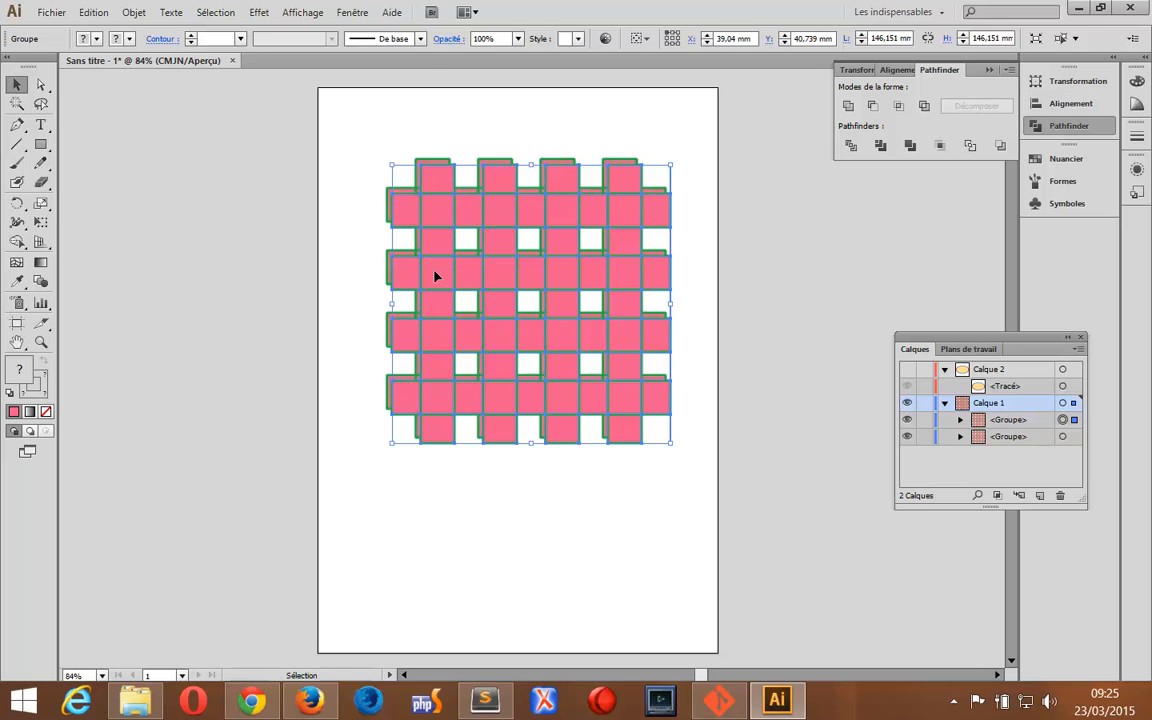
key(Up)
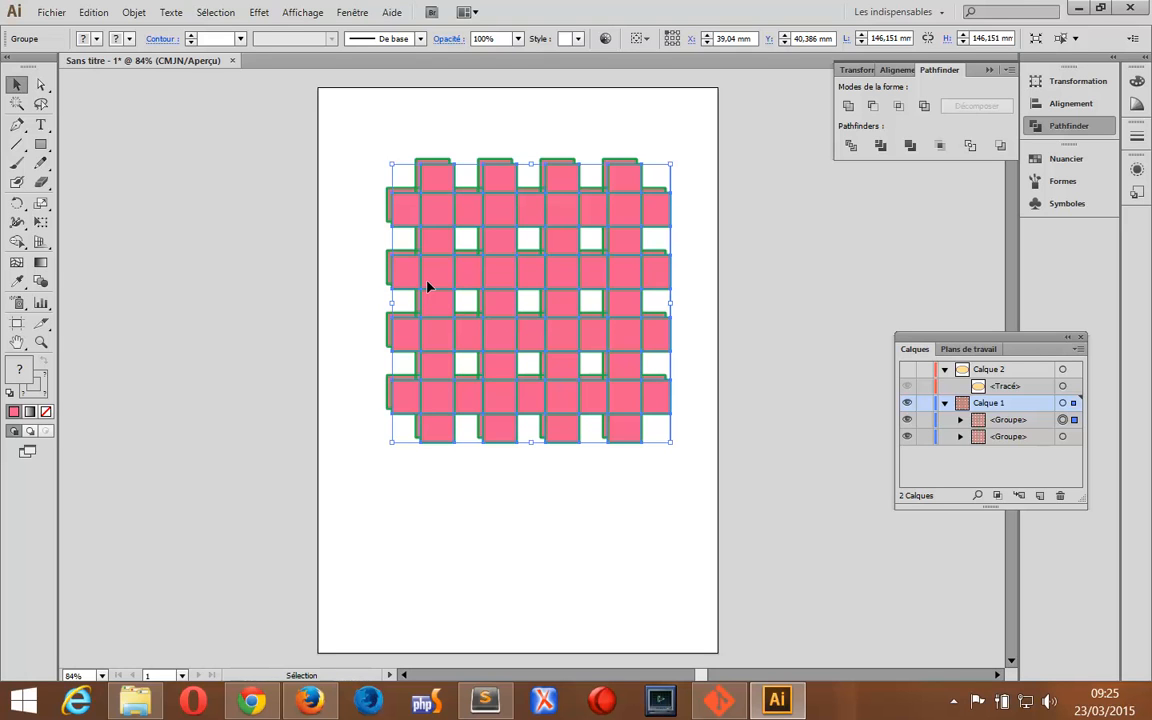
- Set the fill colour of the offset grid copy to B2933B
double_click(22, 370)
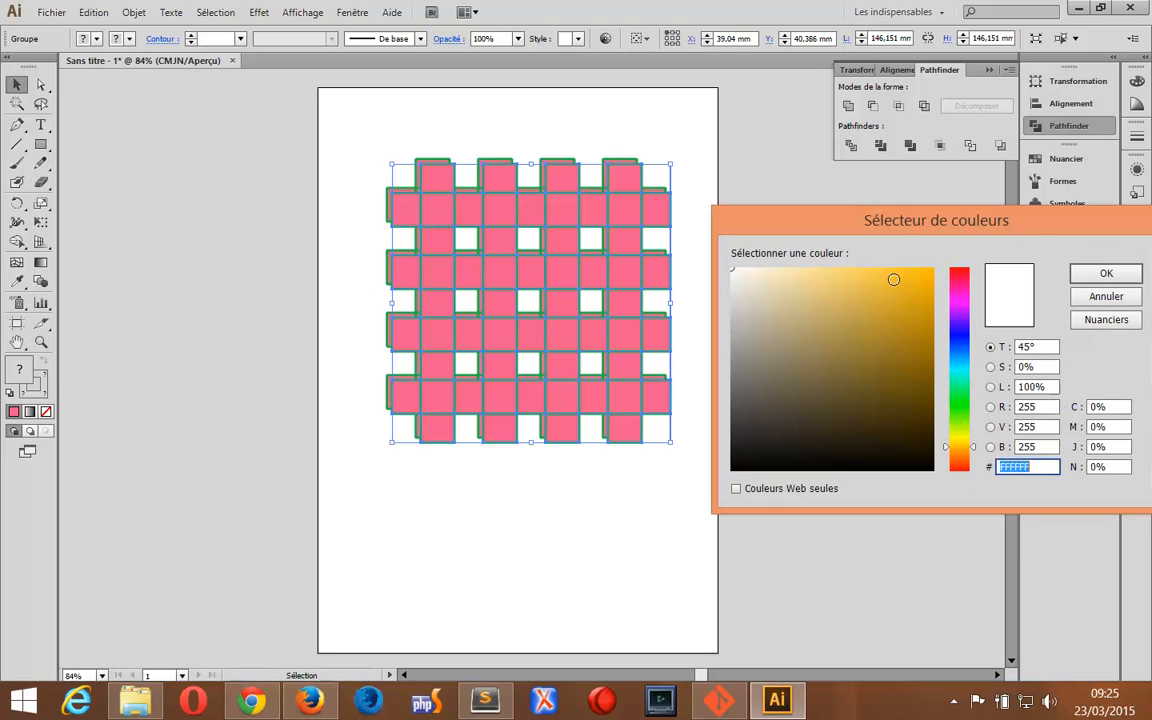
click(893, 280)
click(866, 328)
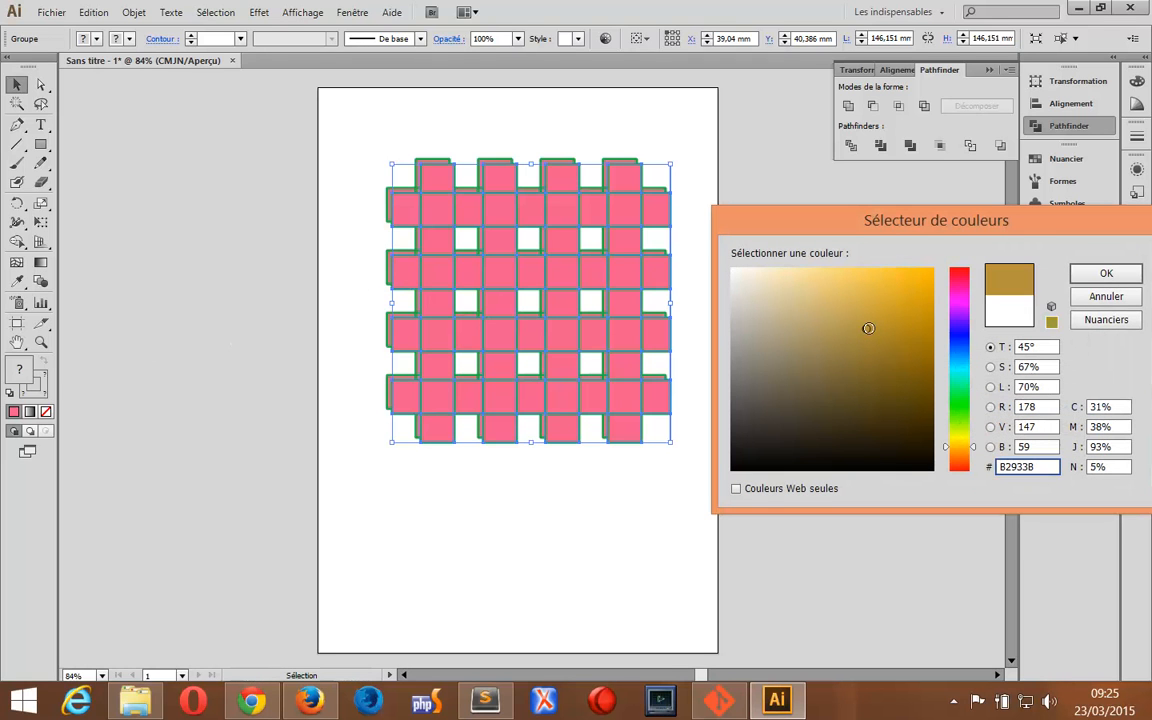
click(1097, 274)
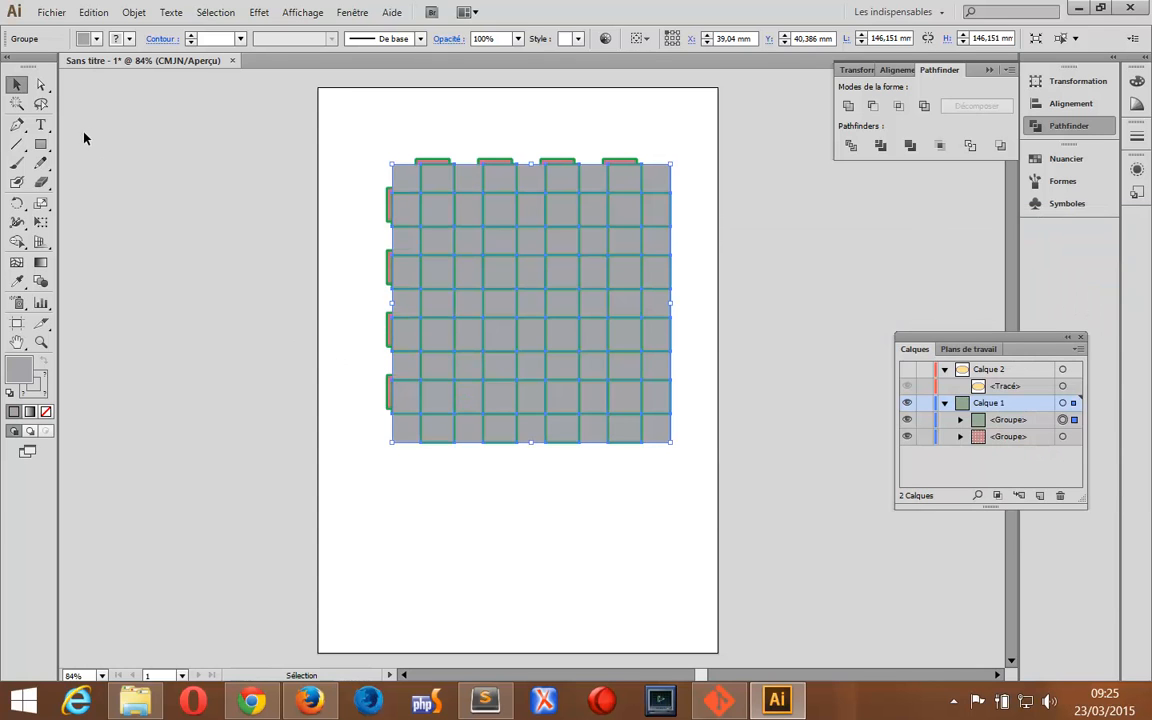
- Undo the grey fill on the offset grid copy and delete both grid groups from the page
click(209, 169)
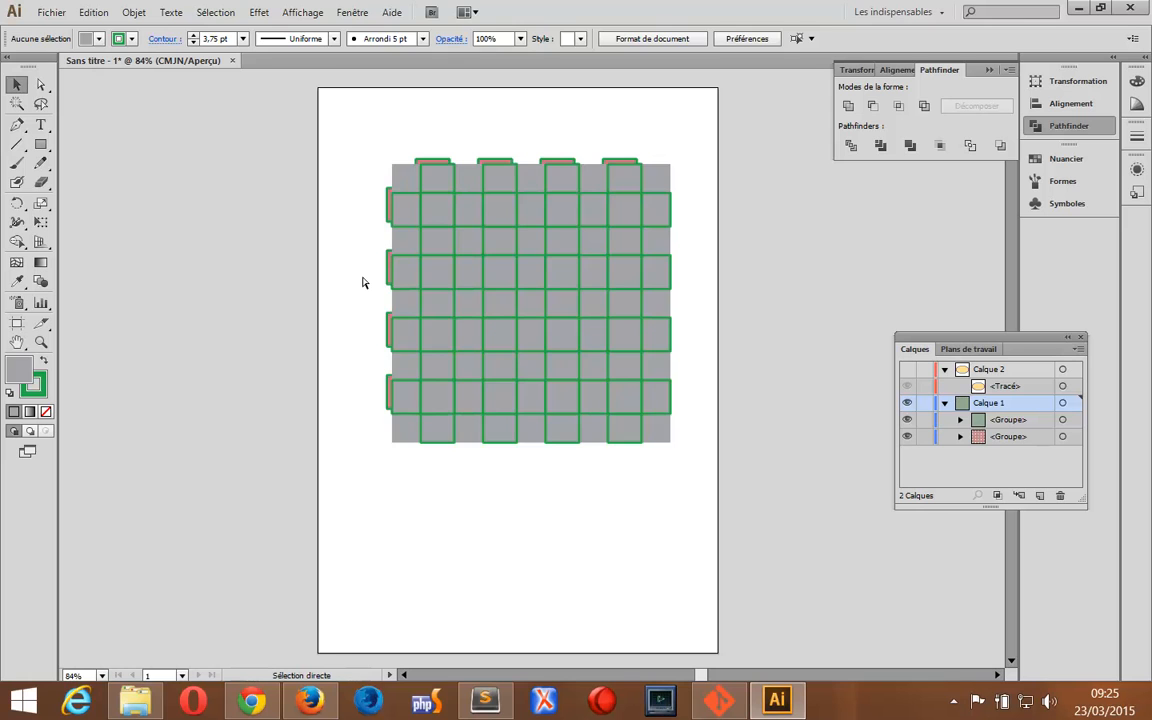
key(ctrl+z)
click(316, 309)
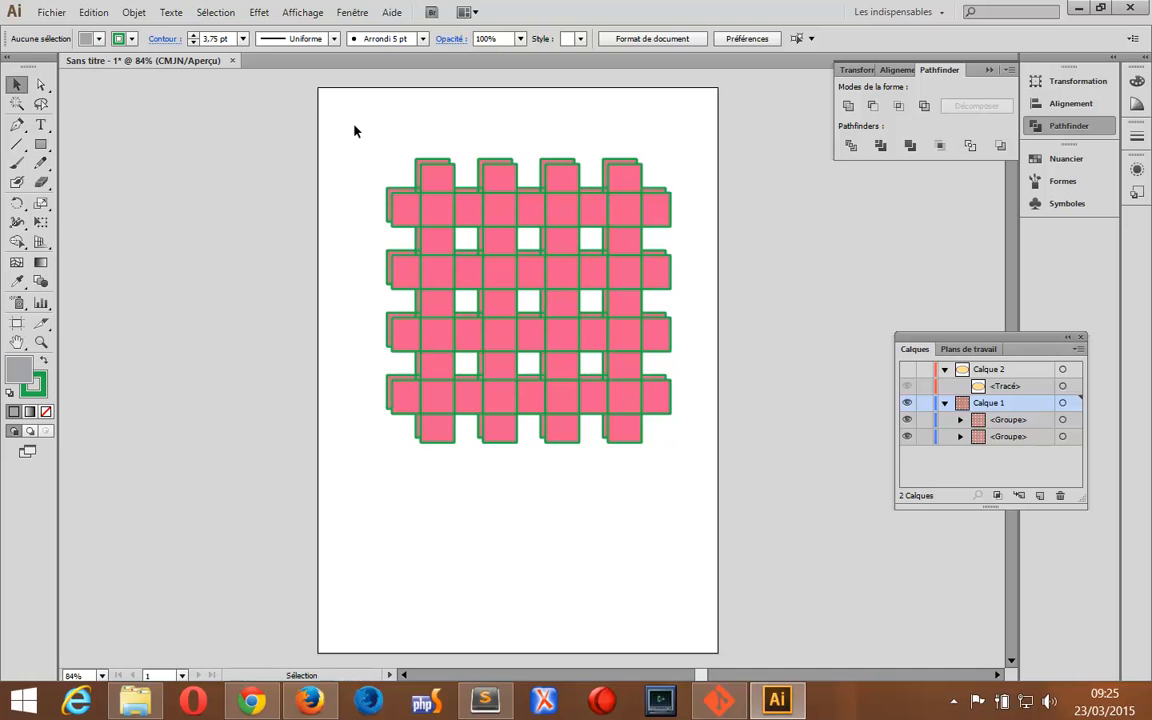
drag(354, 131, 701, 472)
key(Delete)
- Draw a circle about 195.3 mm in diameter with the Ellipse tool across the middle of the page
click(41, 144)
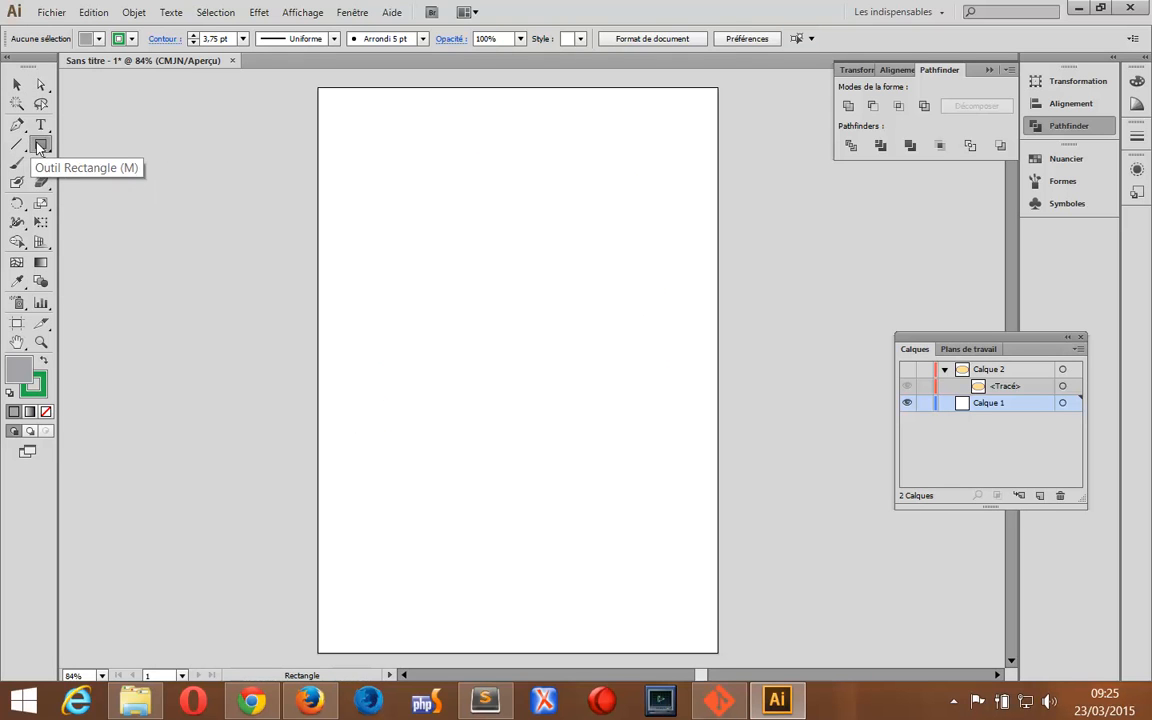
click(42, 147)
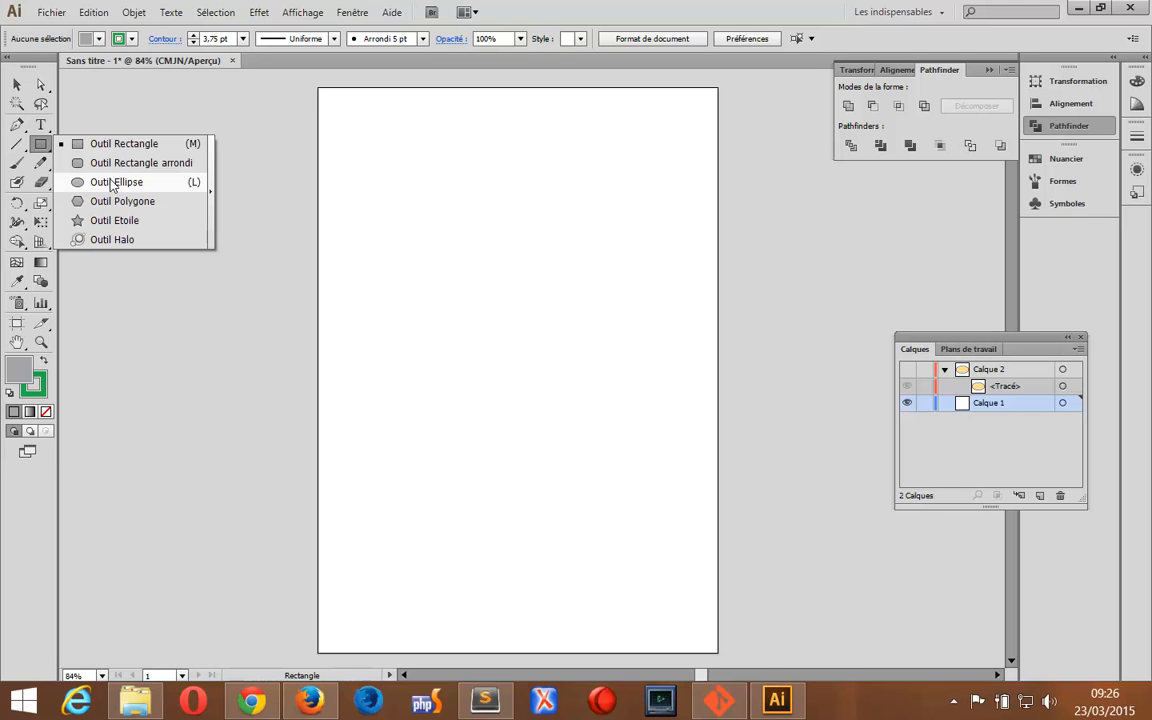
click(112, 183)
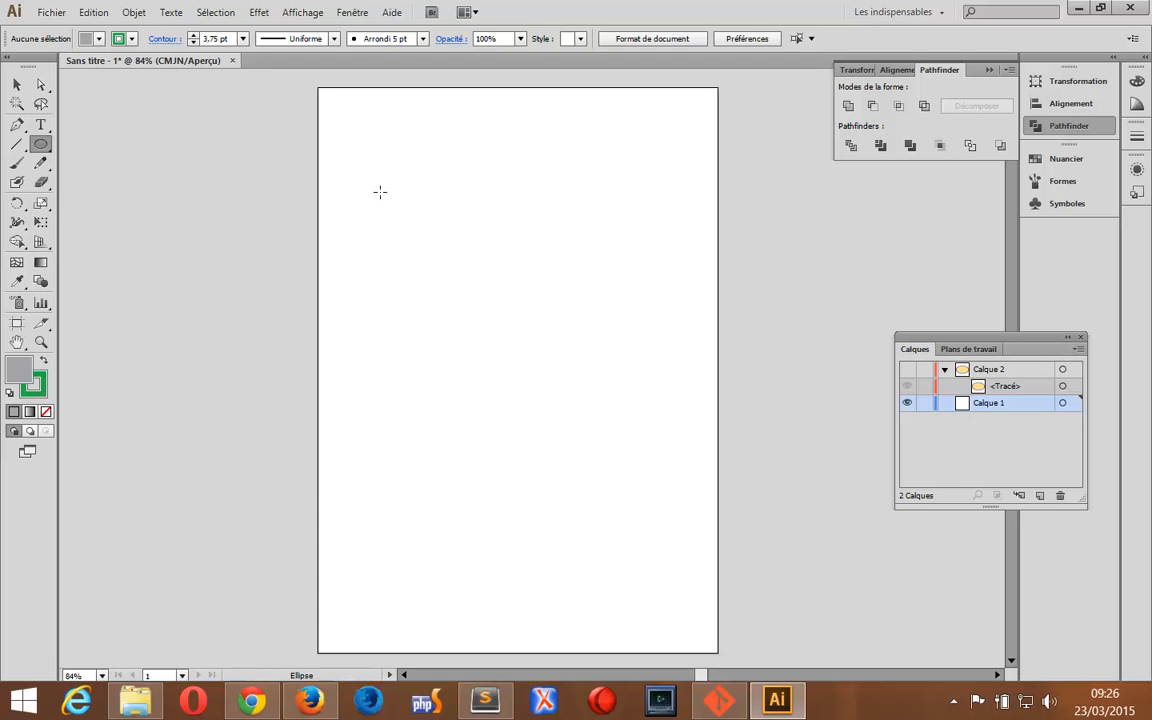
mouse_move(380, 191)
mouse_down()
mouse_move(486, 337)
mouse_move(727, 505)
mouse_move(703, 505)
mouse_move(752, 514)
mouse_up()
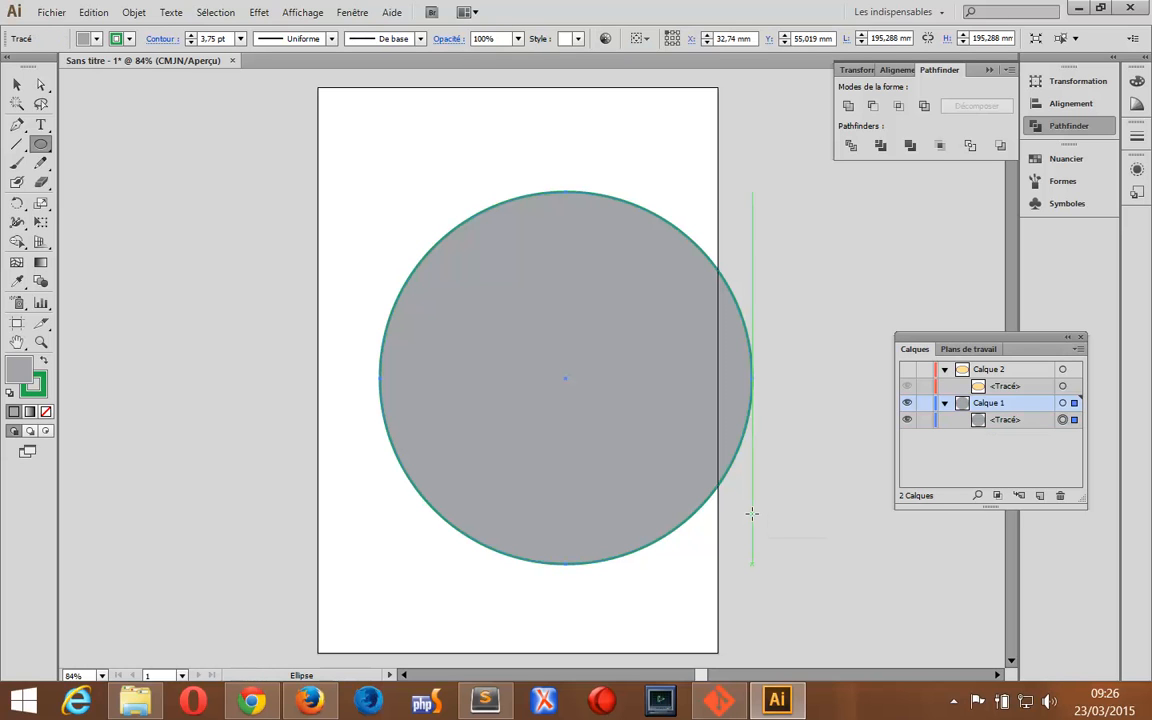
- Create a concentric copy of the circle scaled uniformly to 90% and subtract it from the larger circle to form a ring
click(41, 202)
double_click(42, 203)
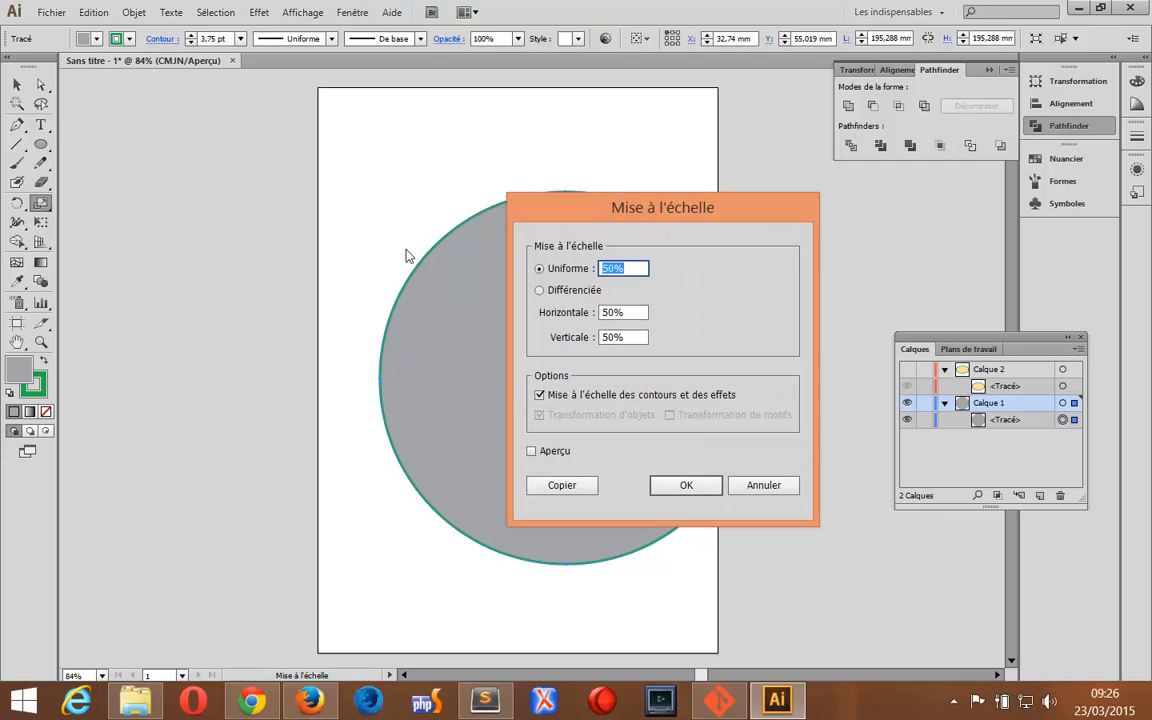
text(90)
click(562, 485)
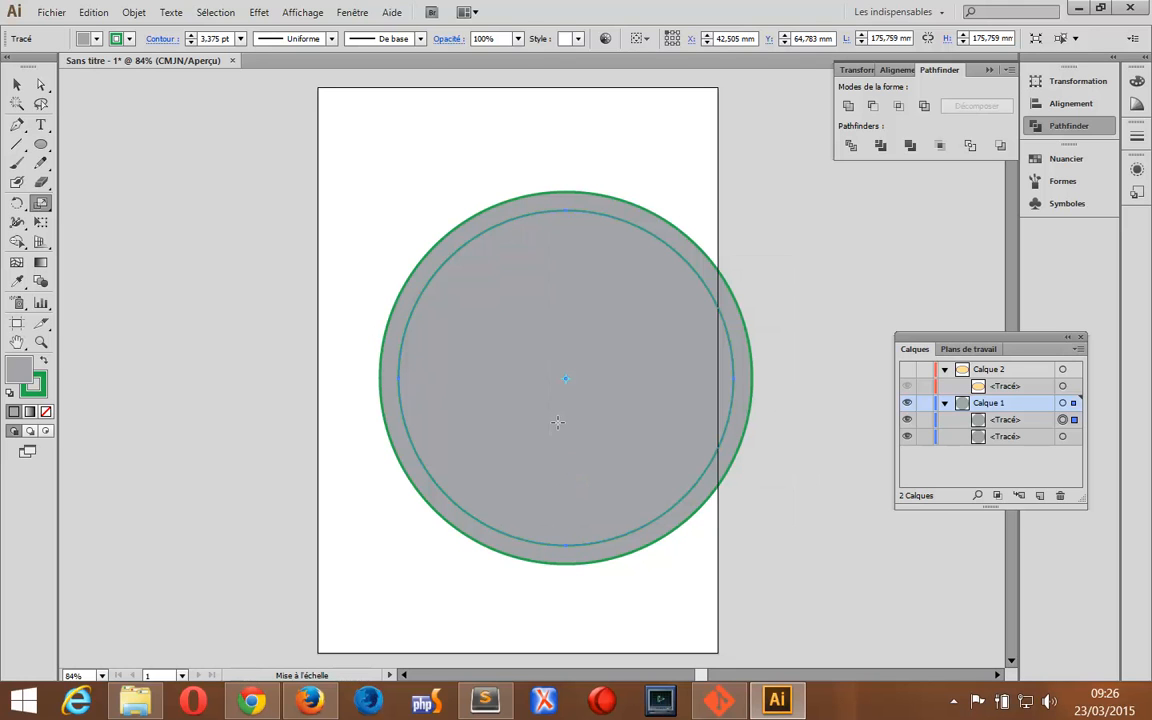
key(ctrl+a)
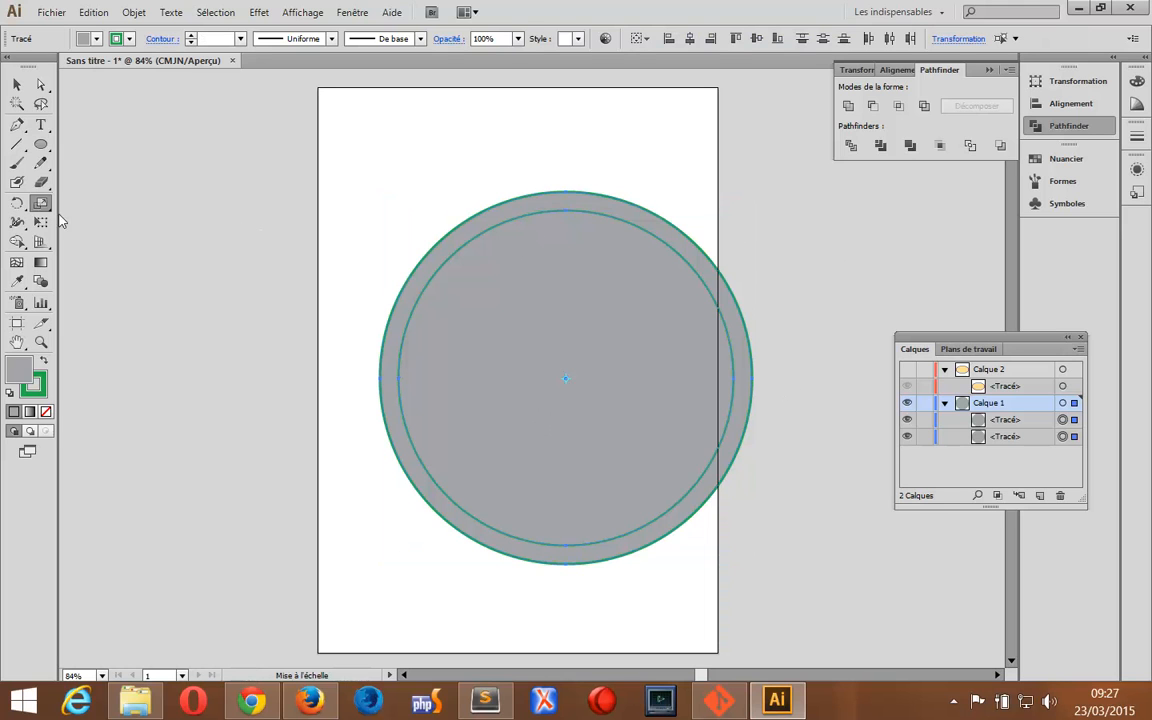
click(872, 106)
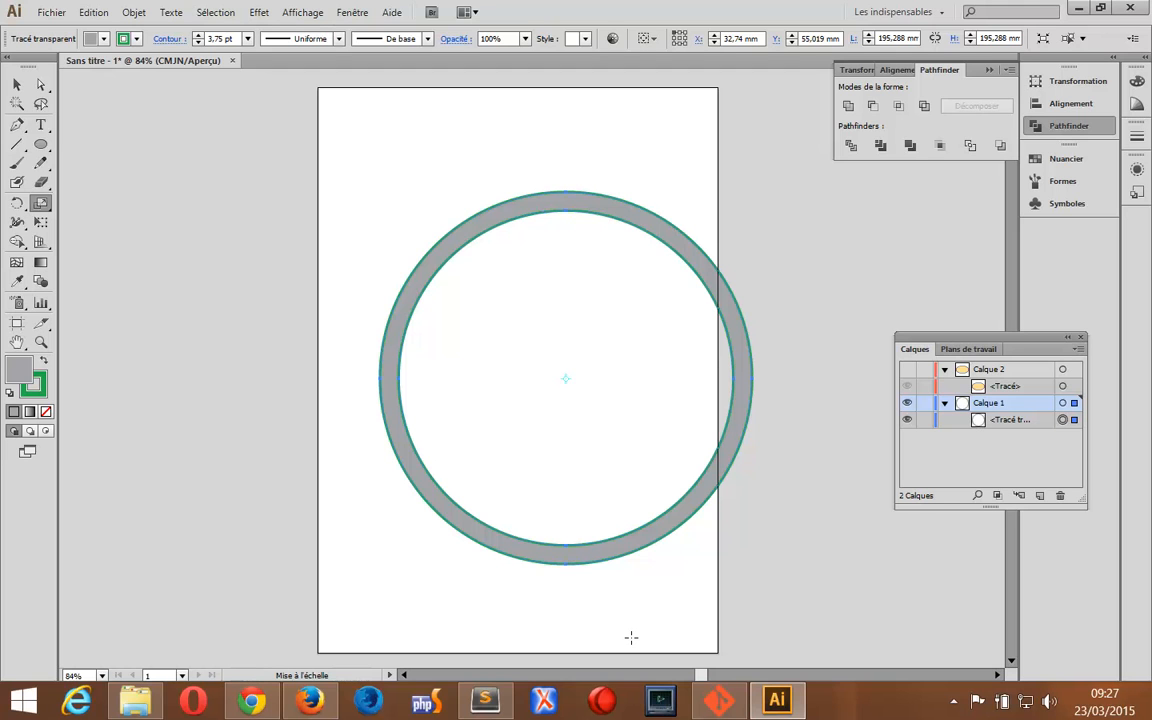
- Draw a vertical line about 249.5 mm long across the ring and align the line and ring on their horizontal centres
click(17, 144)
drag(471, 137, 484, 613)
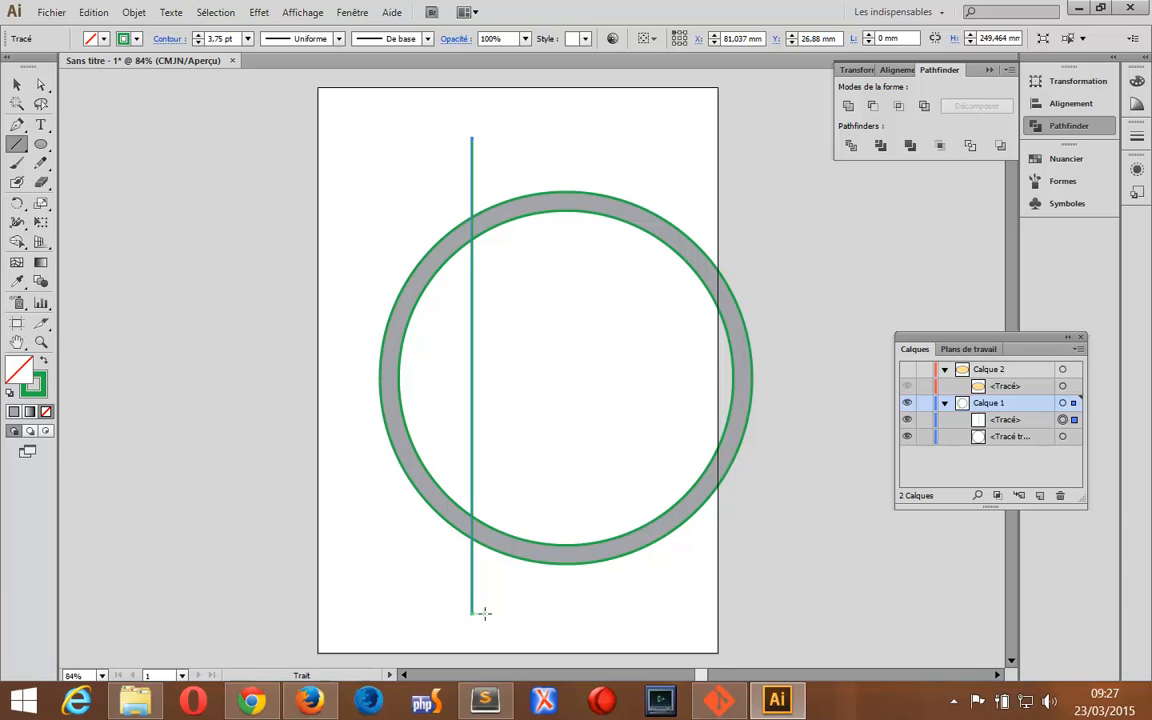
key(ctrl+a)
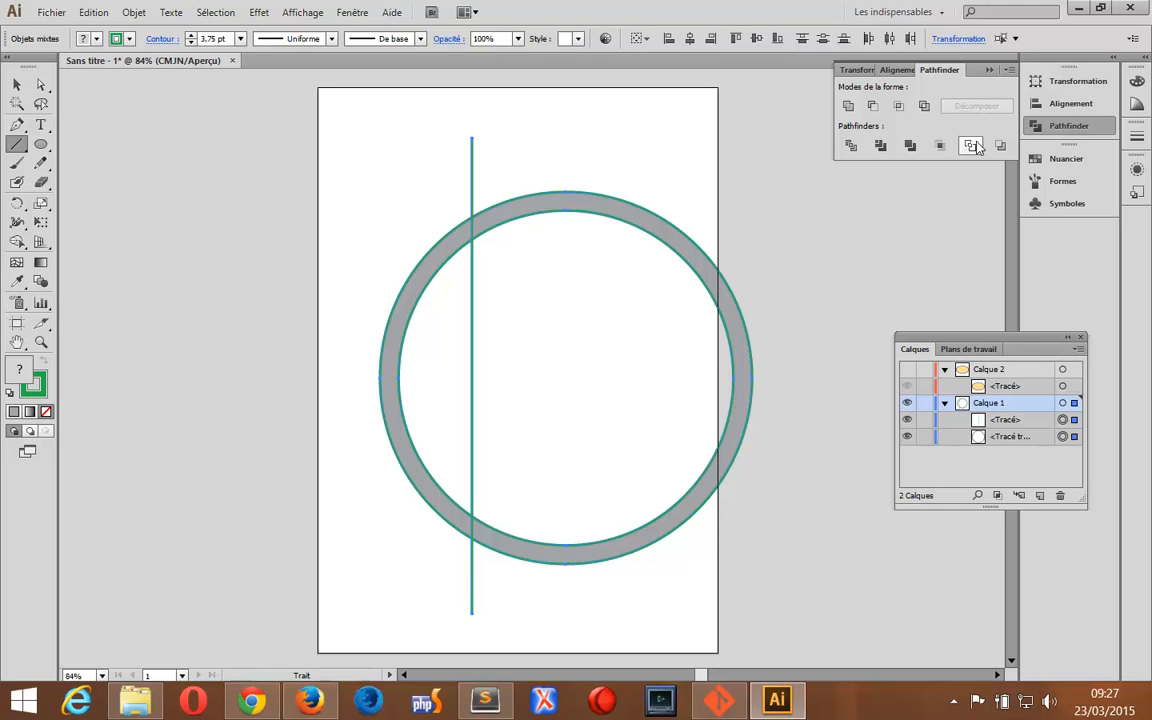
click(897, 70)
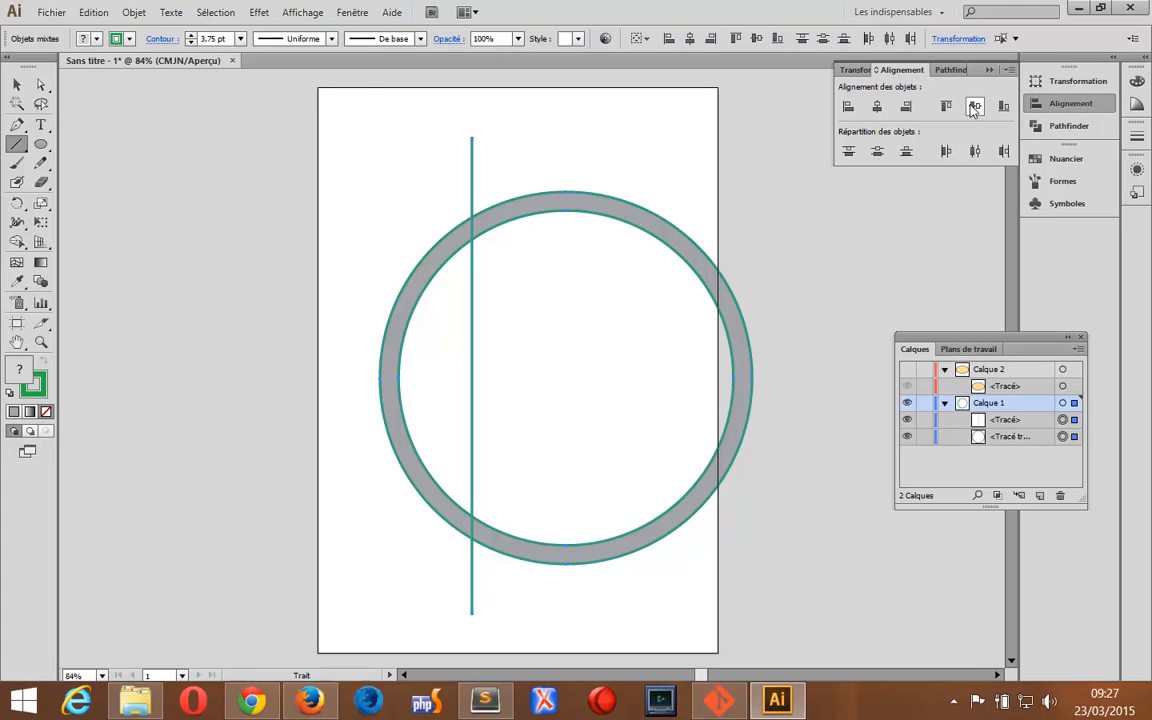
click(877, 107)
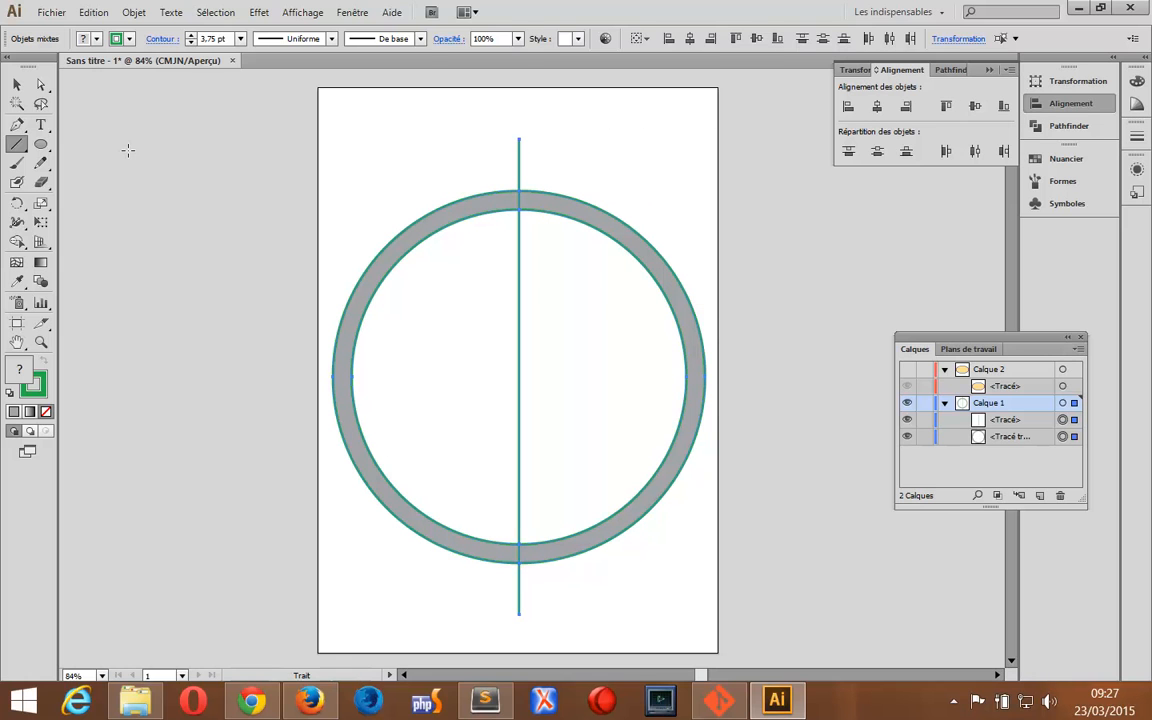
click(16, 84)
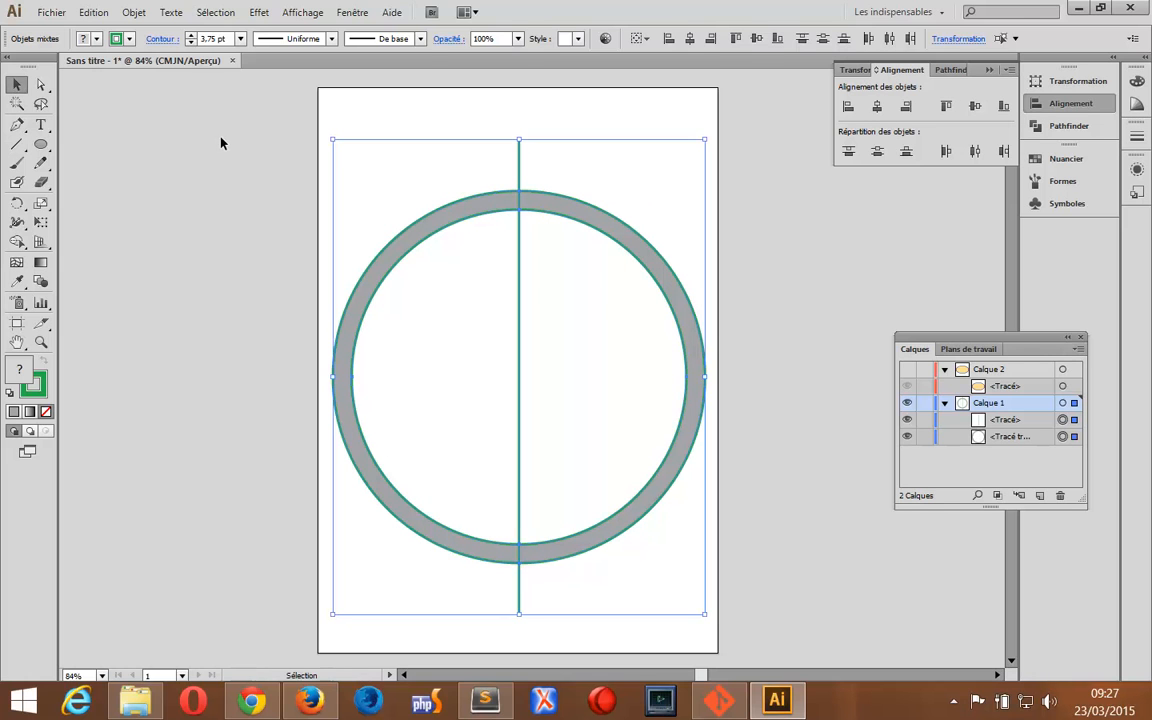
click(288, 155)
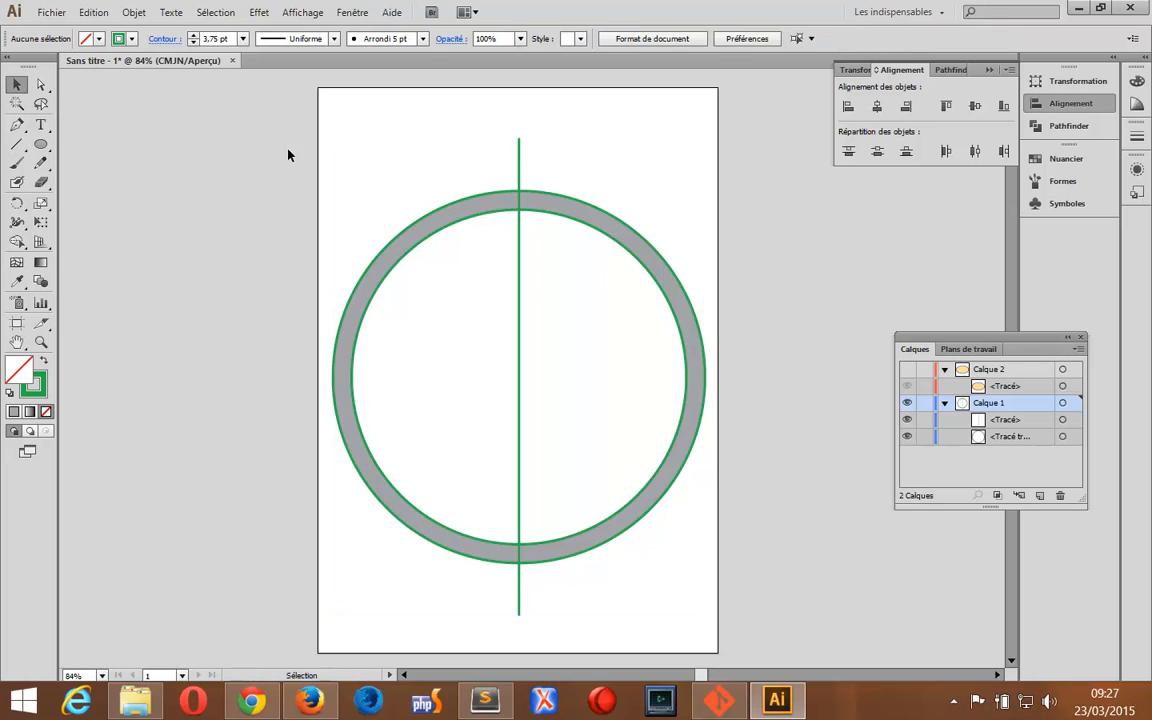
- Create a copy of the vertical line rotated 6° about its centre
click(518, 170)
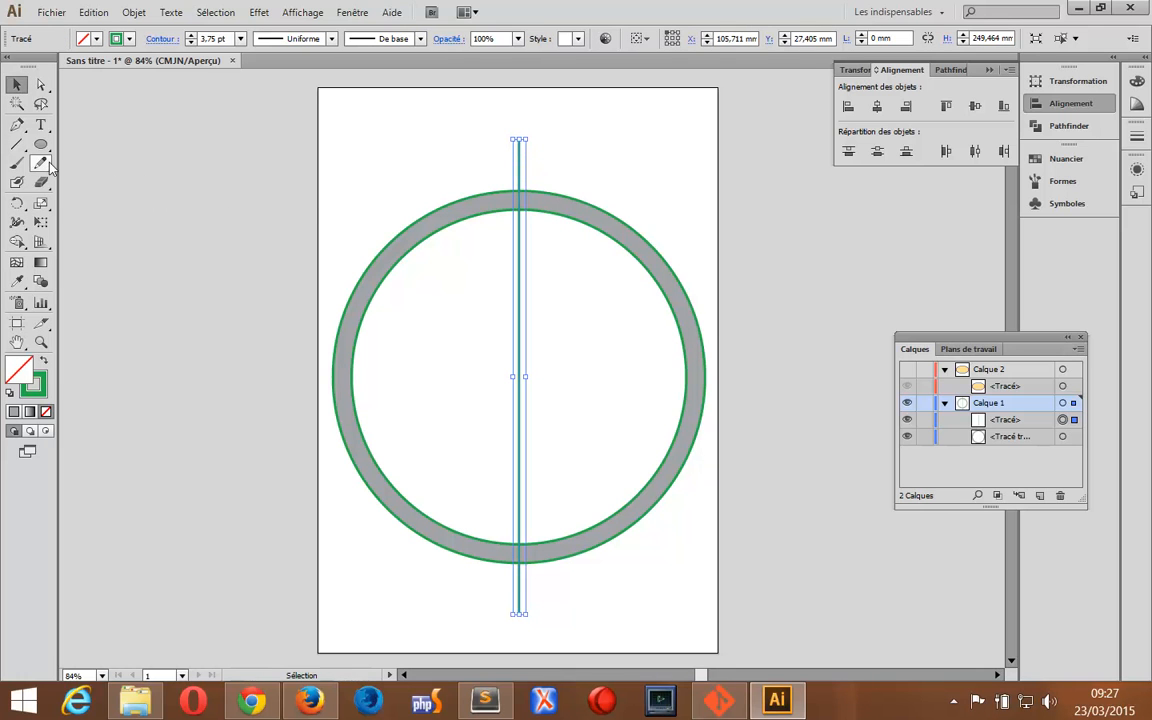
click(14, 206)
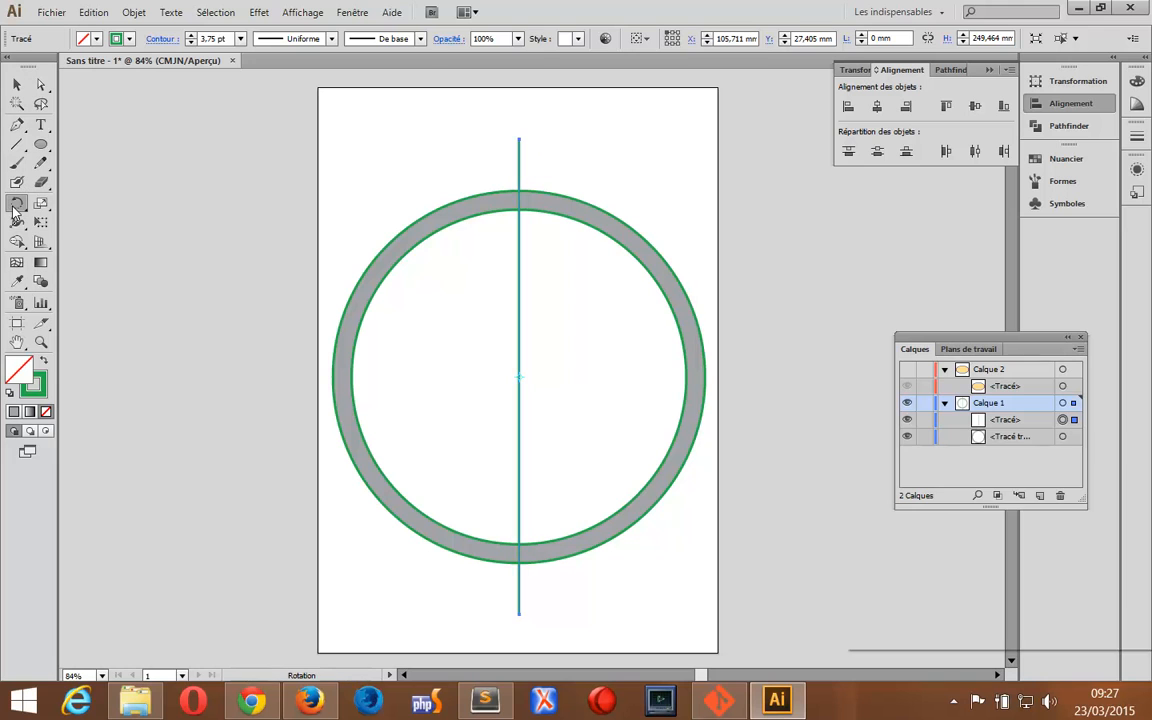
double_click(15, 206)
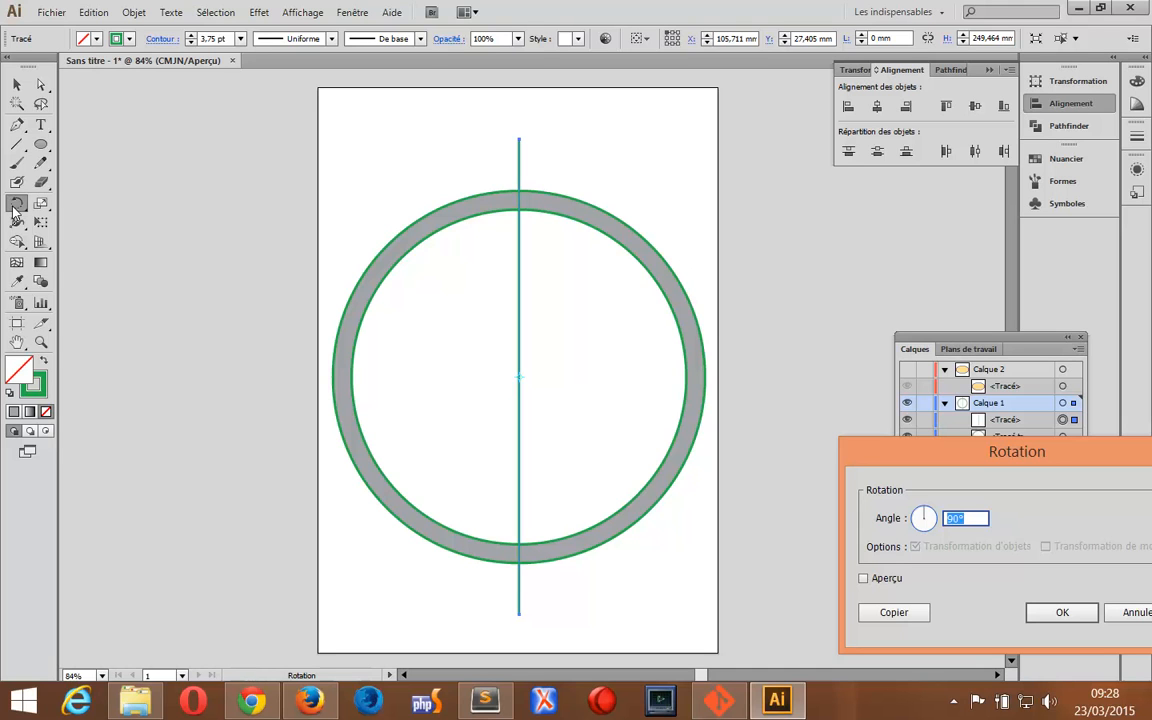
text(6)
click(886, 616)
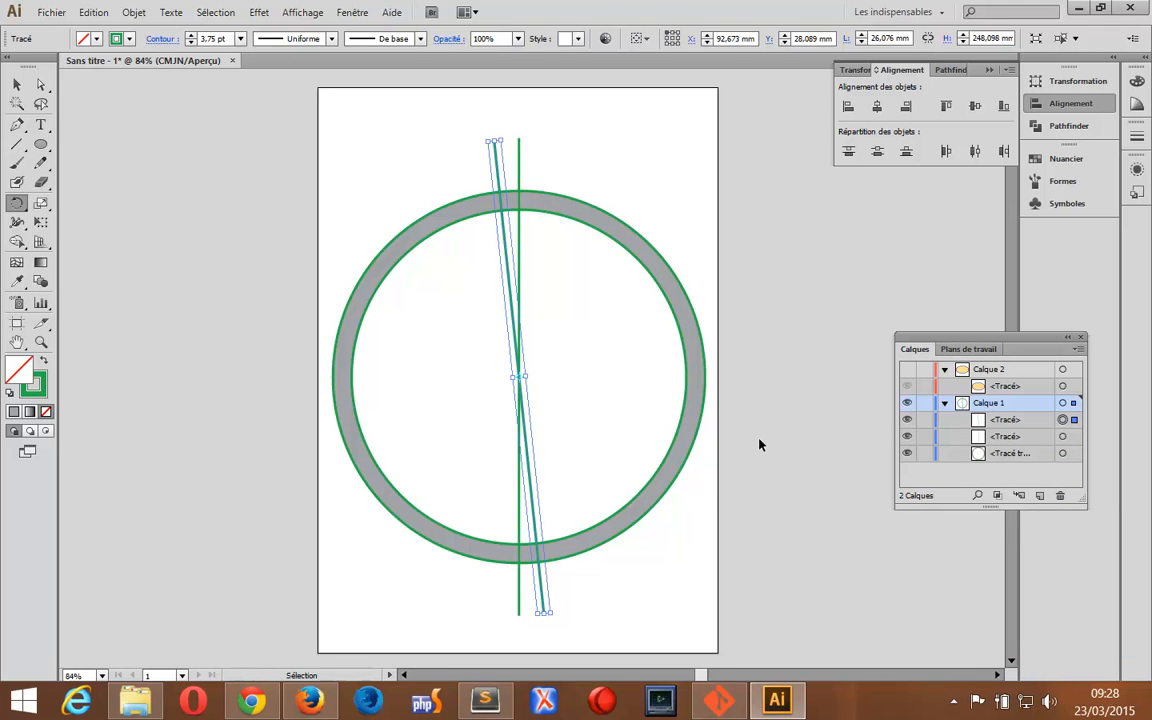
- Repeat the 6° rotated copy of the line until the spokes are evenly distributed around the whole ring
key(ctrl+d)
key(ctrl+d)
key(ctrl+d)
key(ctrl+d)
key(ctrl+d)
key(ctrl+d)
key(ctrl+d)
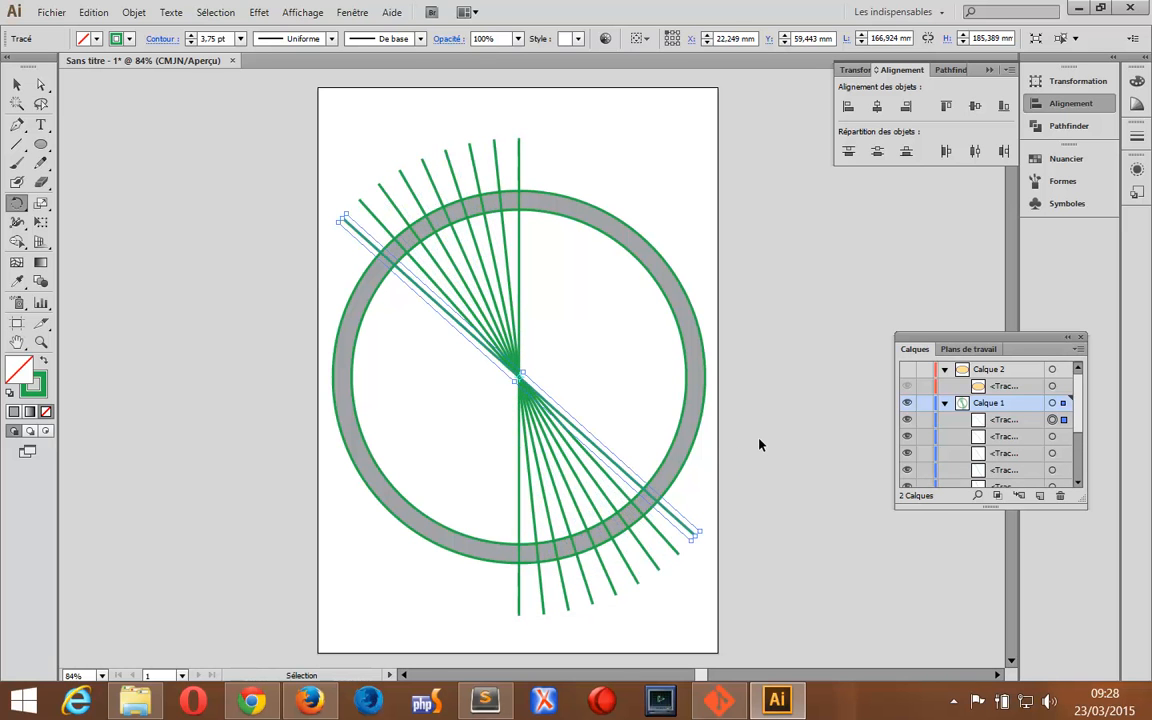
key(ctrl+d)
key(ctrl+d)
key(ctrl+d)
key(ctrl+d)
key(ctrl+d)
key(ctrl+d)
key(ctrl+d)
key(ctrl+d)
key(ctrl+d)
key(ctrl+d)
key(ctrl+d)
key(ctrl+d)
key(ctrl+d)
key(ctrl+d)
key(ctrl+d)
key(ctrl+d)
key(ctrl+d)
key(ctrl+d)
key(ctrl+d)
key(ctrl+d)
key(ctrl+d)
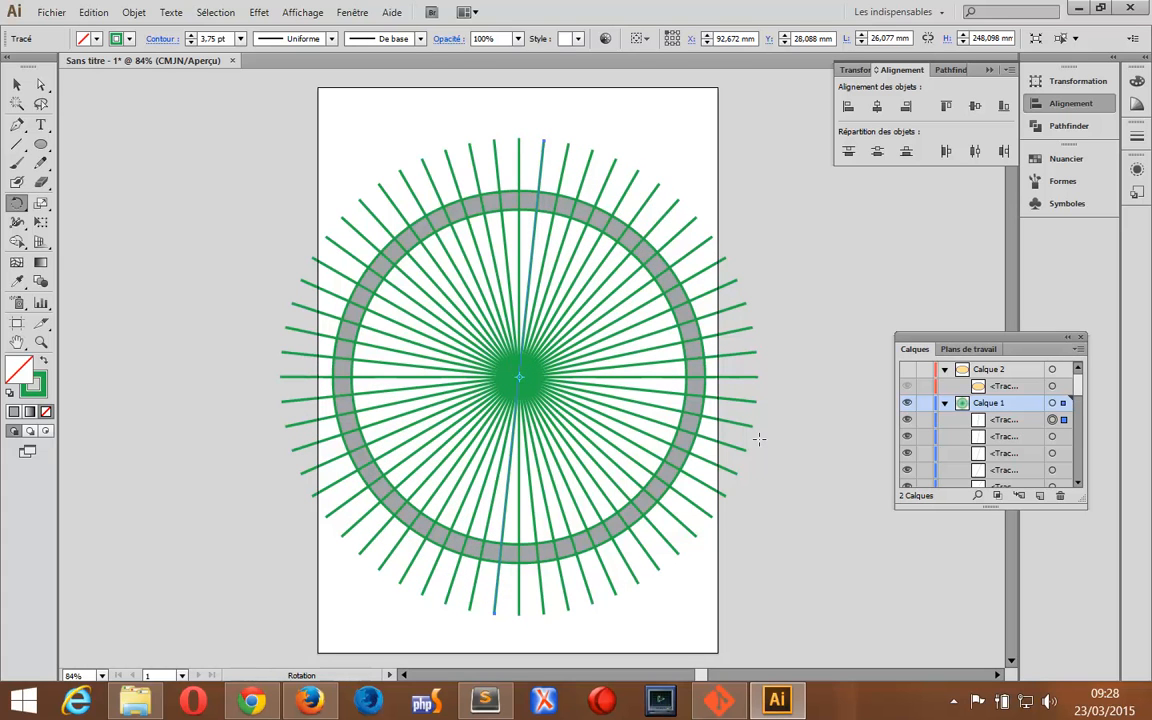
- Cut the ring along all the spoke lines with the Pathfinder Divide operation and deselect the result
key(ctrl+a)
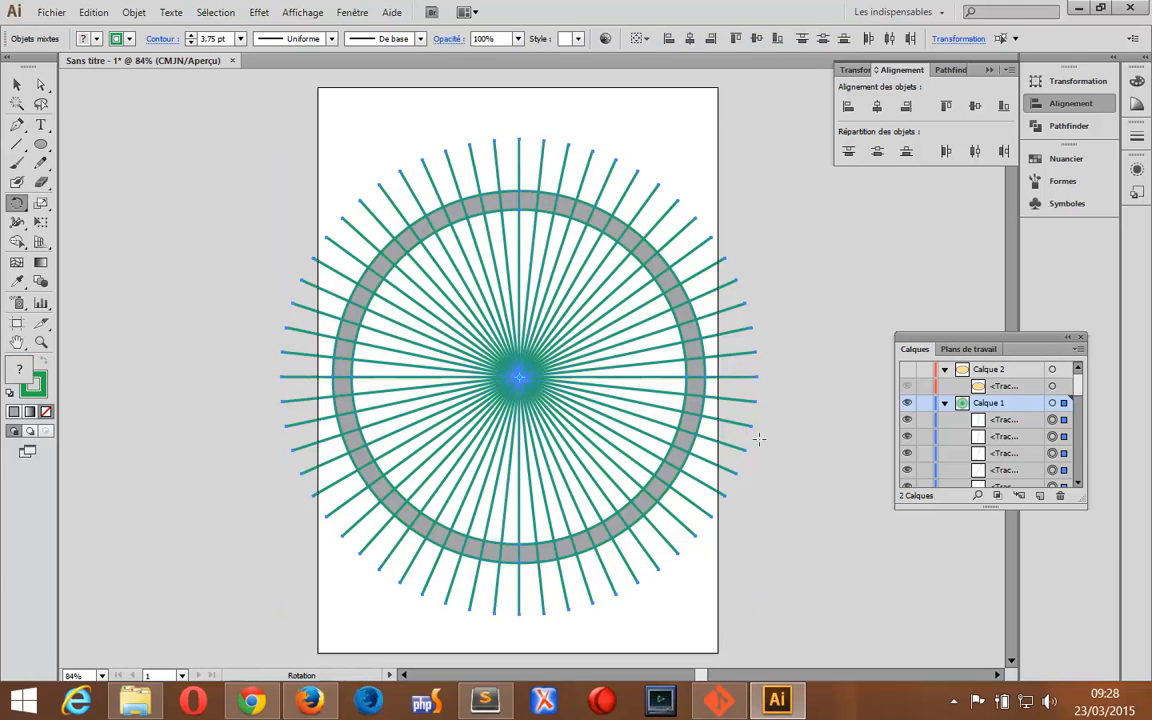
click(940, 70)
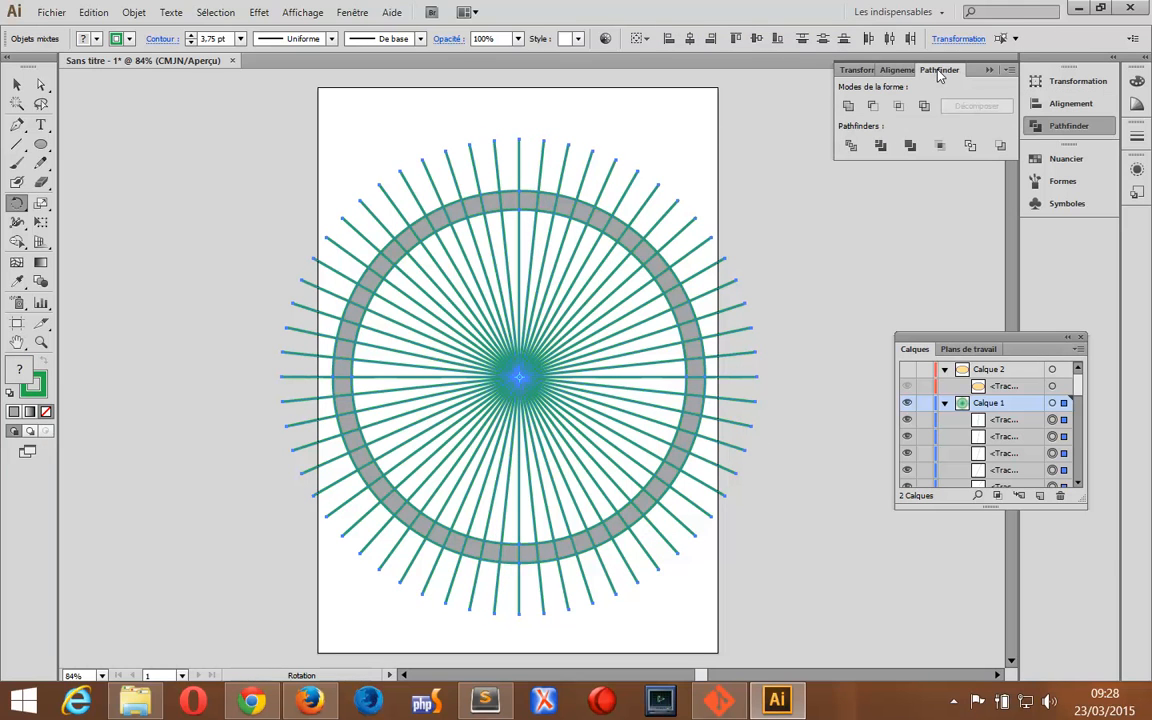
click(851, 147)
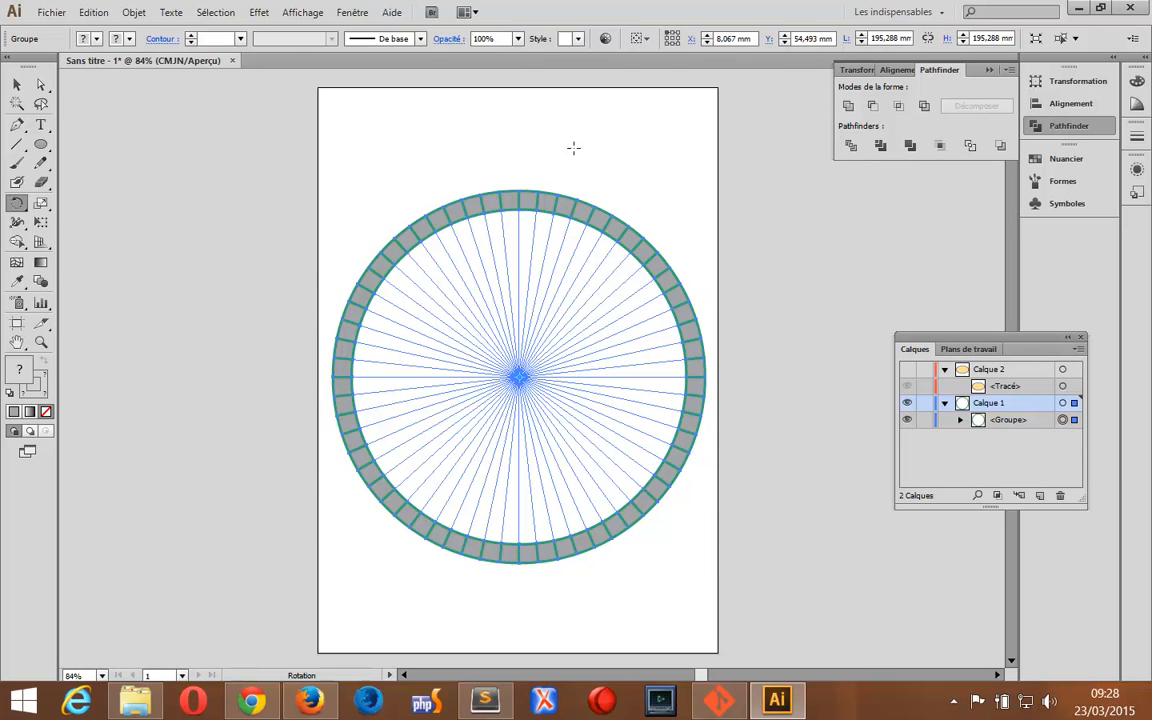
click(17, 86)
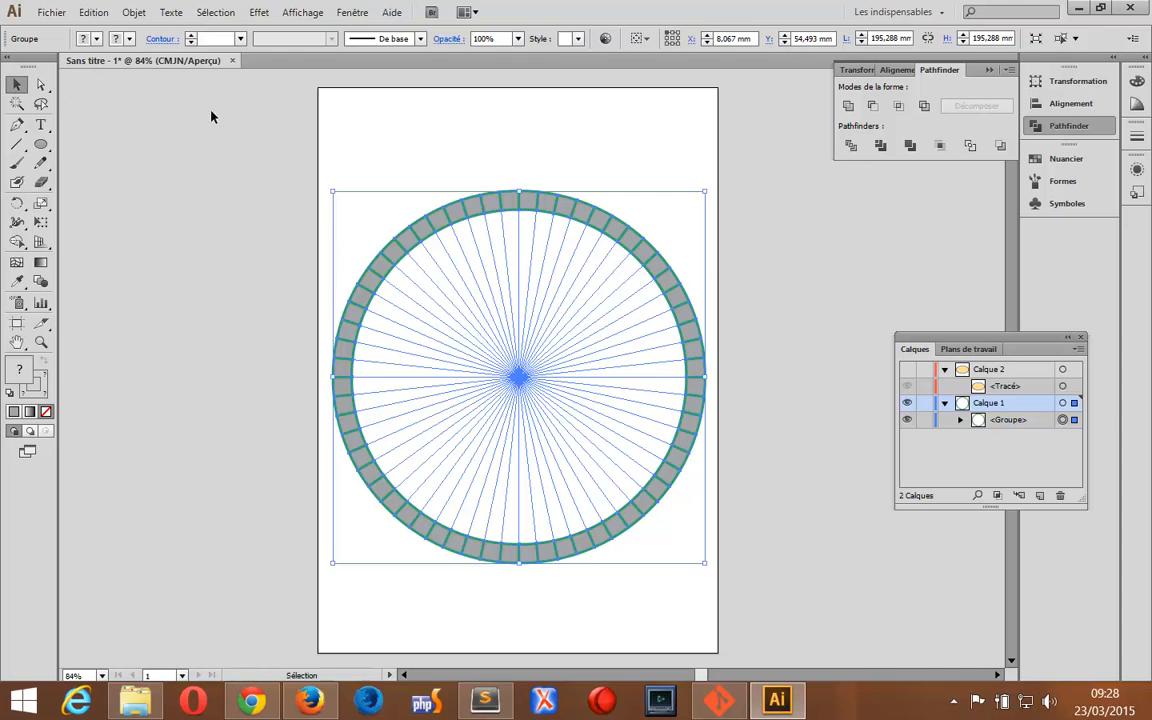
click(382, 105)
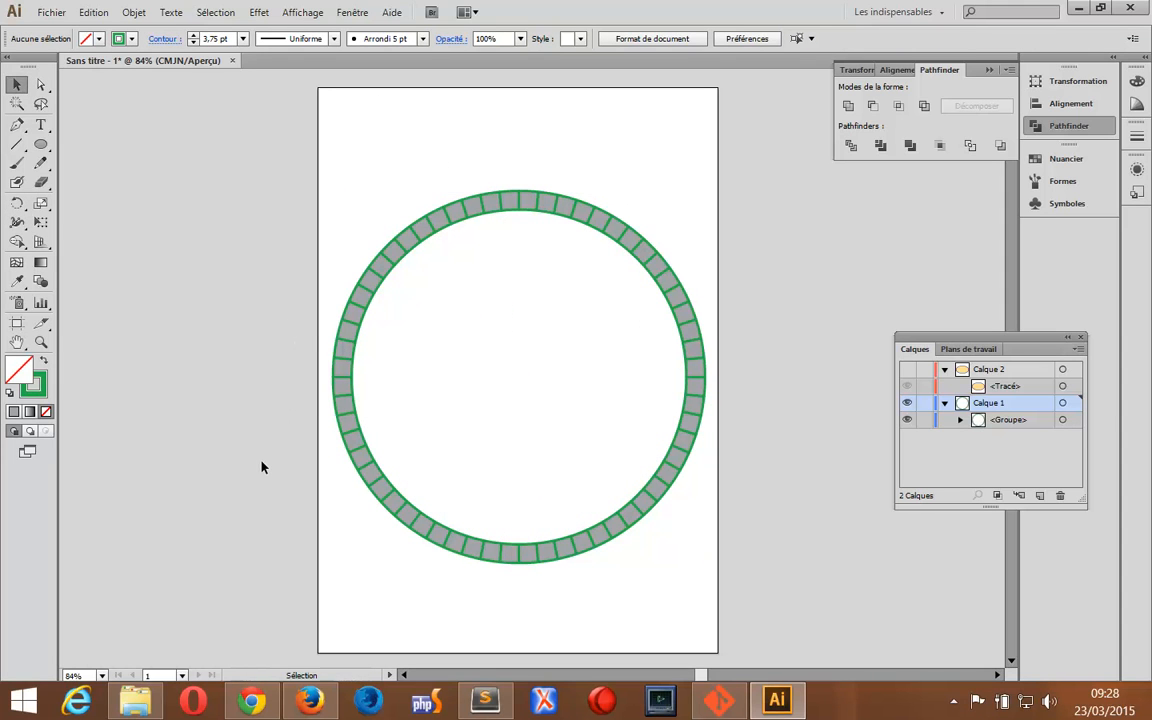
- Ungroup the divided ring so that its segments and inner wedges are separate paths
click(432, 382)
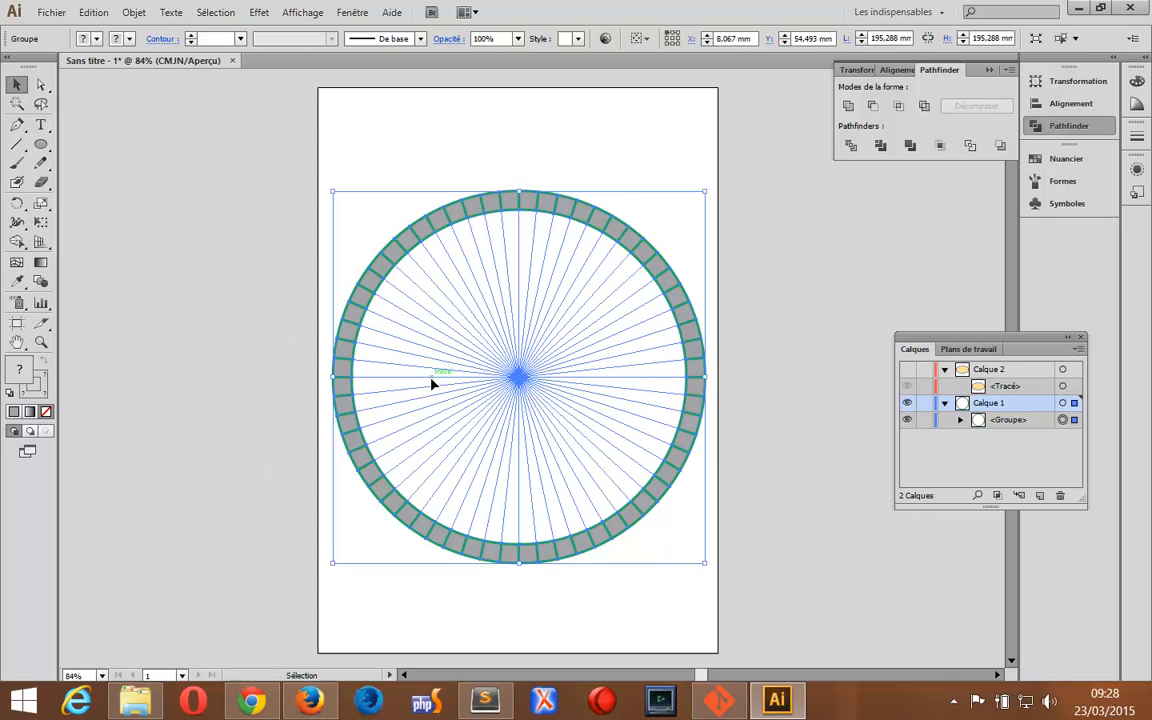
right_click(432, 383)
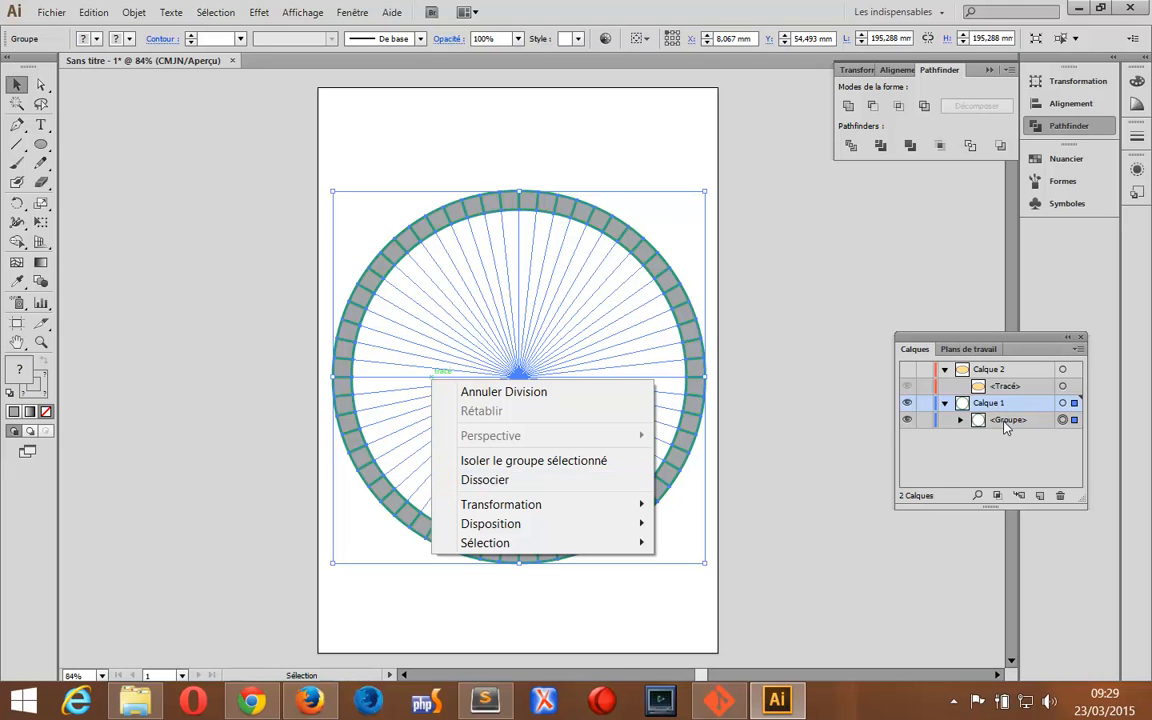
click(500, 479)
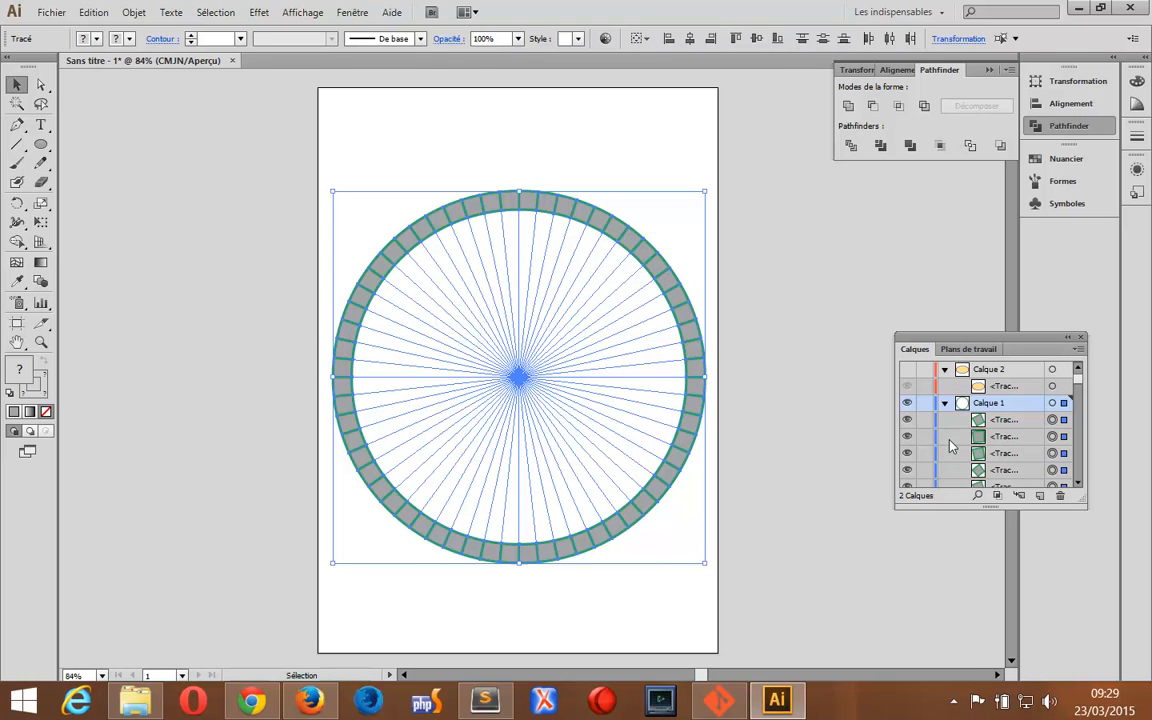
click(172, 327)
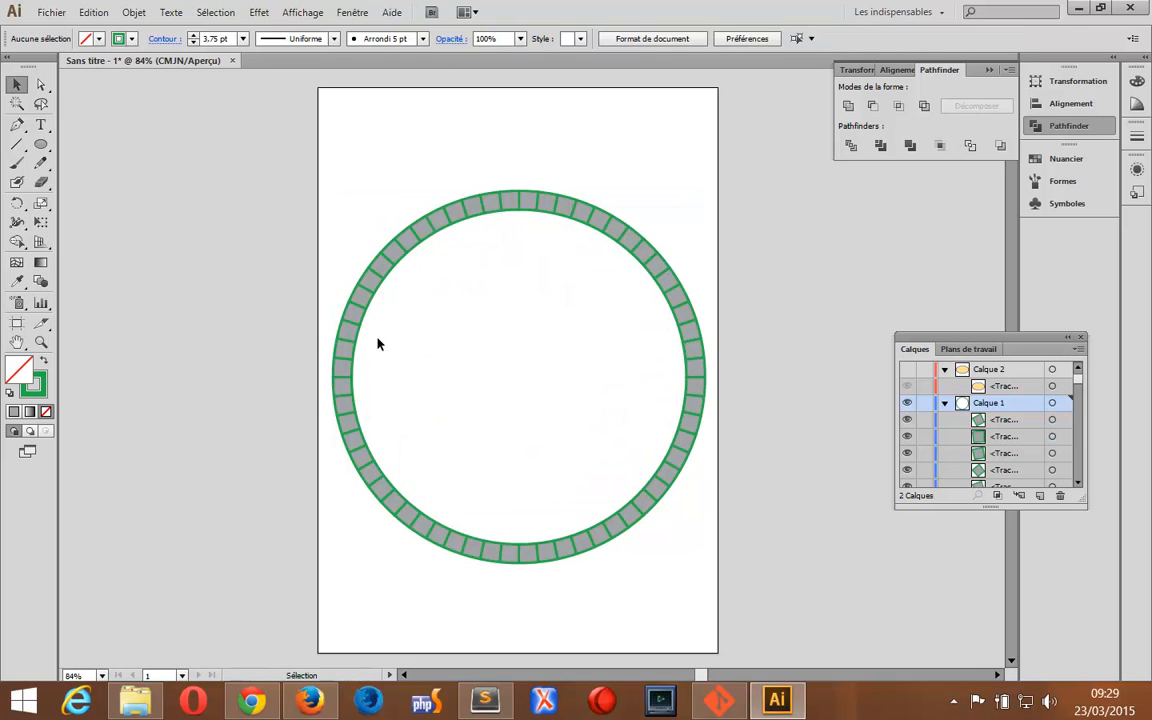
- Select all the invisible wedge paths inside the ring, without fill or stroke, and delete them
click(403, 358)
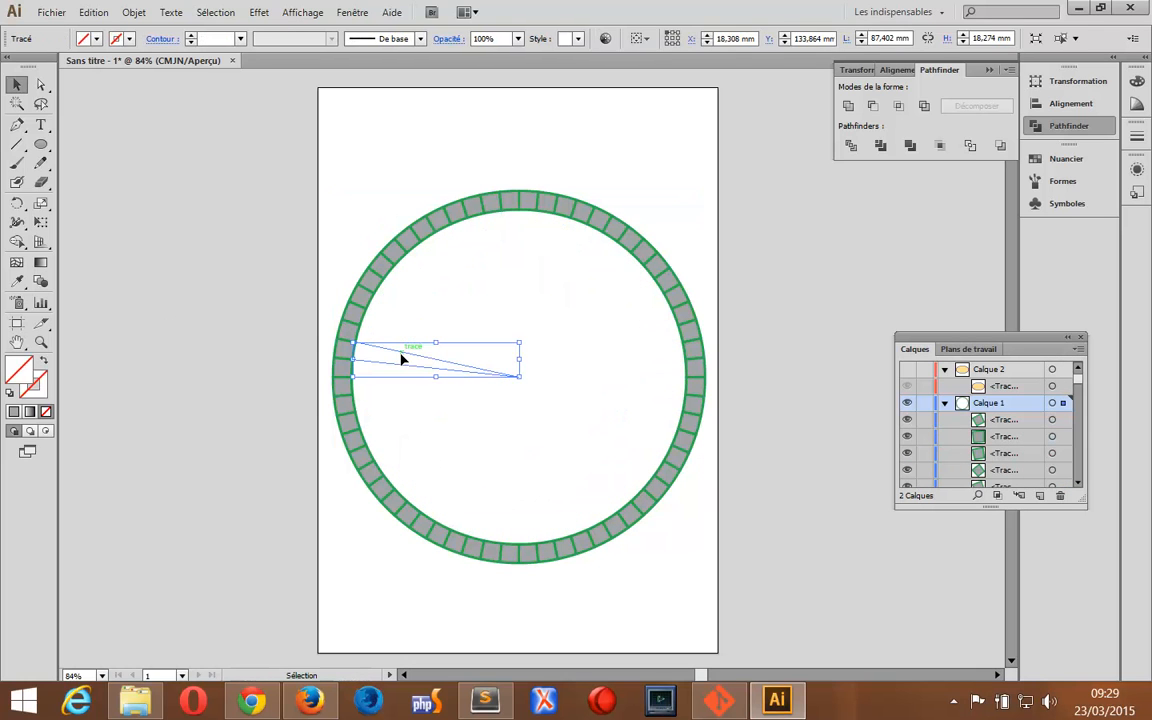
click(409, 356)
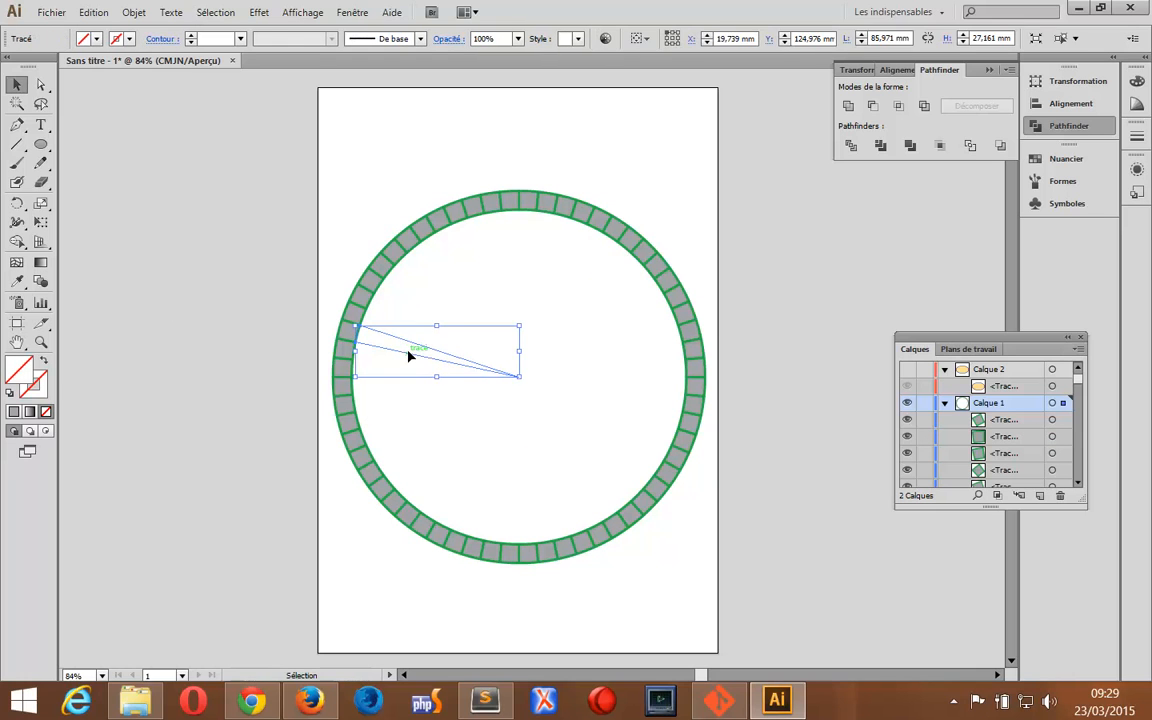
key(Delete)
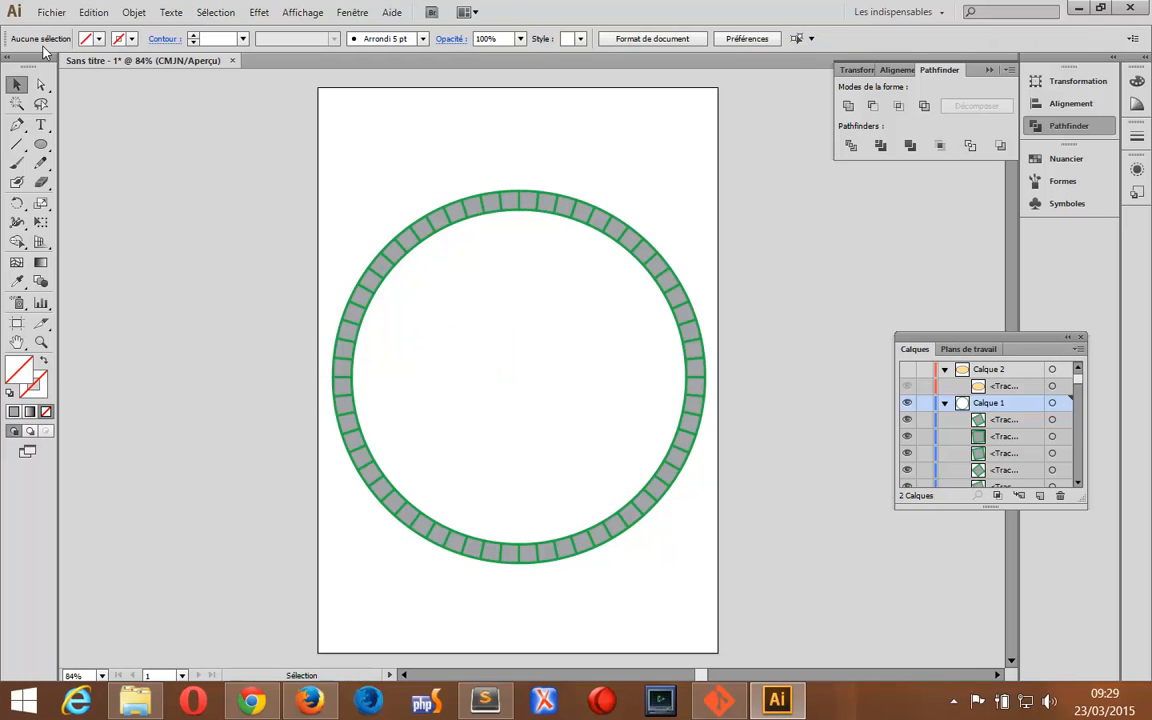
drag(404, 357, 620, 427)
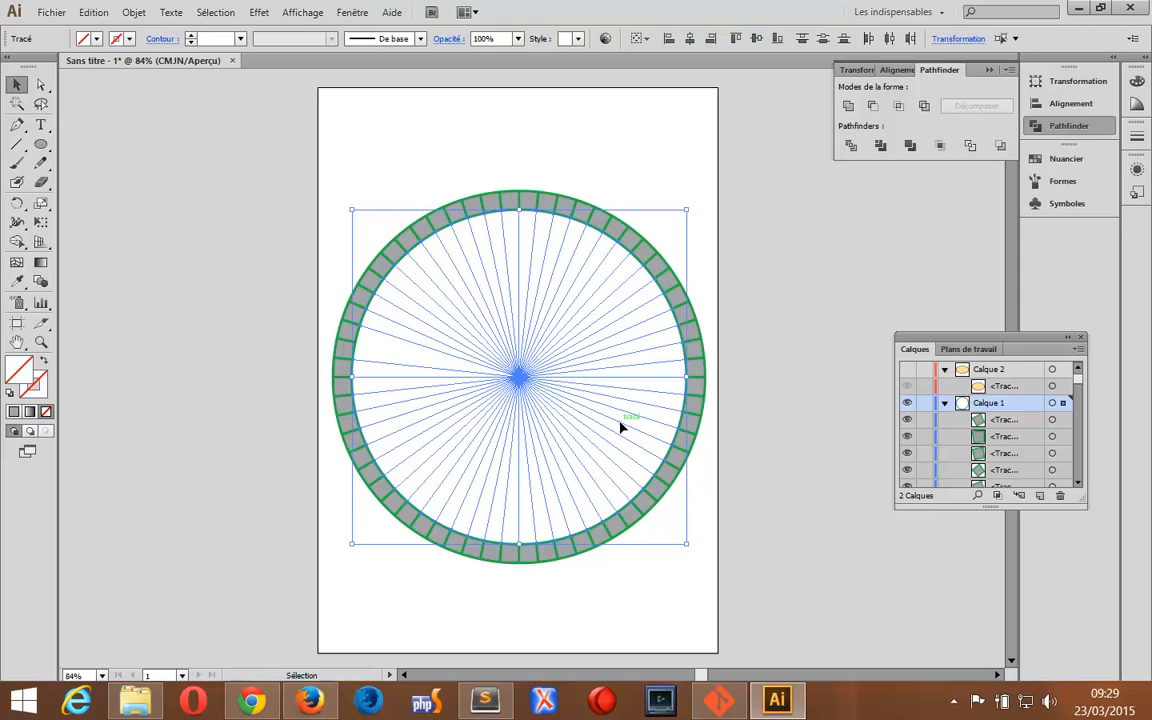
key(Delete)
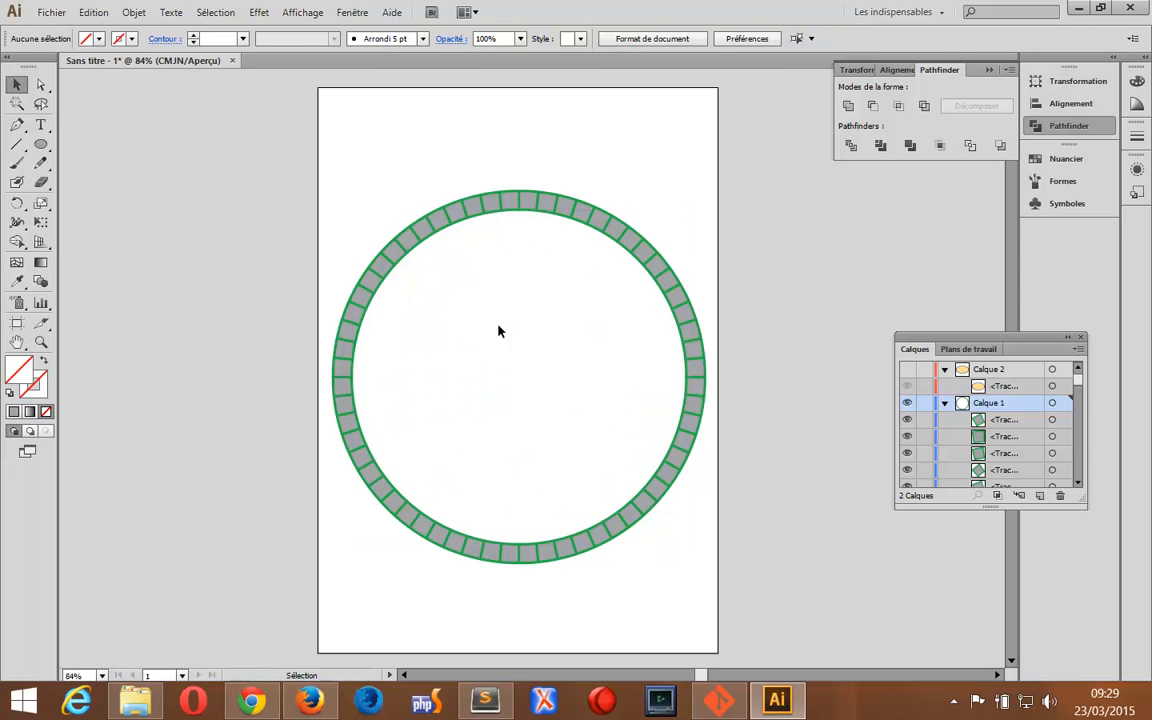
- Delete every other segment along the left side of the ring to leave separate, evenly spaced blocks
click(410, 245)
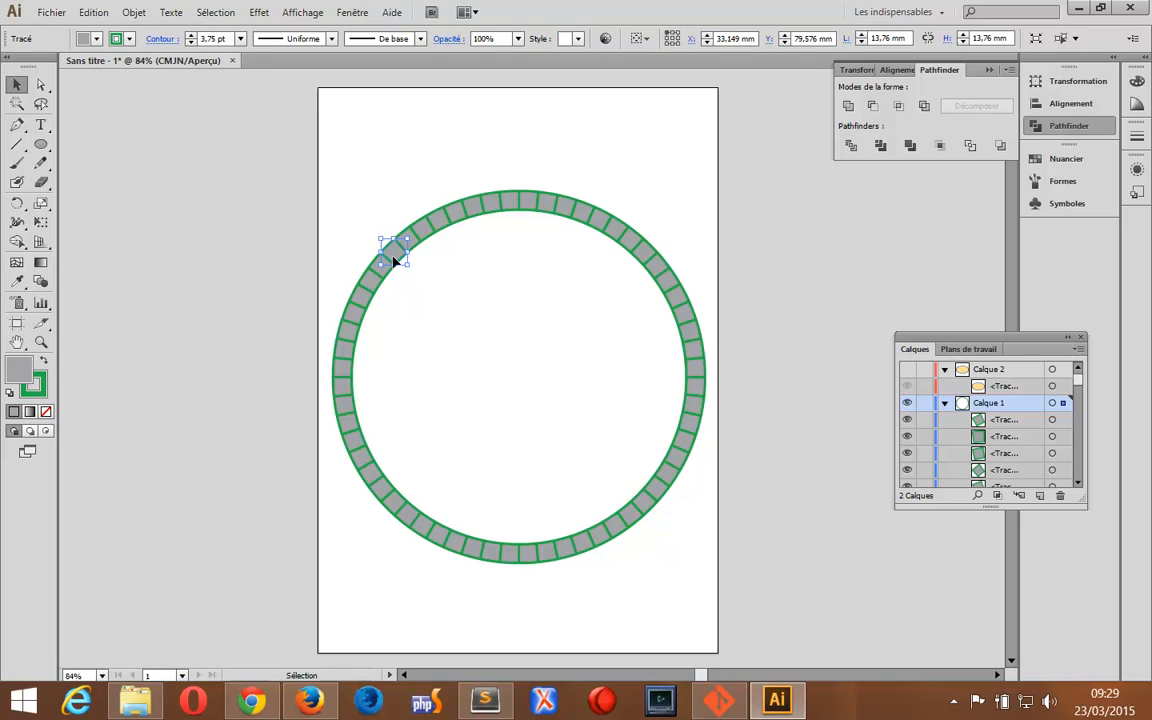
key(Delete)
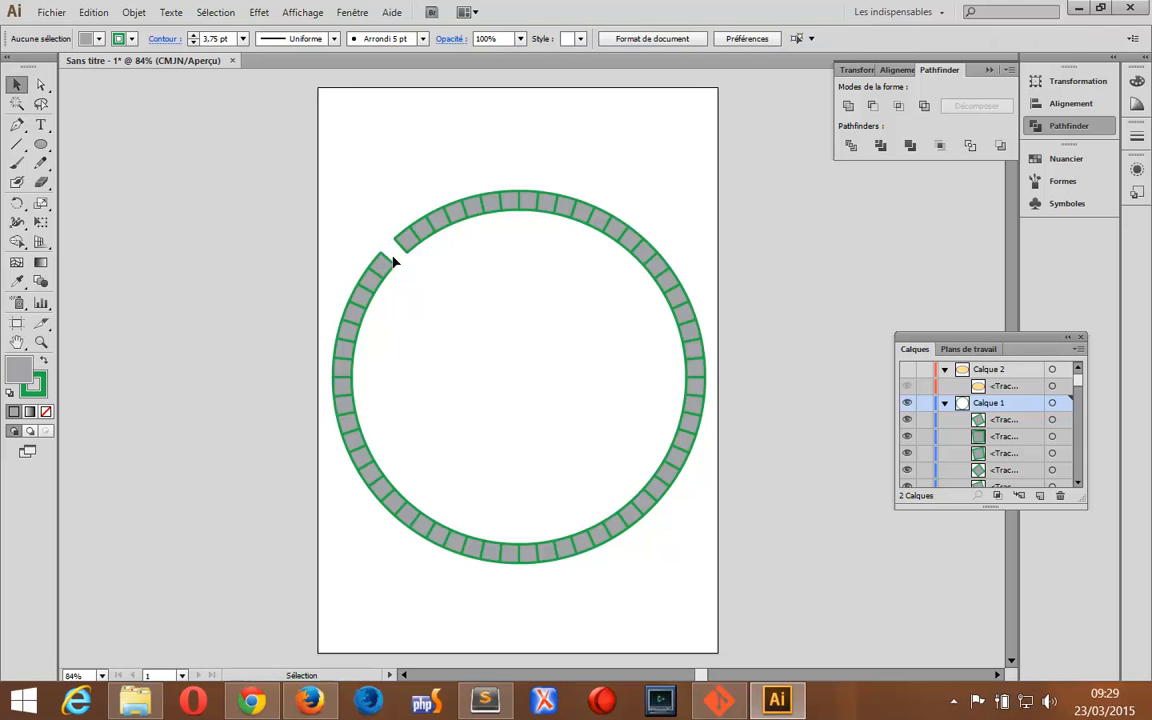
click(373, 283)
key(Delete)
click(357, 315)
key(Delete)
click(347, 352)
key(Delete)
click(344, 389)
key(Delete)
click(345, 423)
key(Delete)
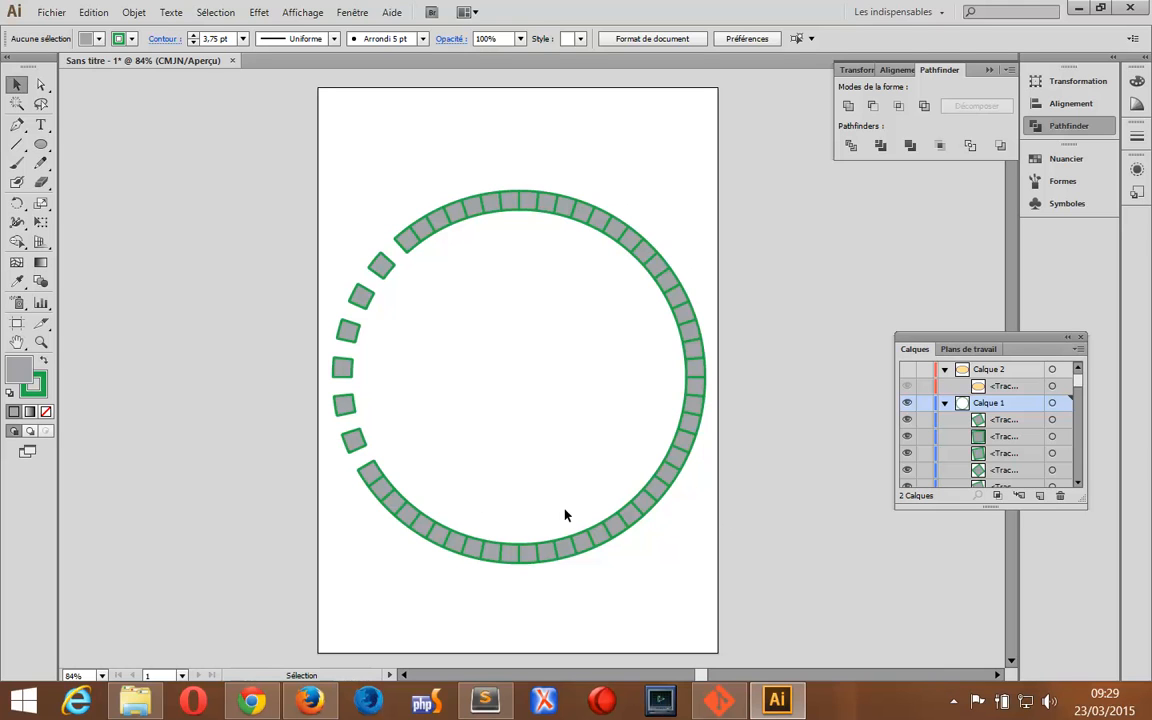
click(383, 492)
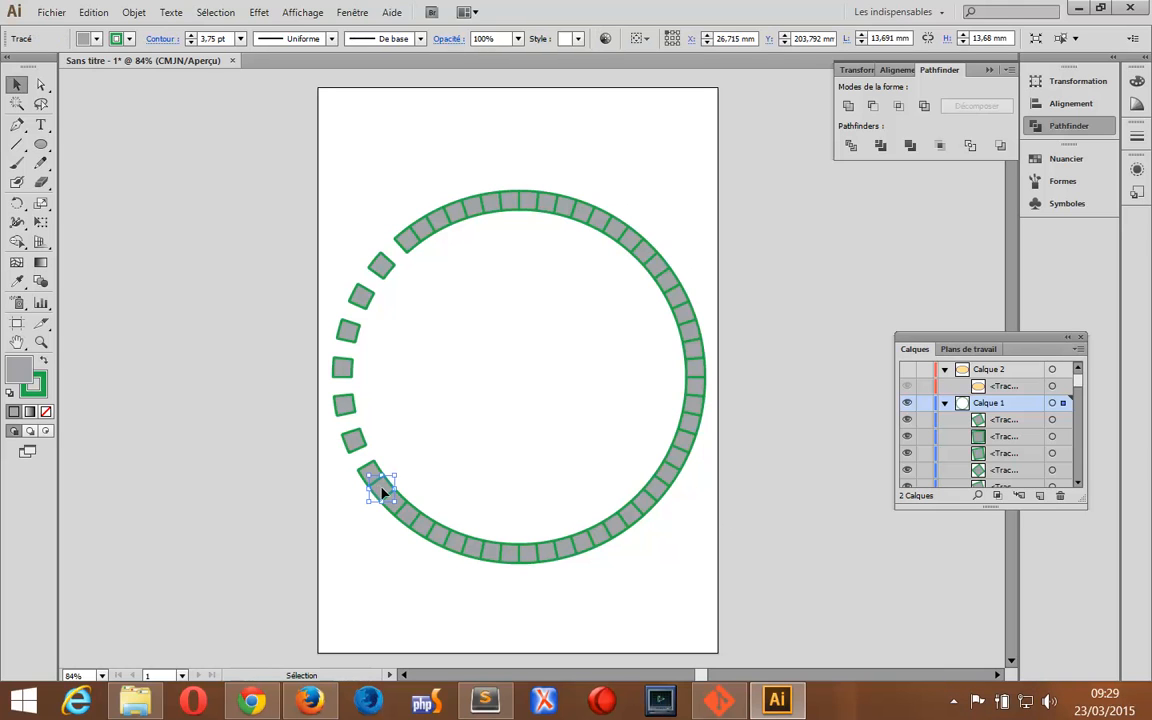
key(Delete)
click(407, 515)
key(Delete)
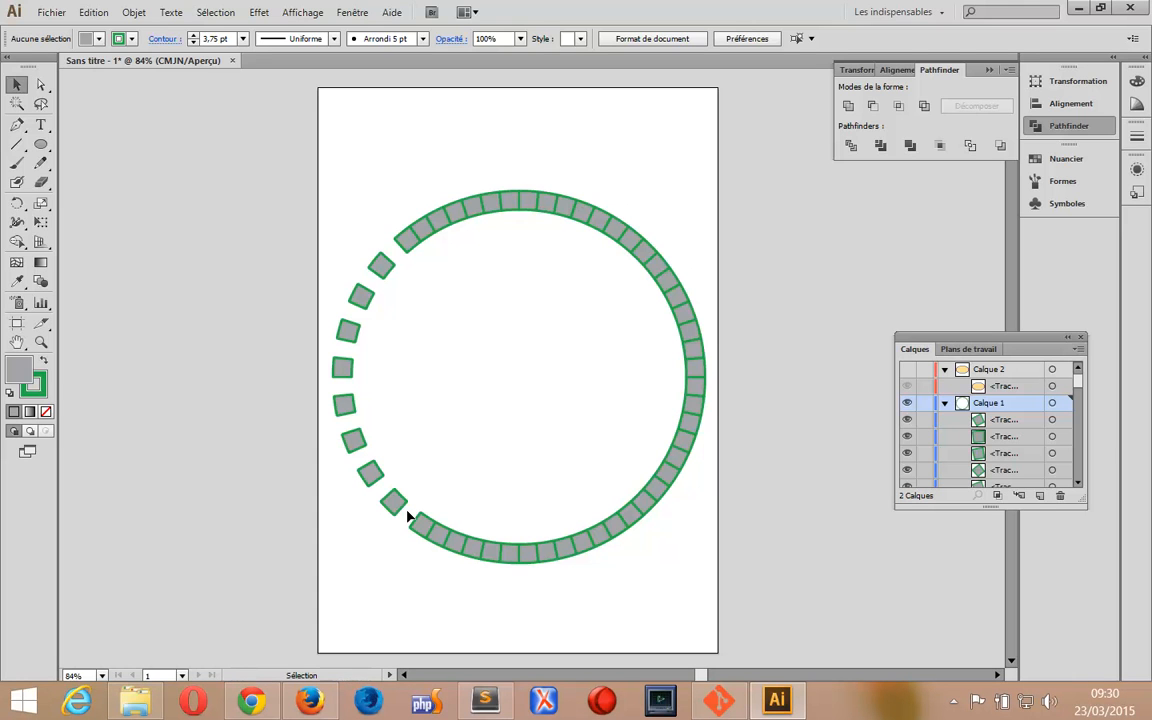
- Delete the whole ring and draw a rounded rectangle about 57 mm by 55 mm in the upper part of the page
key(ctrl+a)
key(Delete)
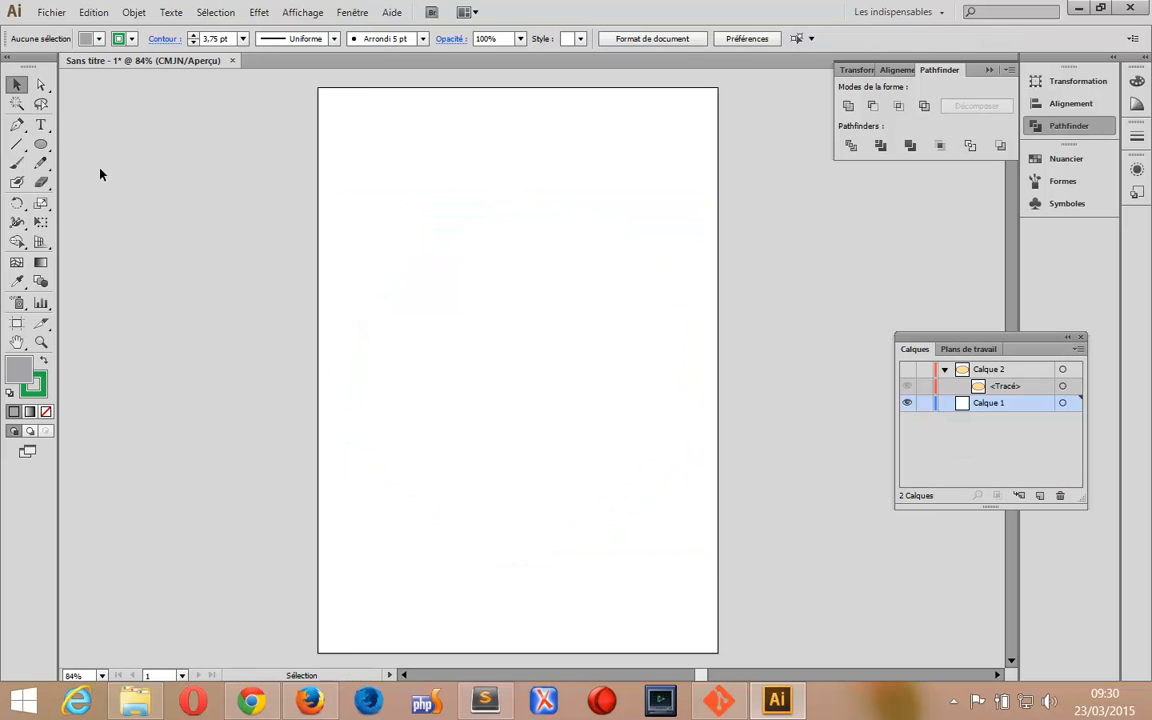
click(40, 143)
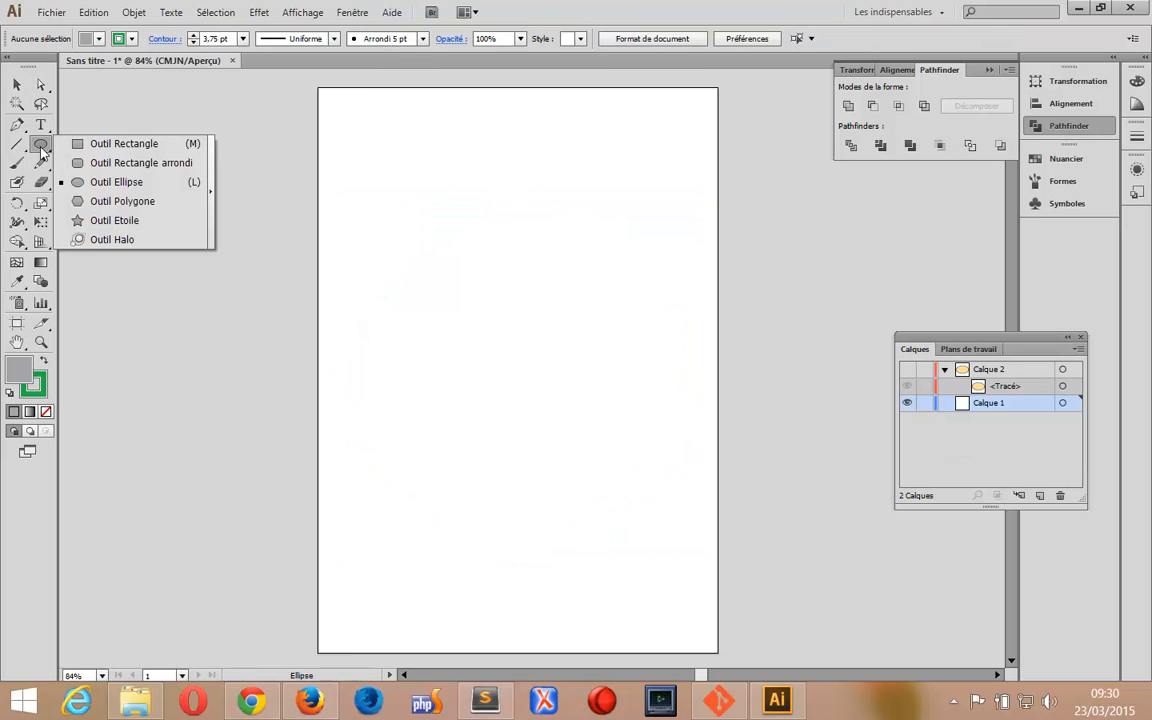
click(93, 161)
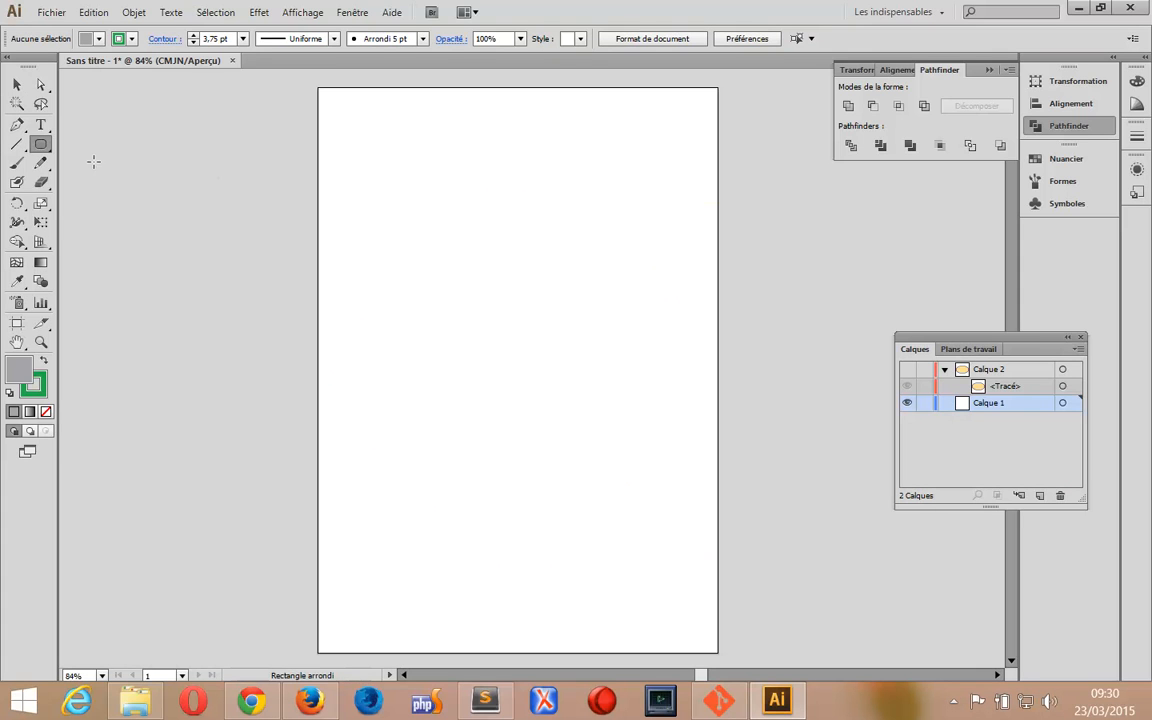
drag(409, 191, 518, 296)
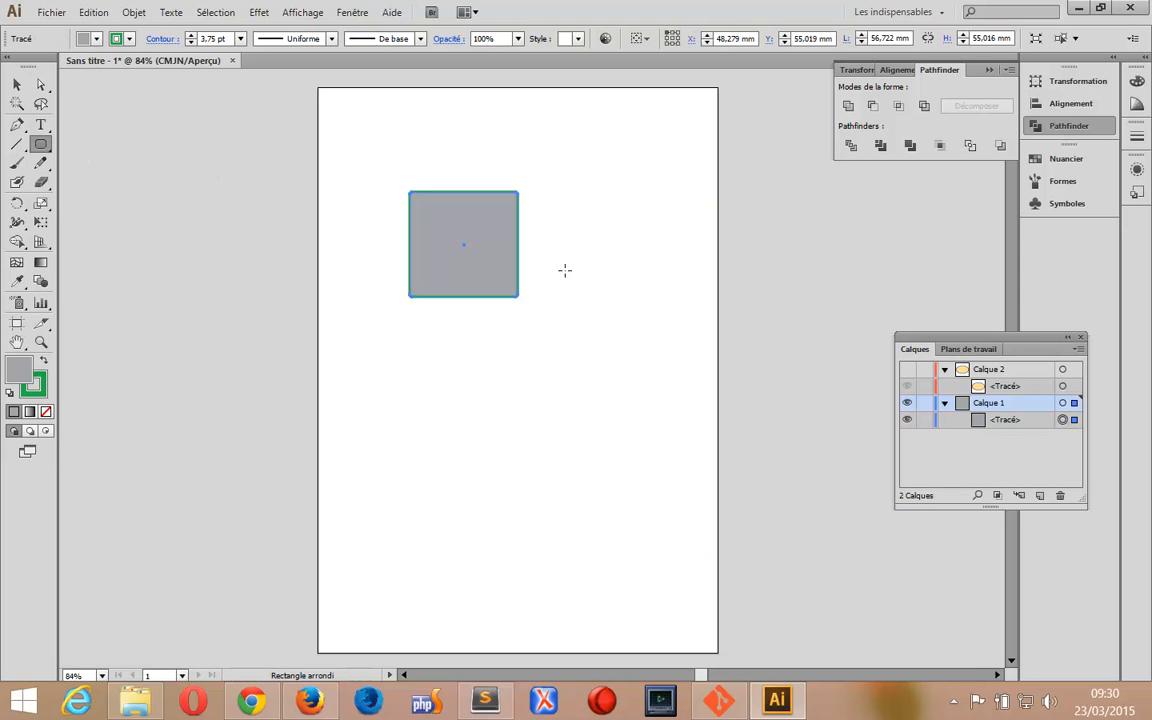
- Create a second rounded rectangle, 100 mm wide with a 10 mm corner radius, in the lower part of the page
click(501, 454)
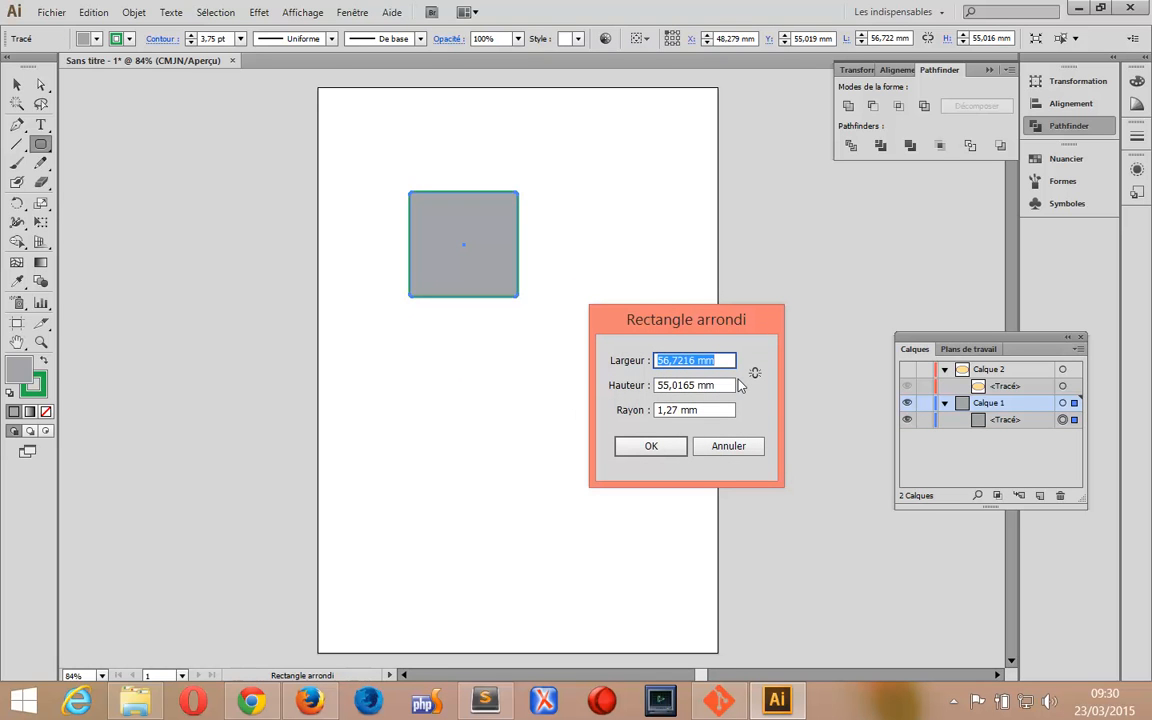
text(100)
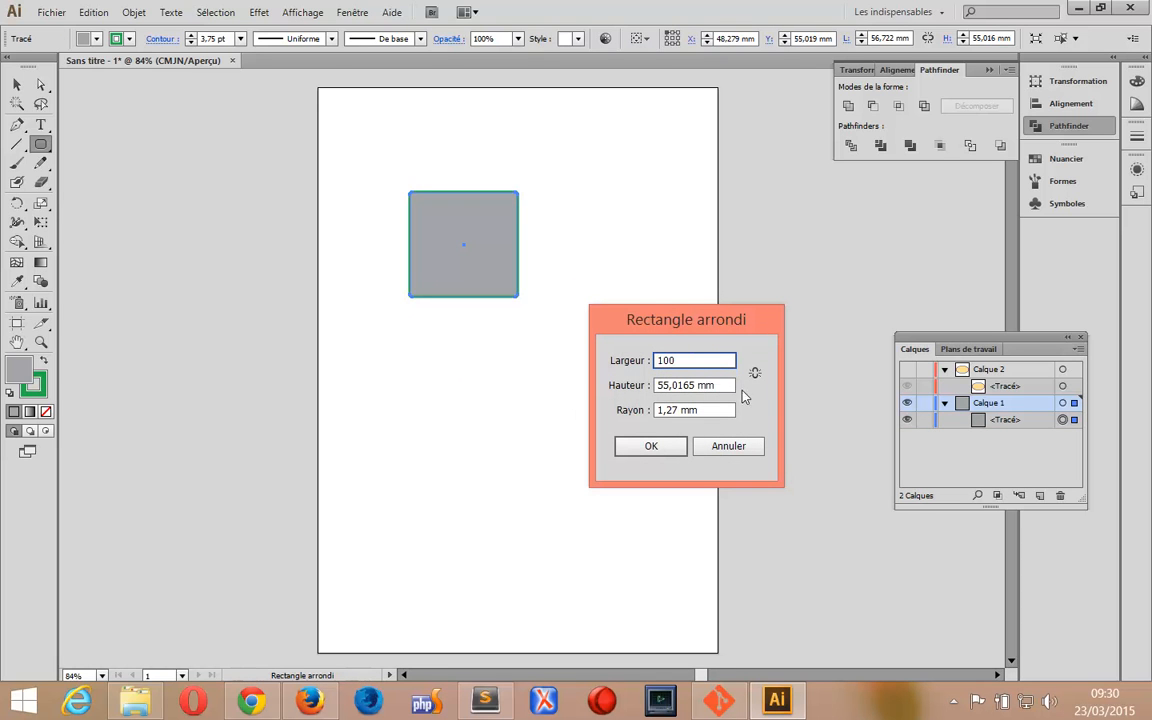
double_click(677, 409)
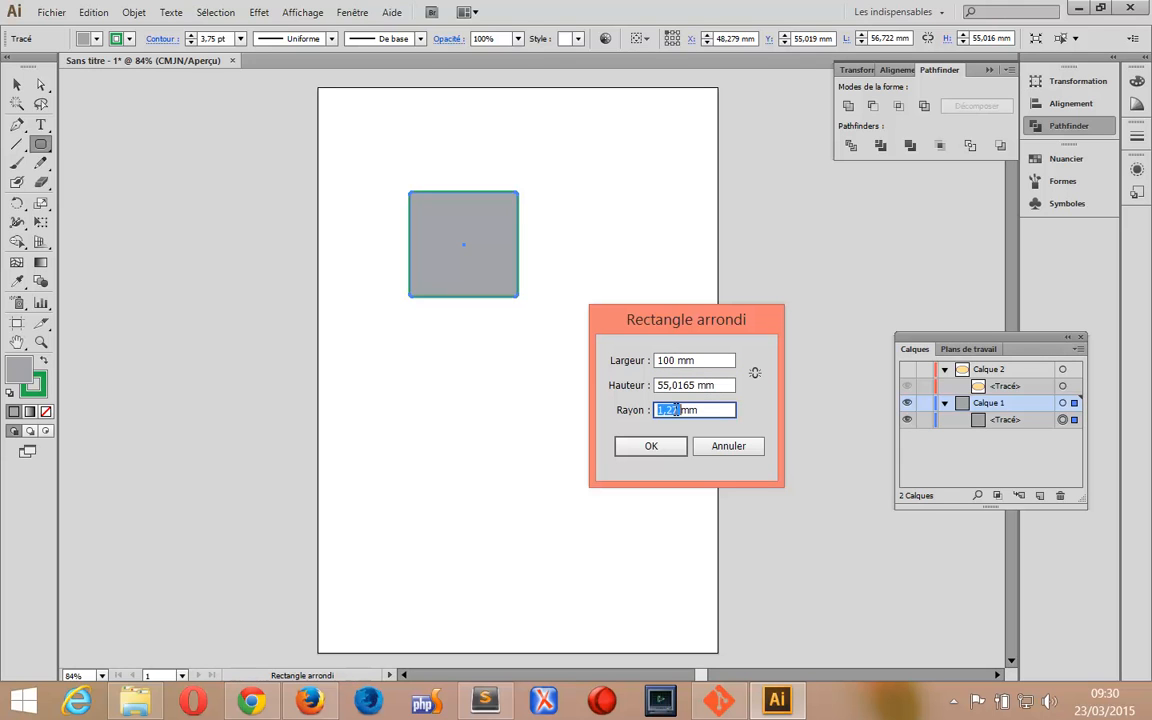
text(10)
click(652, 447)
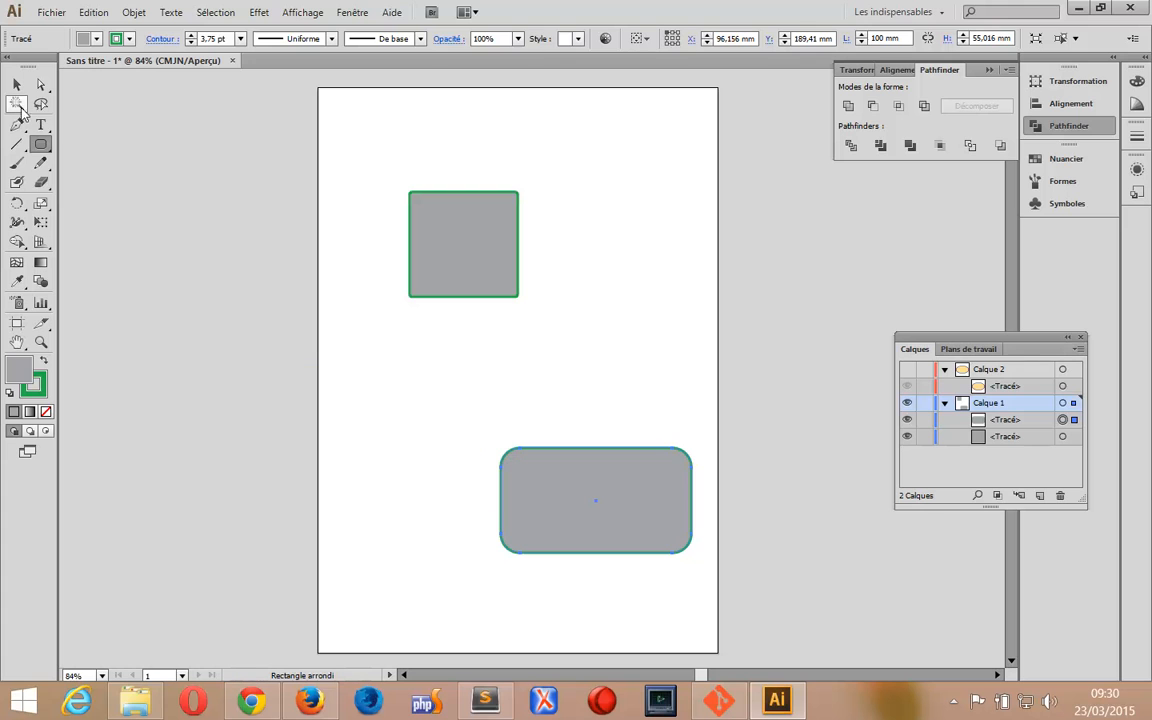
- Draw a tilted hexagon about 139 mm by 143 mm overlapping the upper rounded rectangle, and clear all shapes from the page
click(42, 146)
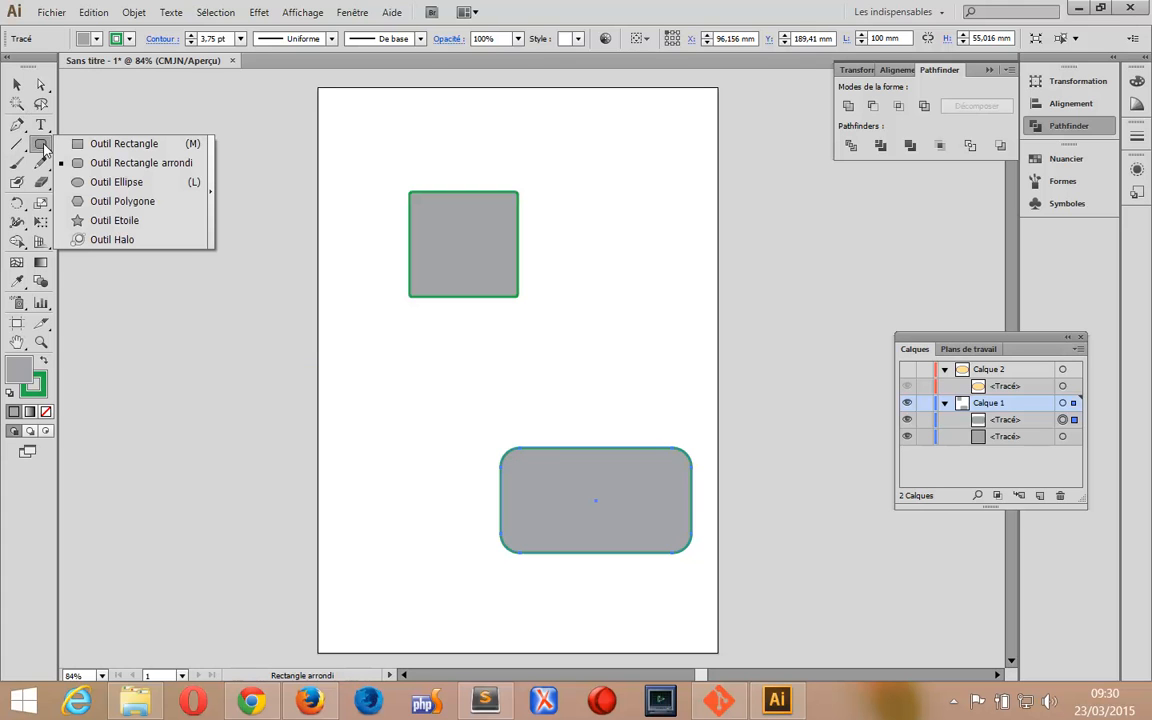
click(105, 201)
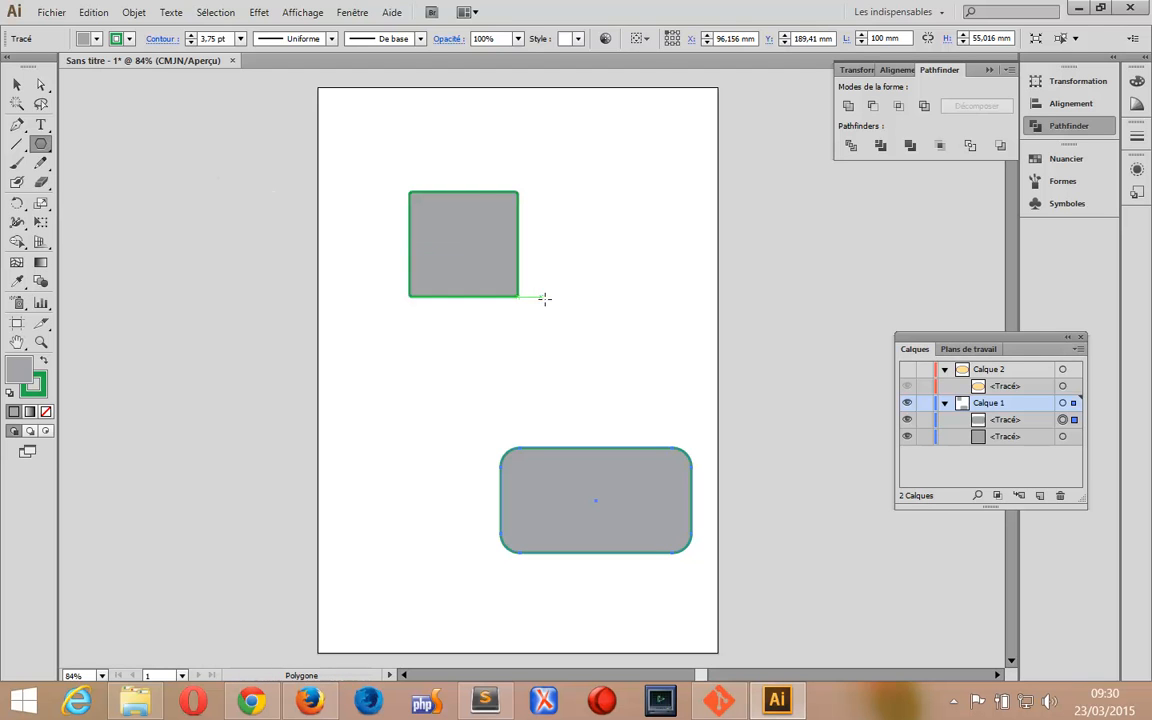
drag(596, 211, 700, 303)
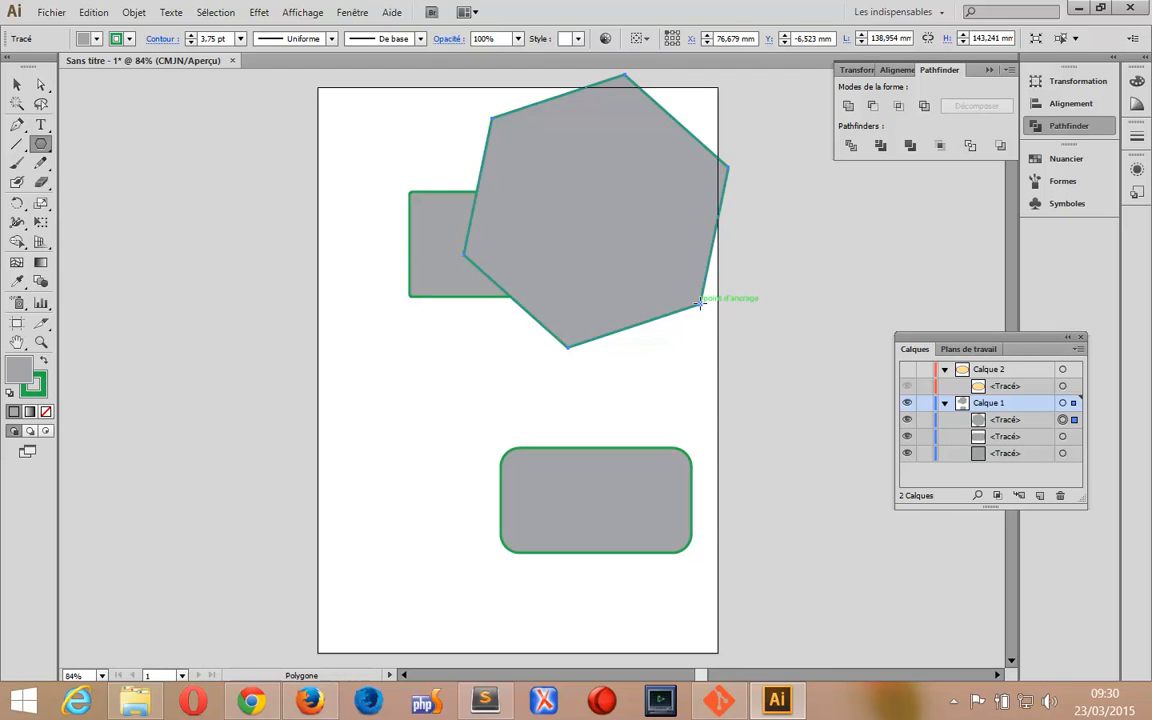
click(464, 375)
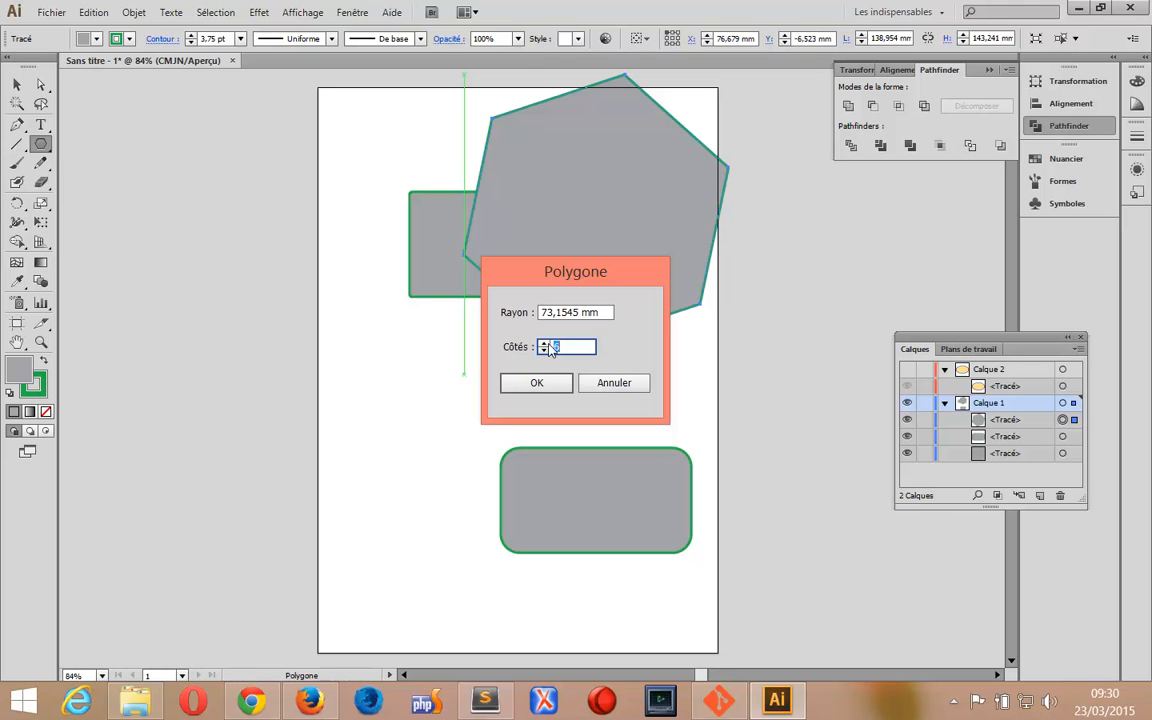
click(605, 381)
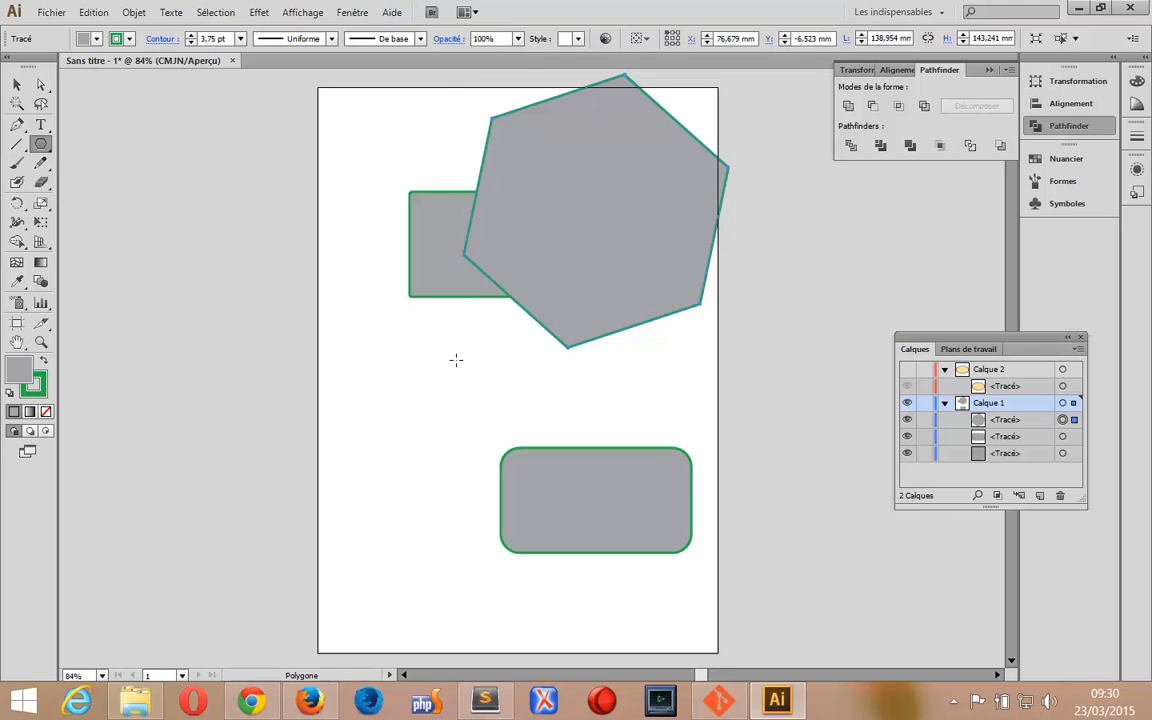
key(ctrl+a)
key(Delete)
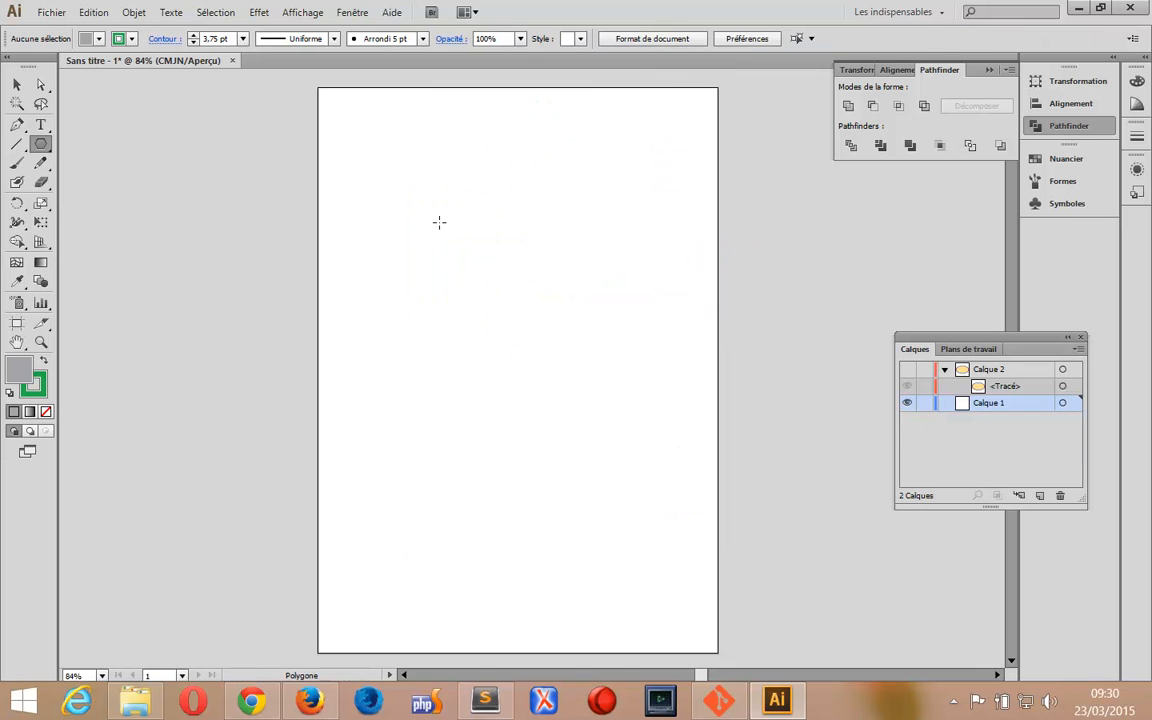
- Draw an upright pentagon about 127 mm by 121 mm, varying its number of sides while drawing, and delete it
drag(426, 214, 466, 272)
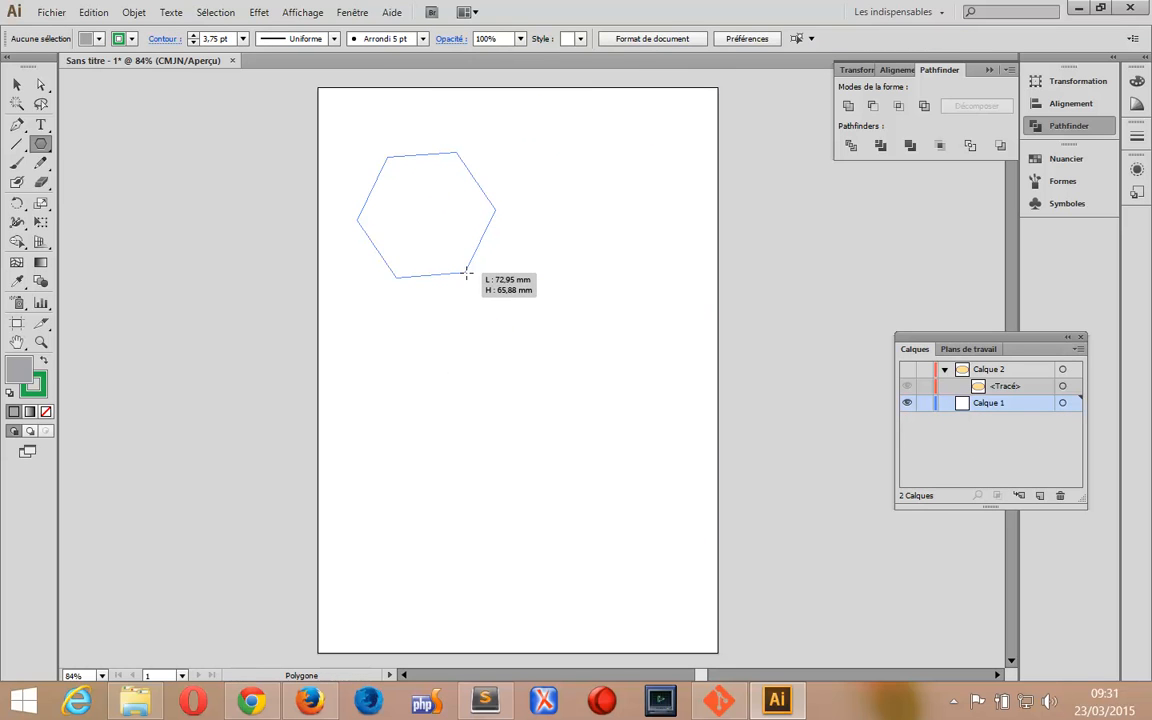
key(Down)
key(Down)
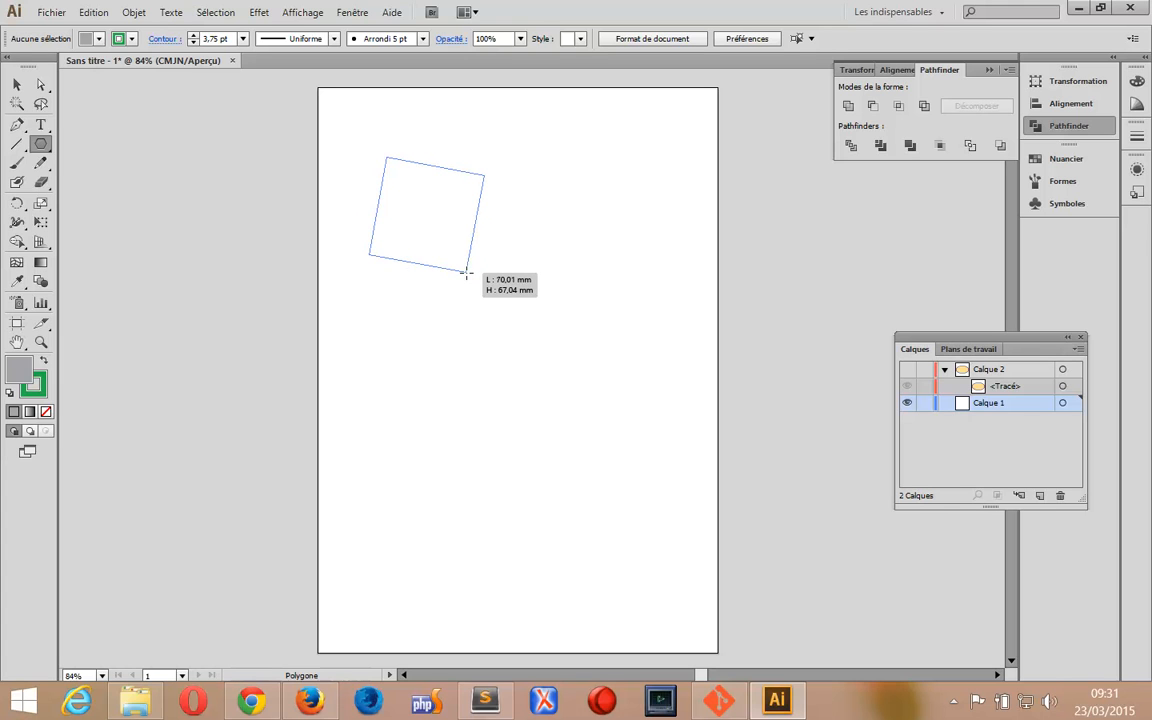
key(Down)
key(Up)
key(Up)
key(Up)
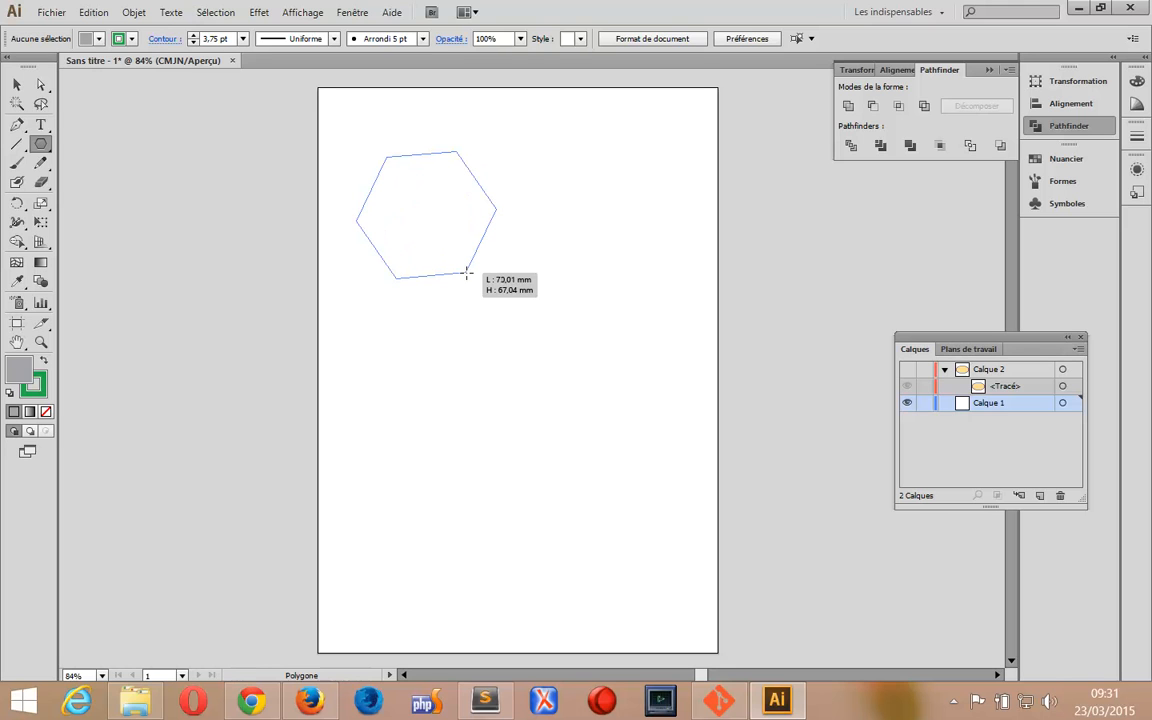
key(Up)
key(Up)
key(Up)
key(Down)
key(Down)
key(Down)
key(Down)
drag(466, 272, 546, 257)
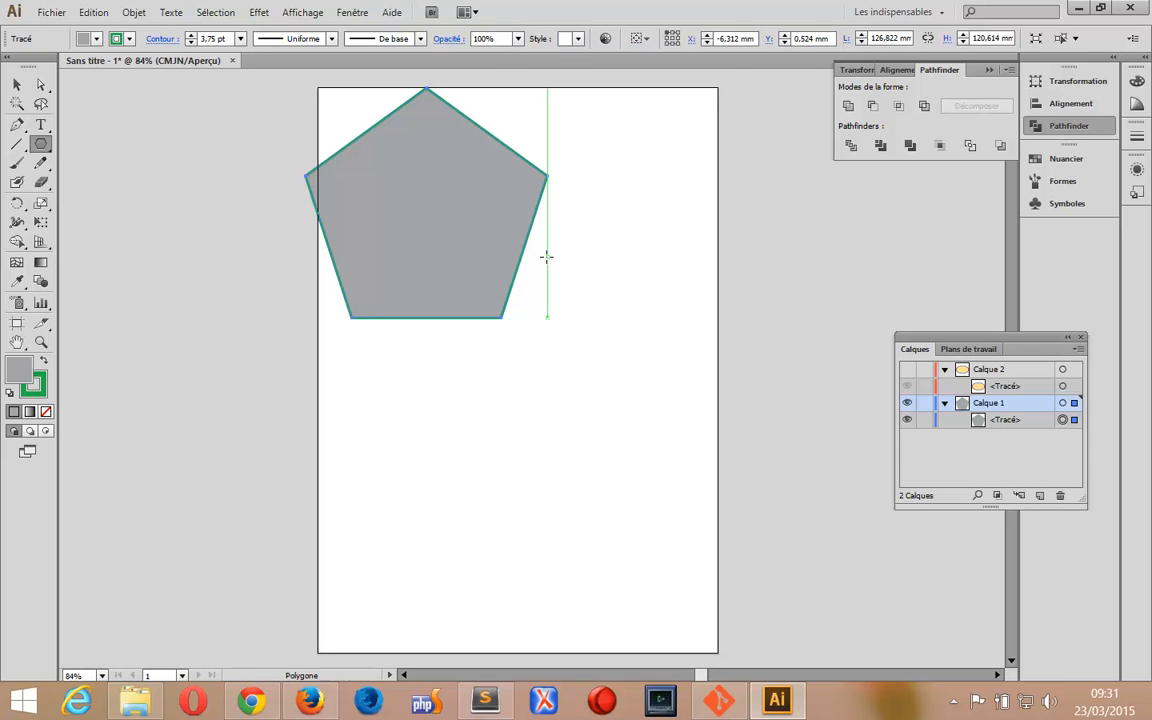
key(Delete)
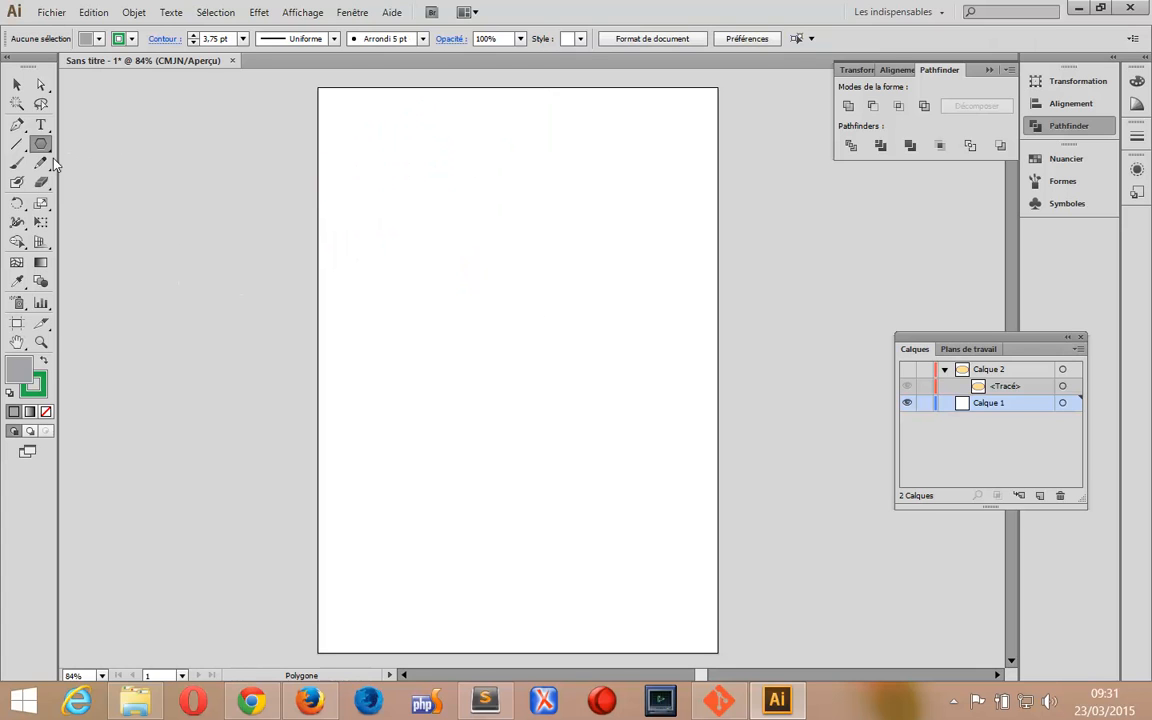
- Draw a spiral about 130 mm by 135 mm near the centre of the page with the Spiral tool
drag(43, 153, 66, 148)
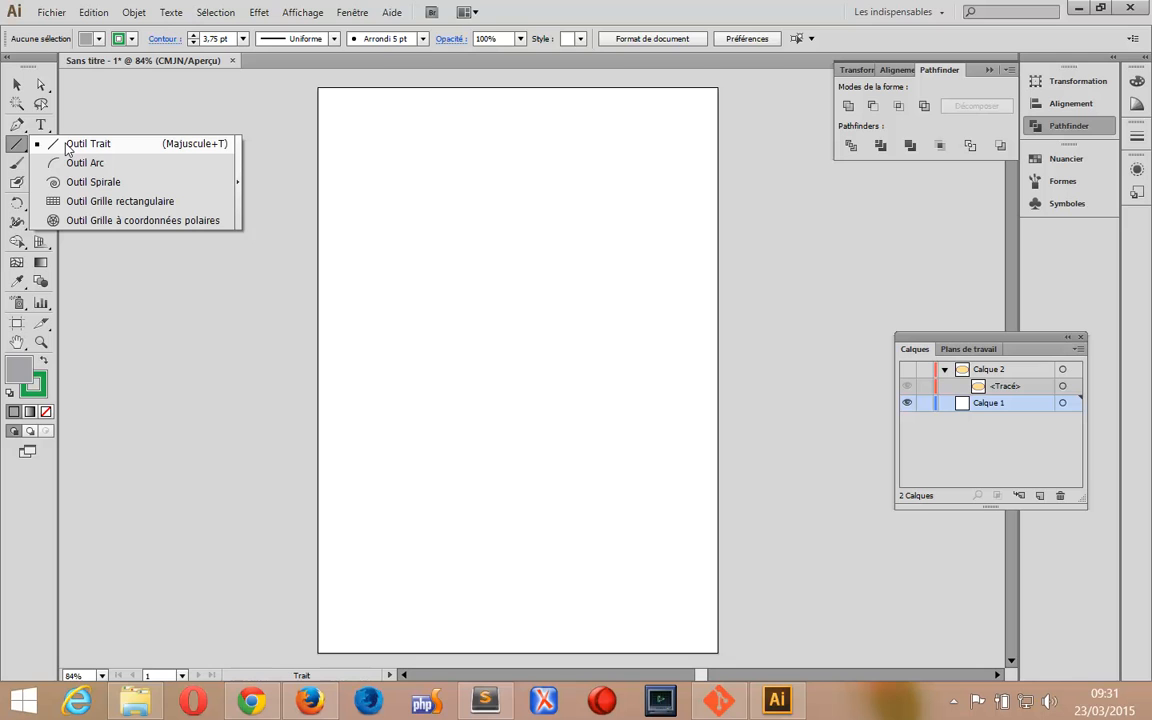
drag(66, 146, 76, 182)
drag(484, 319, 589, 205)
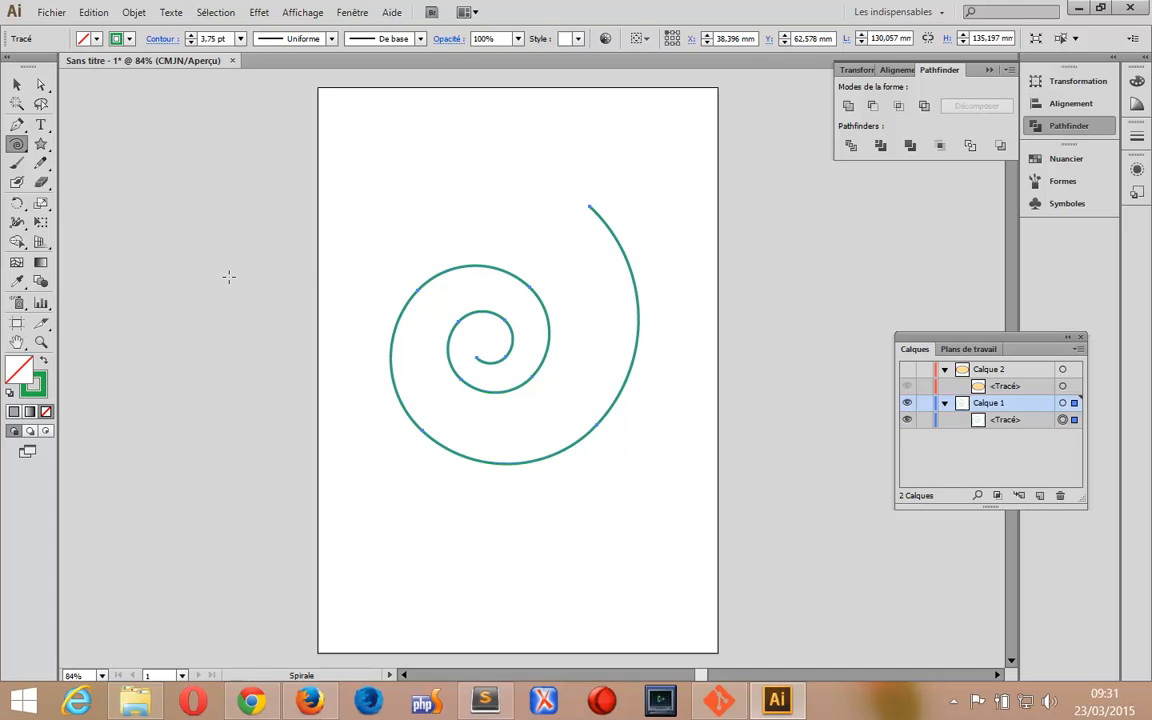
click(17, 203)
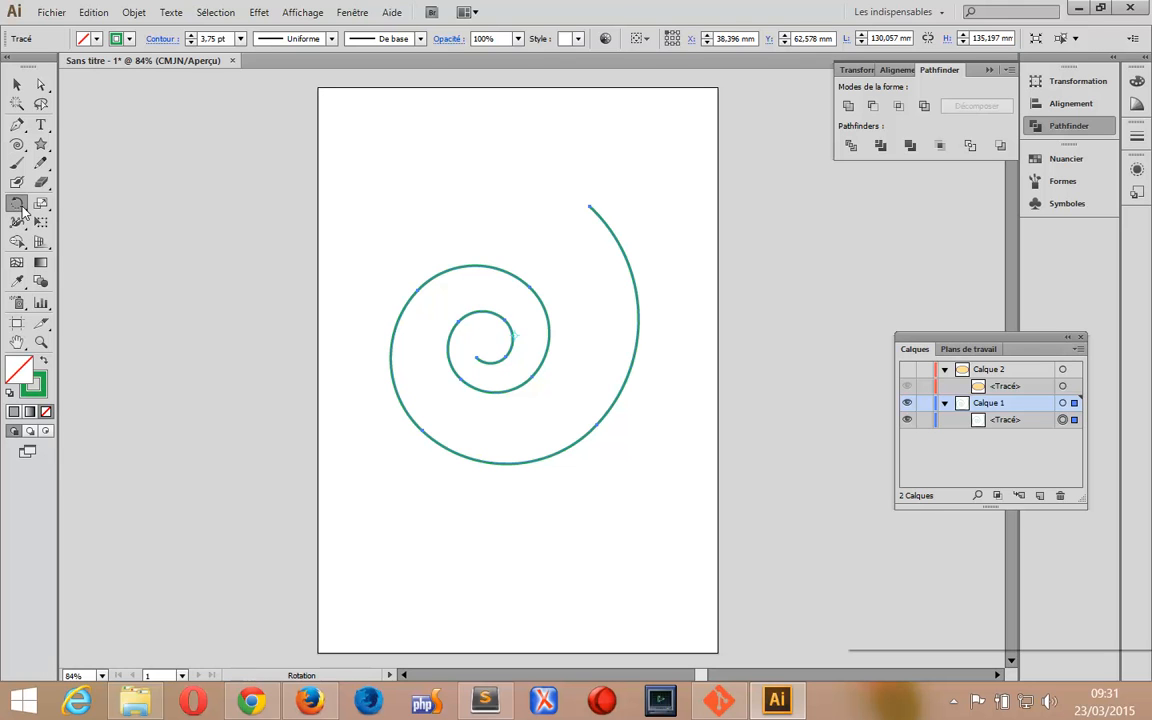
double_click(17, 203)
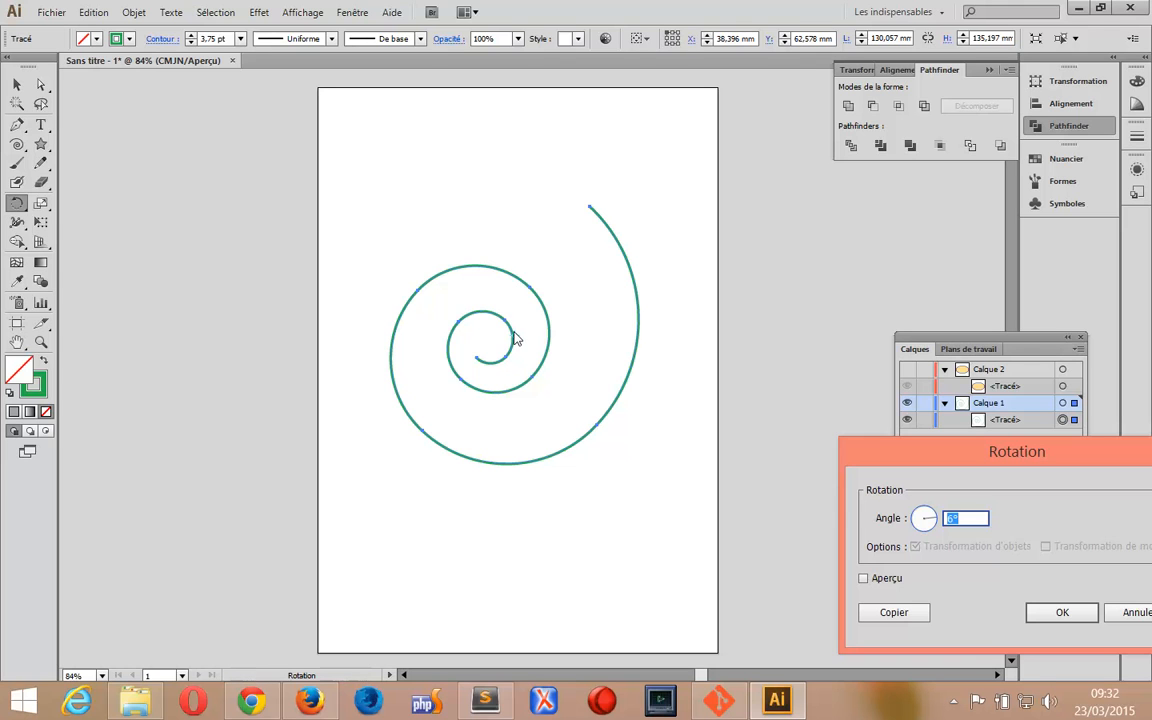
click(1132, 612)
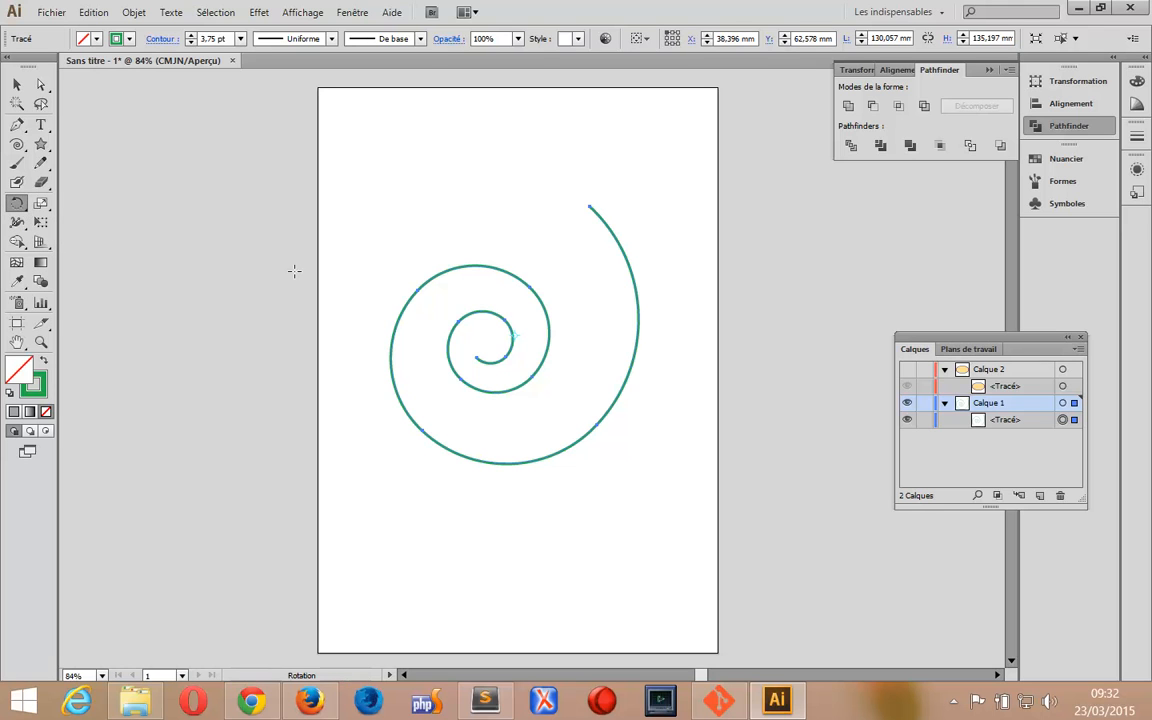
right_click(589, 207)
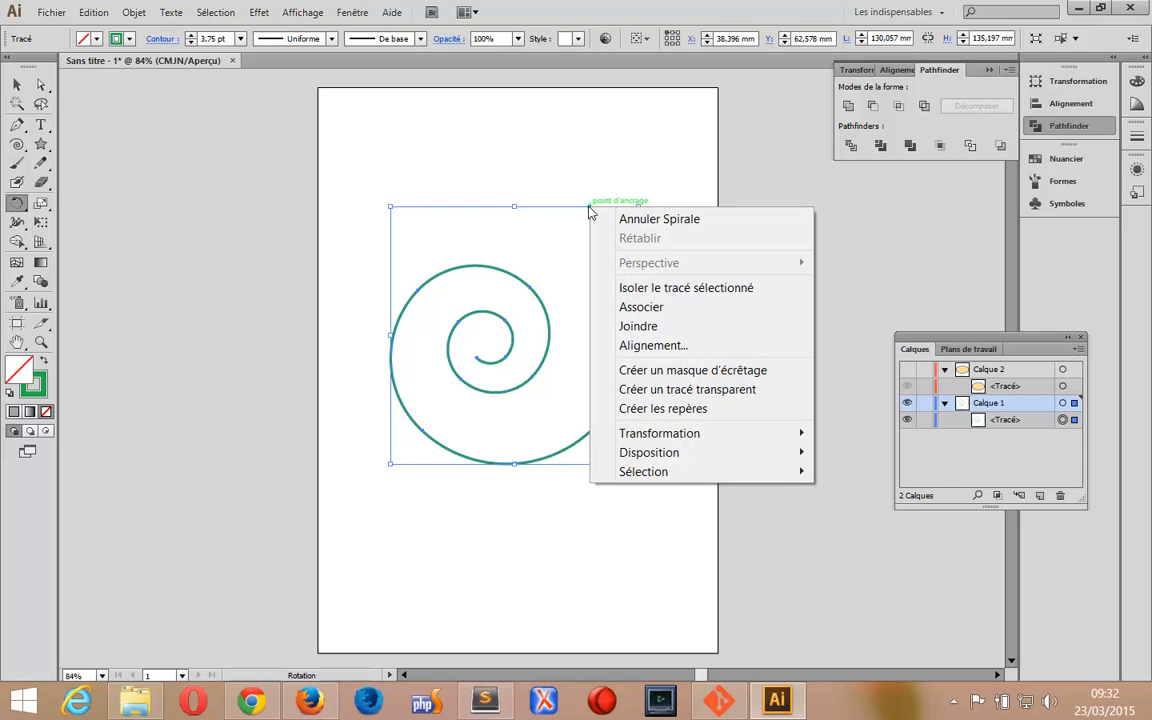
key(Escape)
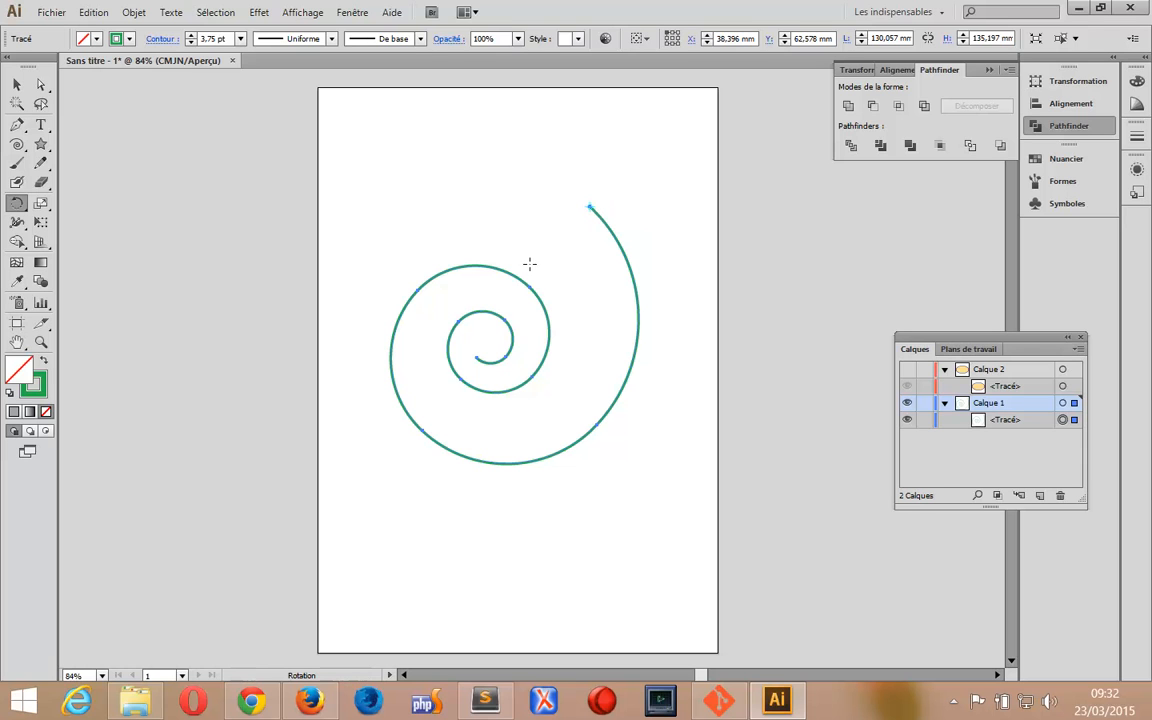
right_click(557, 229)
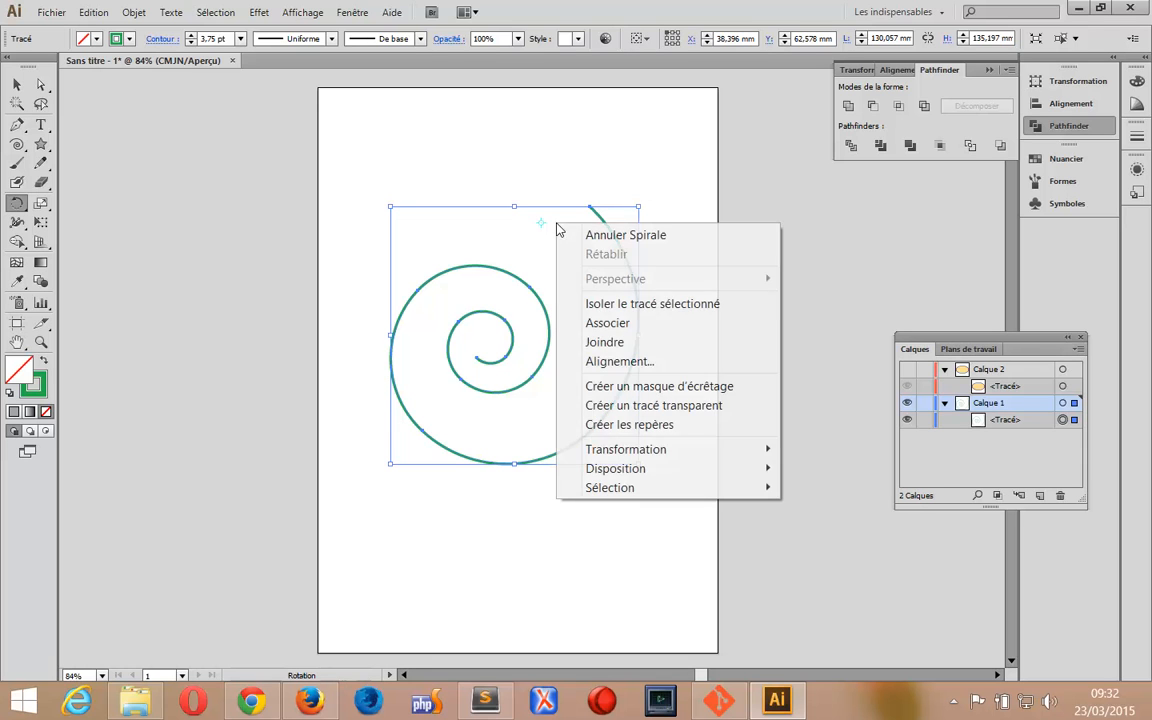
click(587, 183)
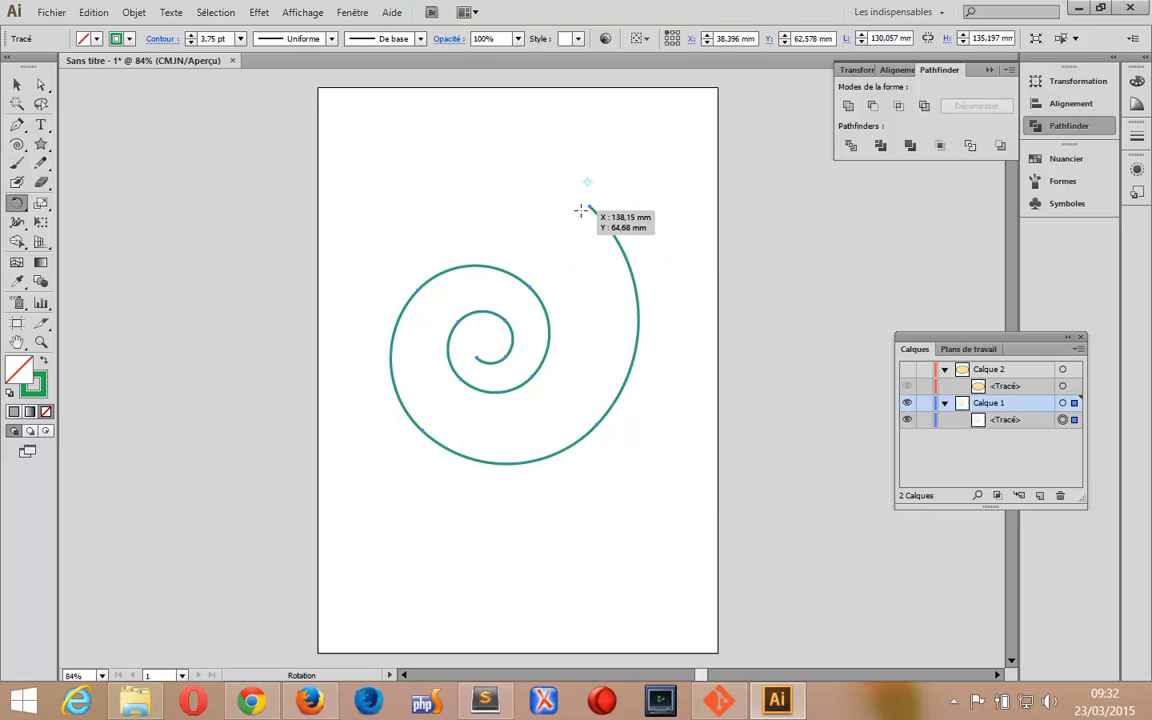
- Make a copy of the spiral rotated 30° about its outer end point
click(590, 206)
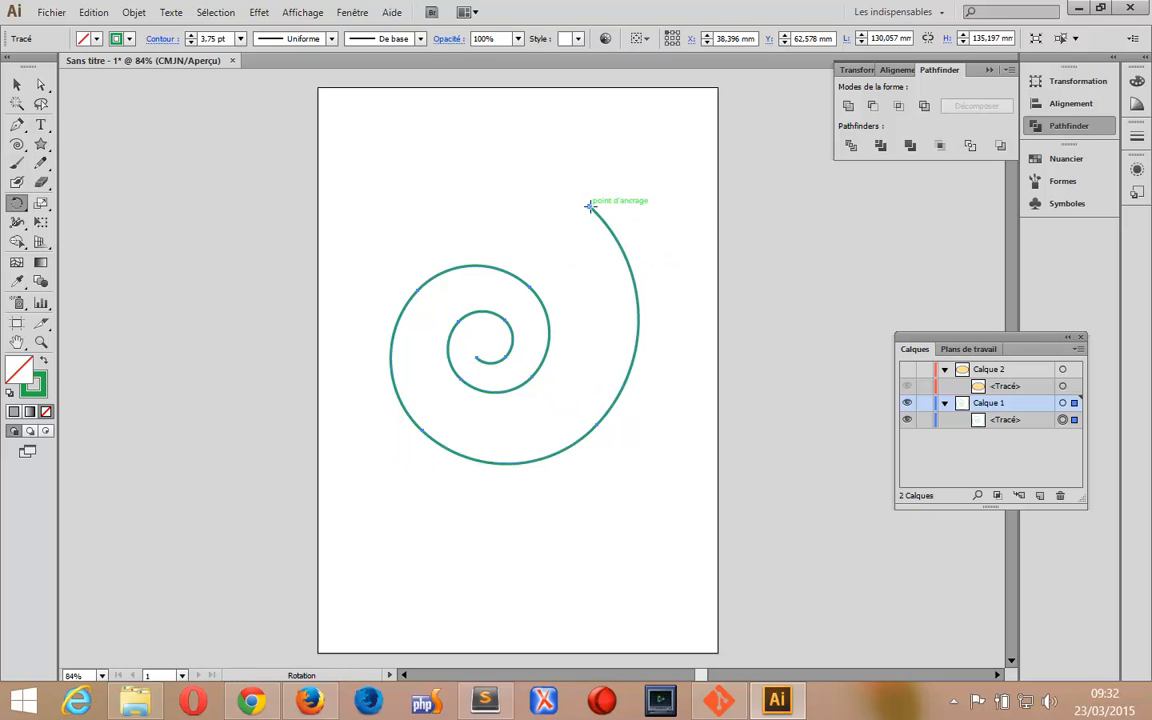
alt+click(590, 206)
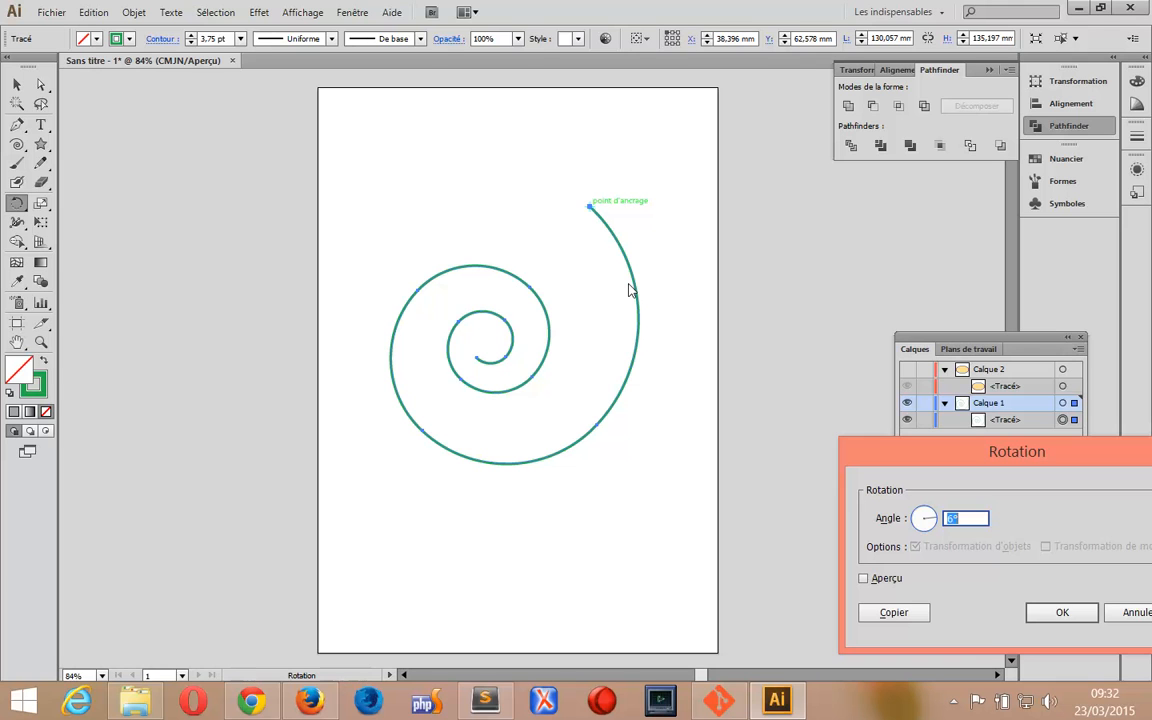
text(30)
click(883, 618)
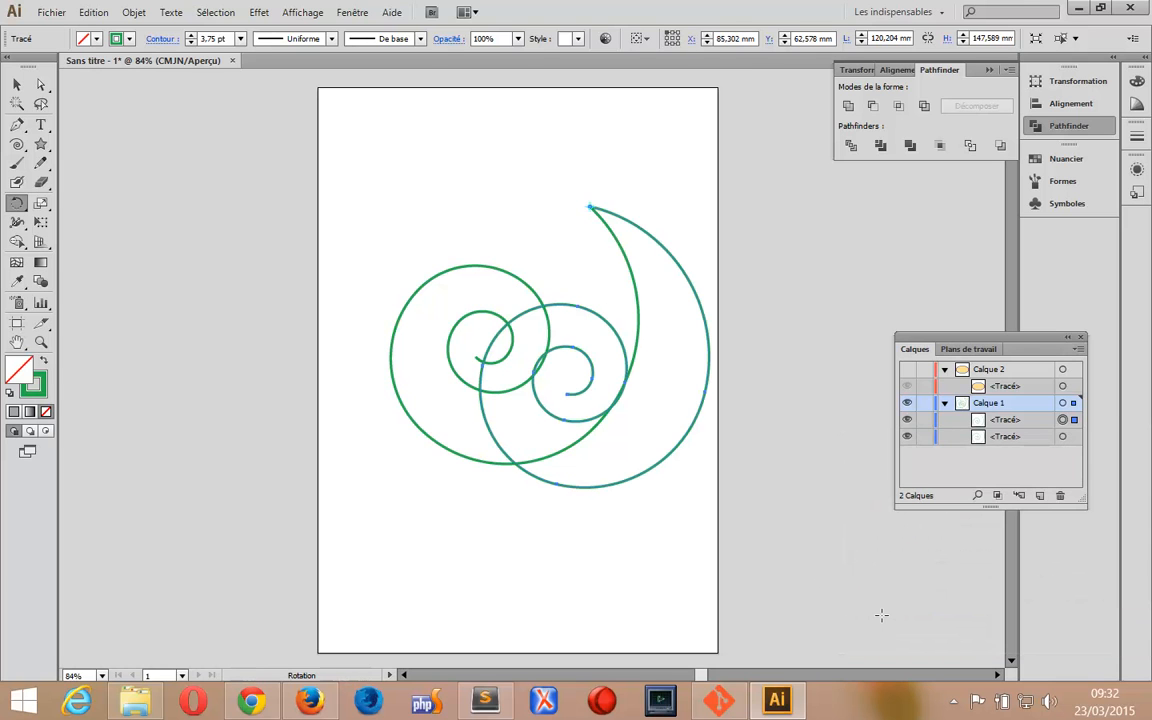
- Repeat the rotated copy until the spirals complete a full circle around the shared end point
key(ctrl+d)
key(ctrl+d)
key(ctrl+d)
key(ctrl+d)
key(ctrl+d)
key(ctrl+d)
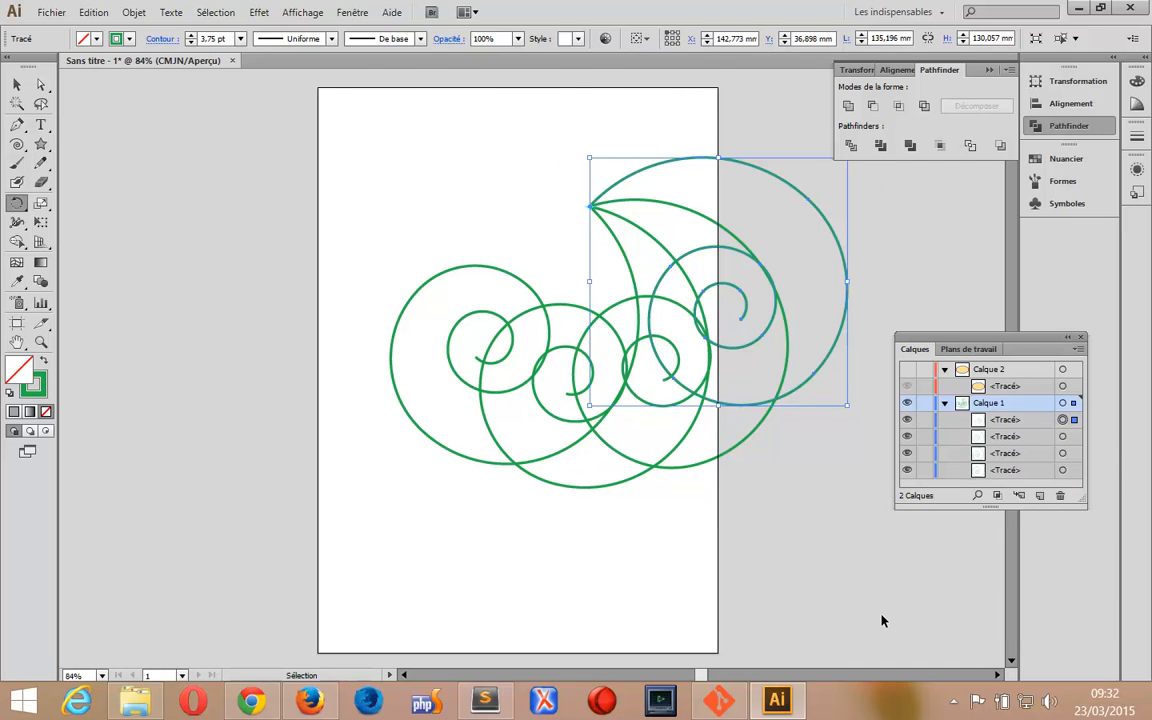
key(ctrl+d)
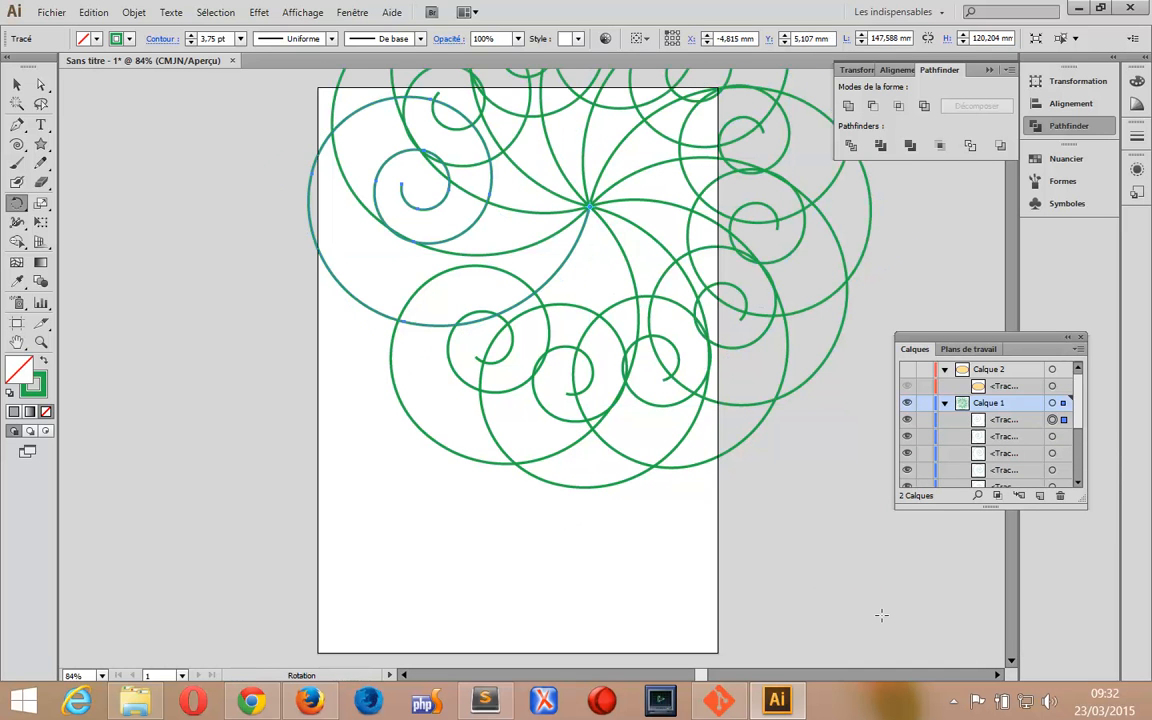
key(ctrl+d)
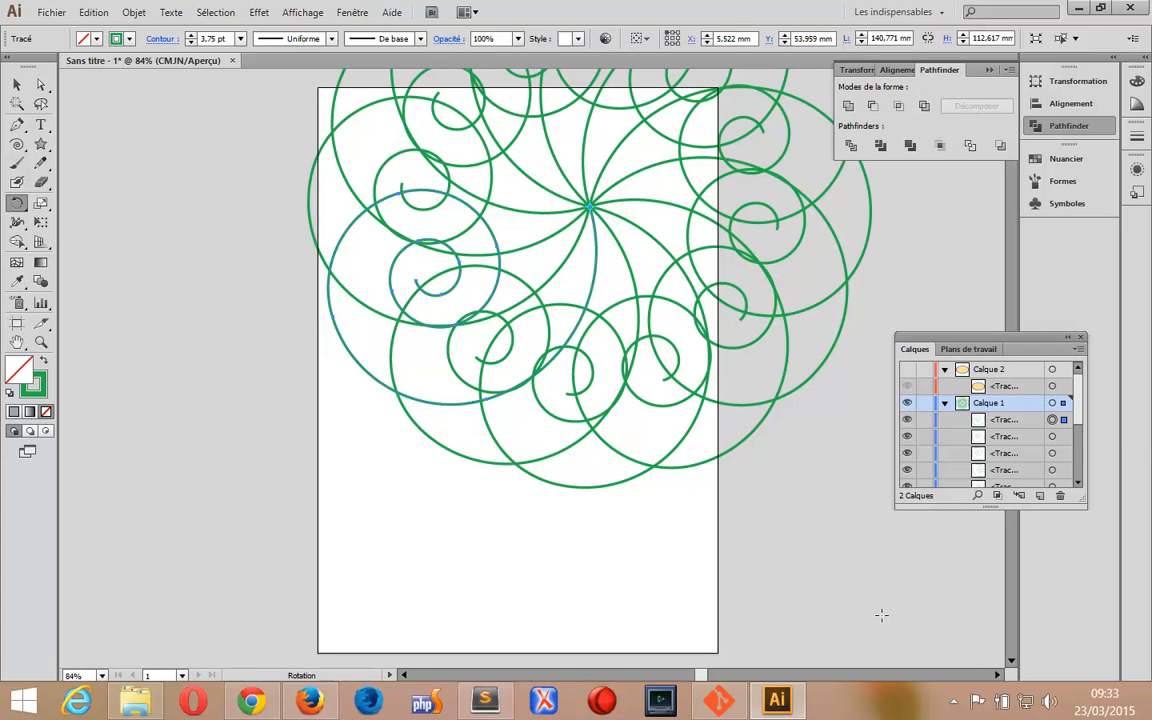
- Select all the spirals and scale them uniformly to 50%
key(ctrl+a)
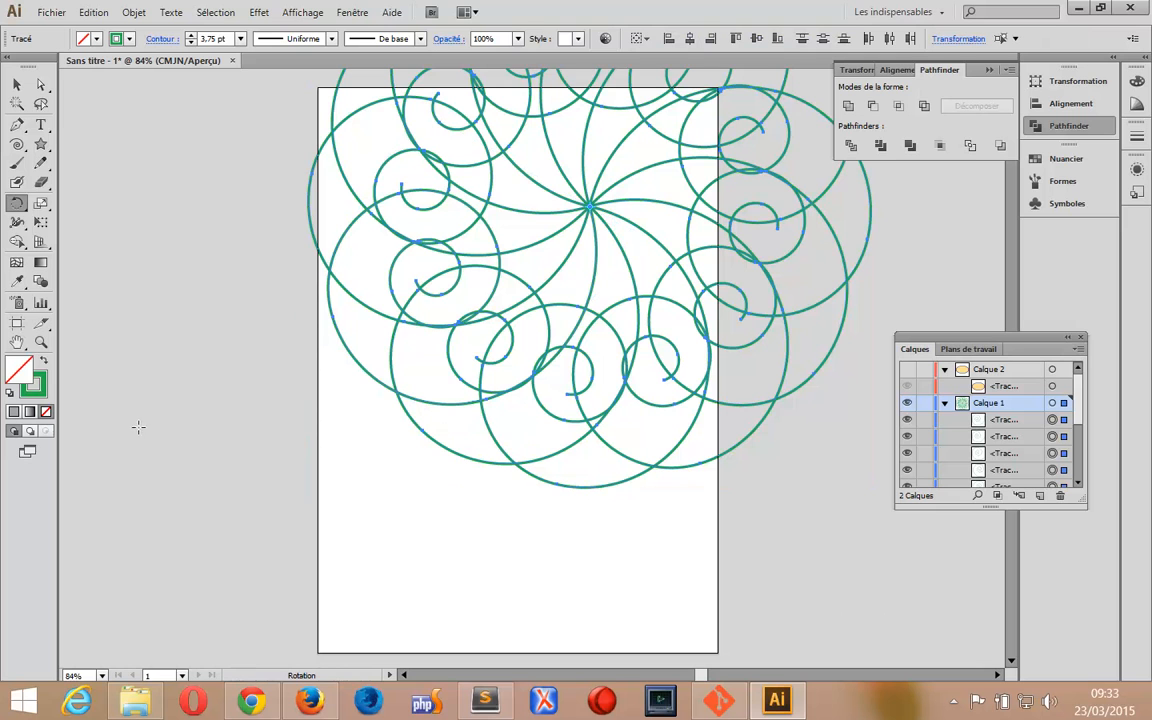
double_click(41, 203)
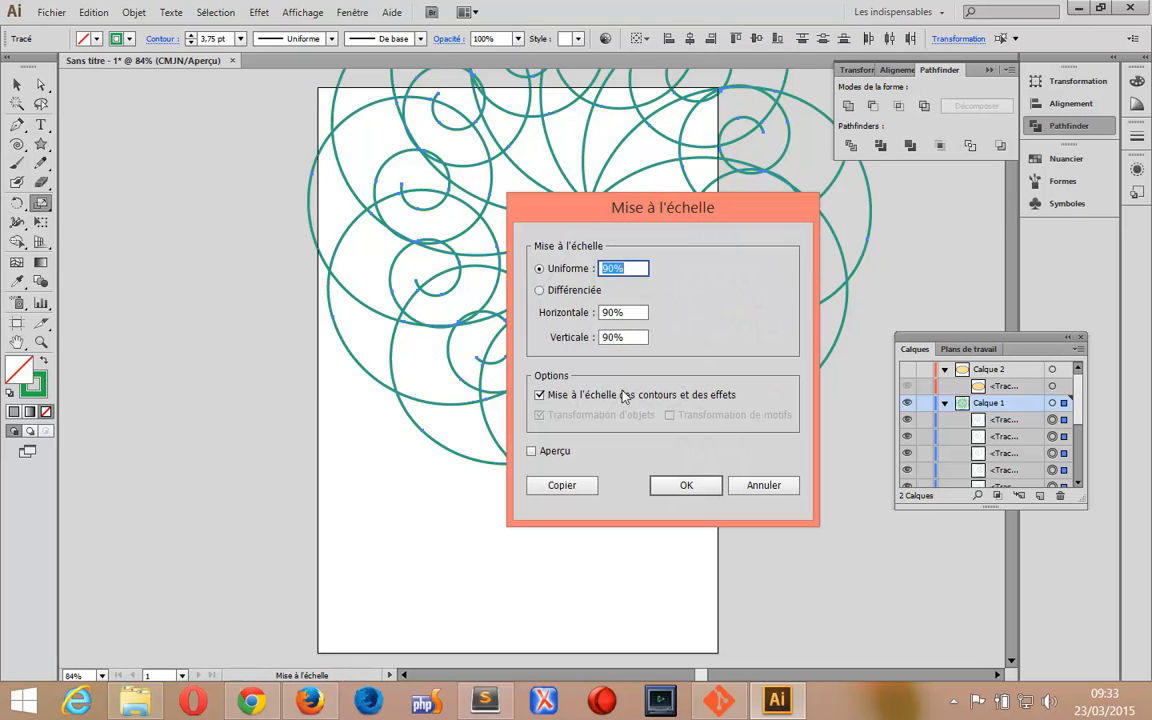
text(50)
key(Return)
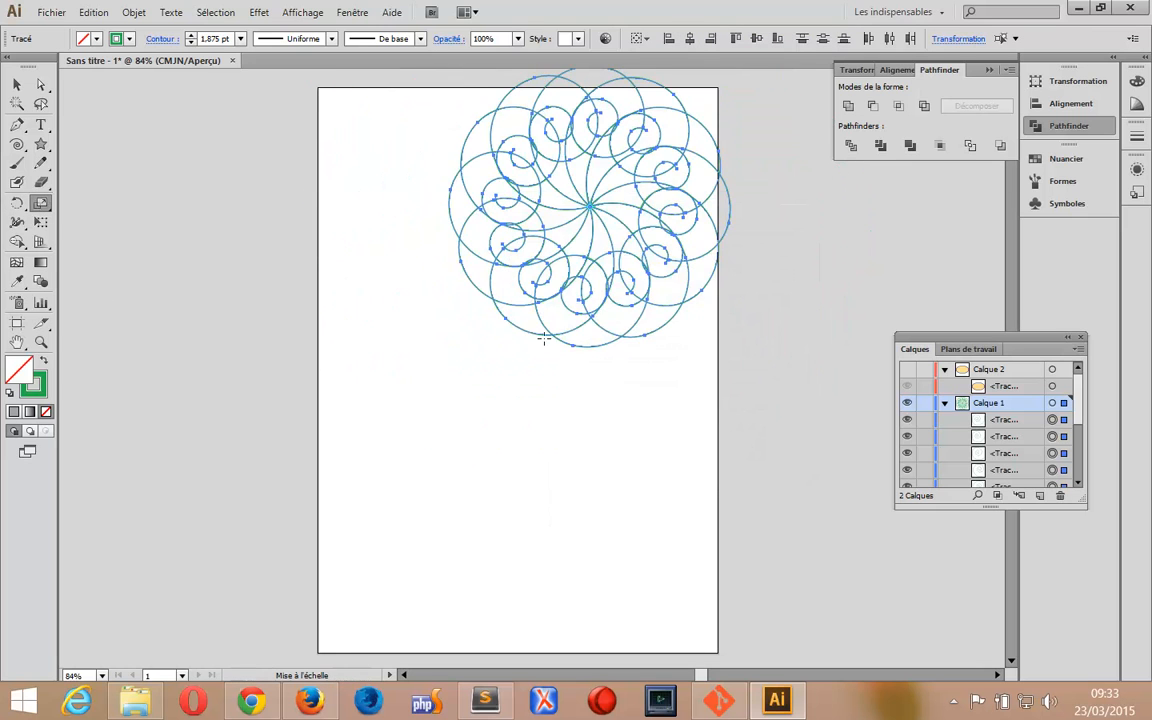
- Set the stroke weight of all the spirals to 7 pt
click(190, 34)
click(190, 34)
click(190, 34)
click(190, 34)
click(190, 34)
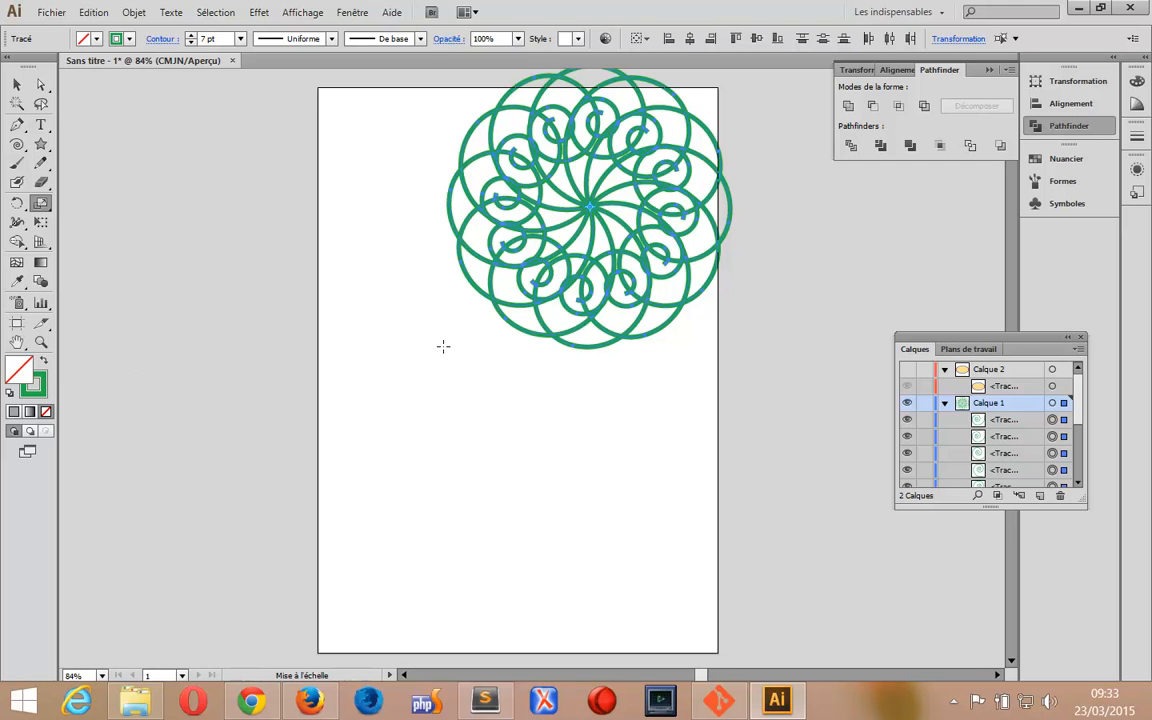
- Divide the overlapping spirals with the Pathfinder and give the resulting group a 2 pt stroke
click(851, 145)
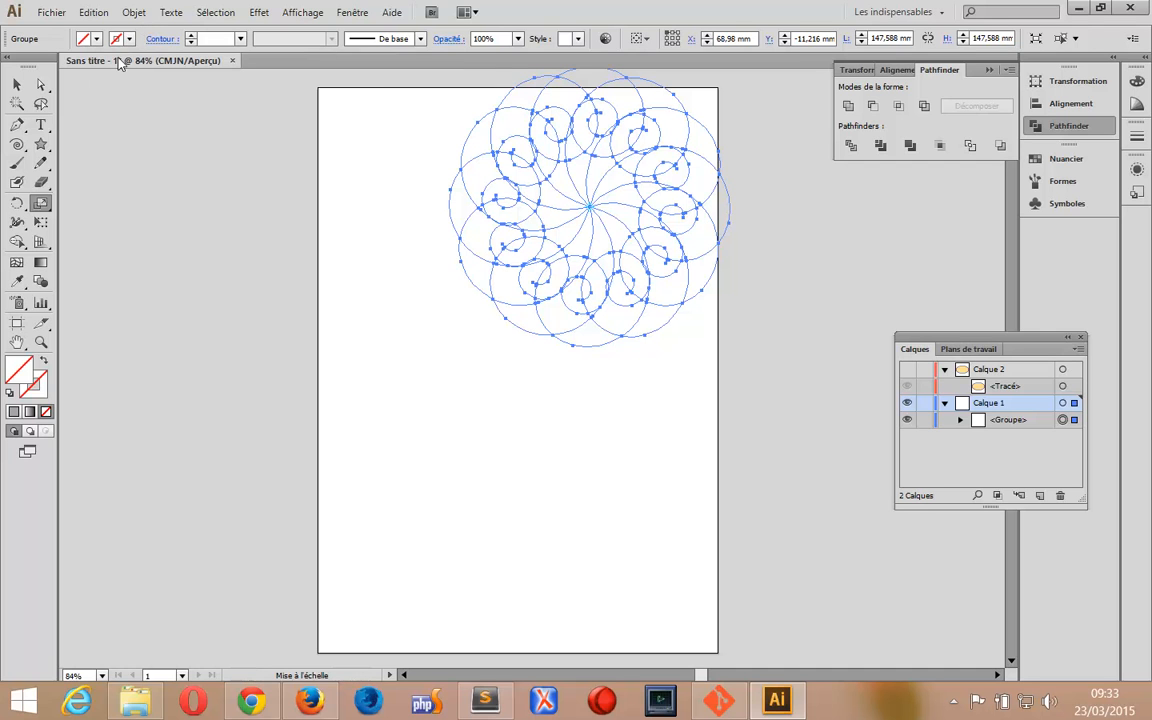
click(190, 36)
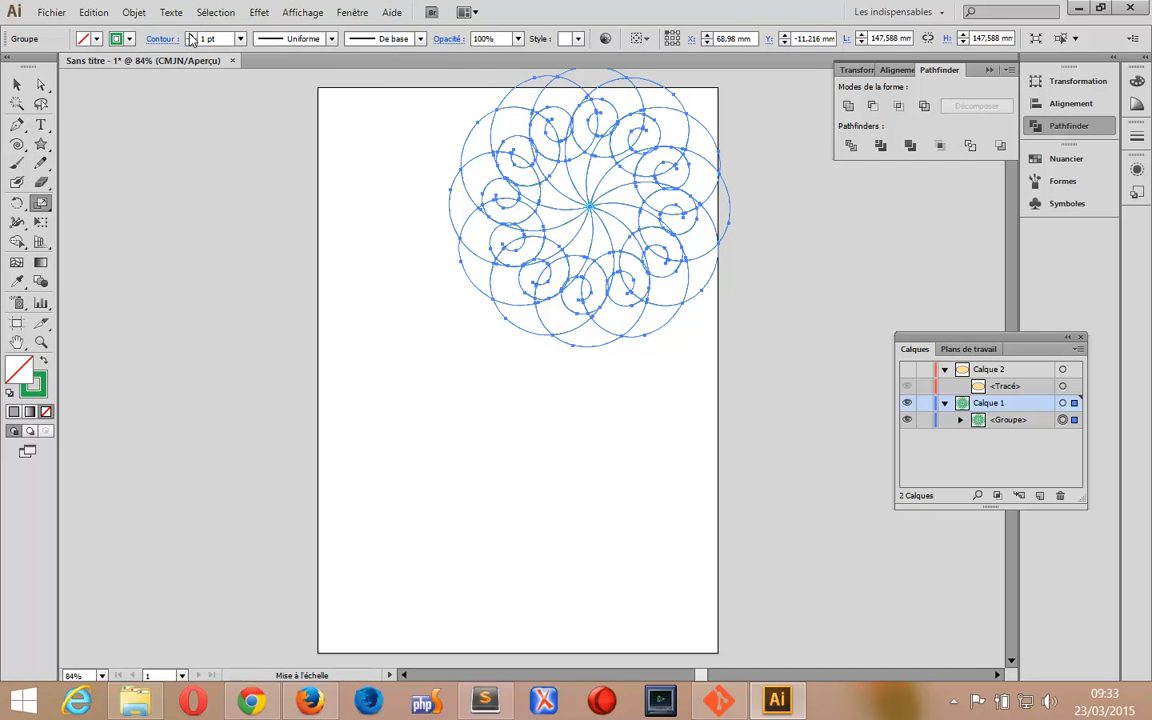
click(190, 35)
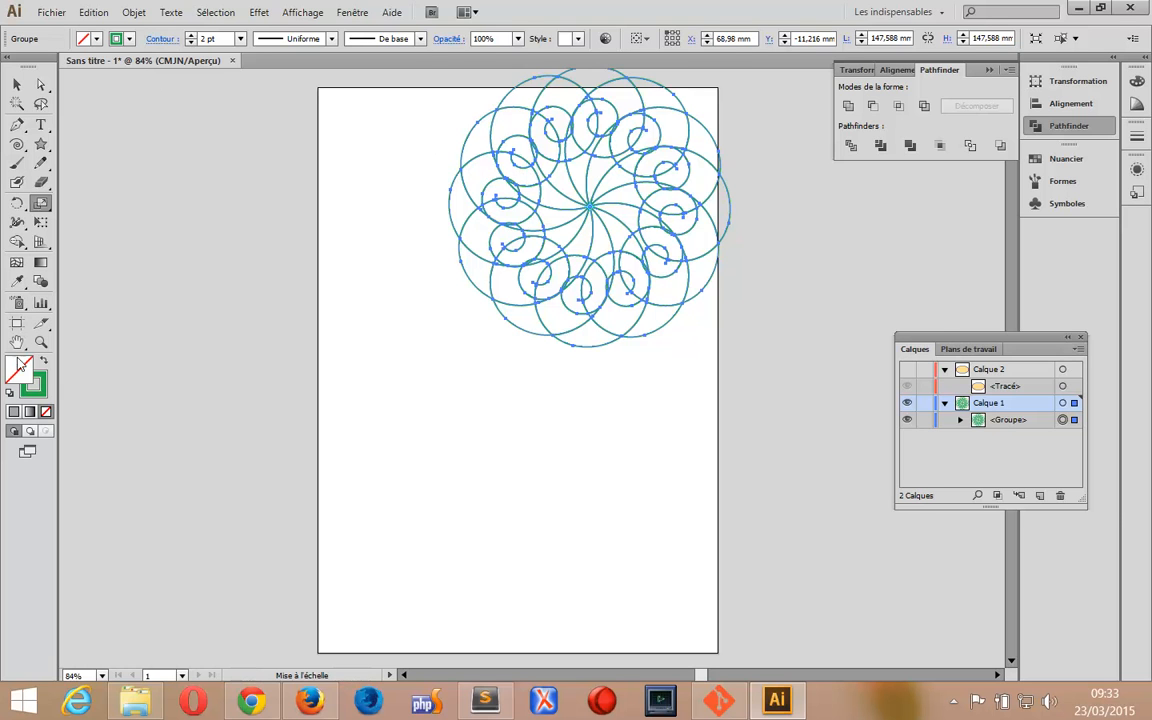
- Fill the divided rosette with the golden colour CEAA45
double_click(34, 384)
click(867, 305)
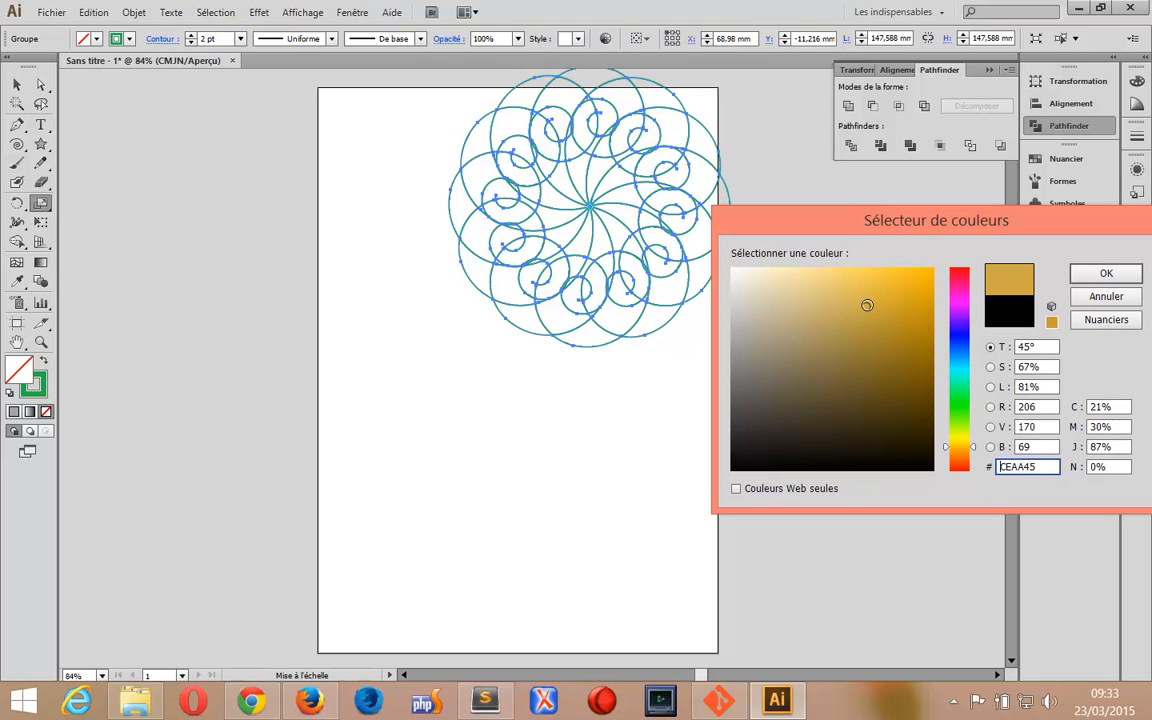
click(1106, 273)
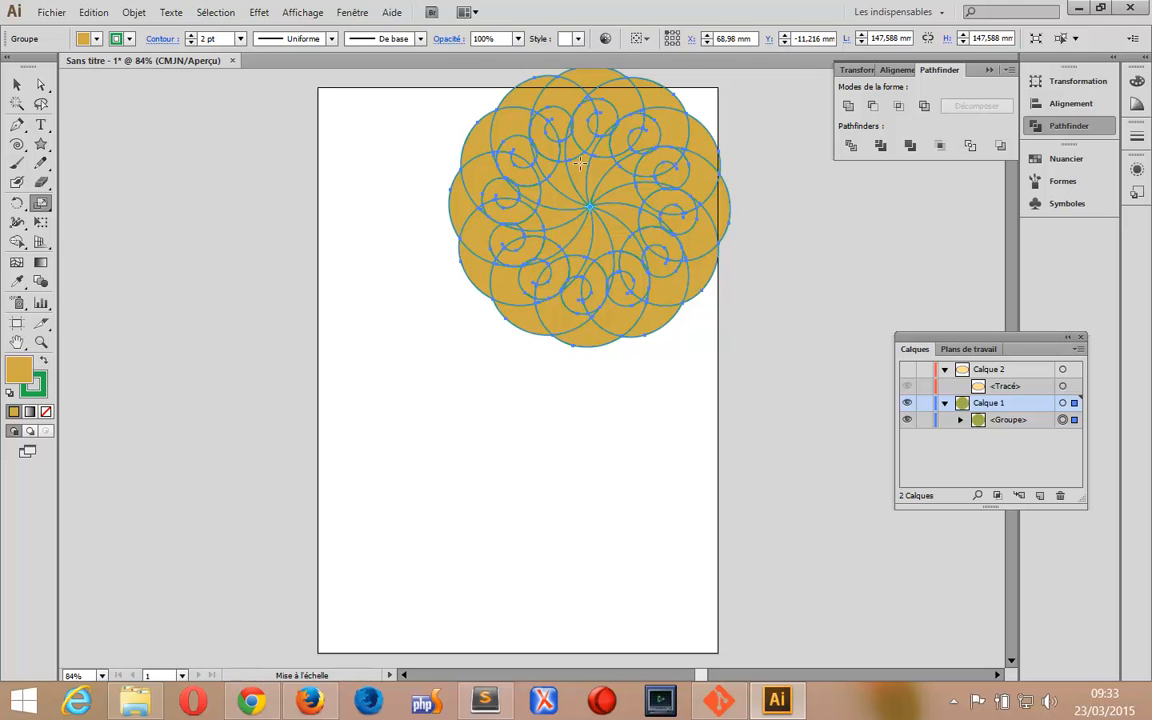
- Isolate the rosette group and fill the crescent-shaped piece on its upper-left edge with turquoise blue
click(16, 84)
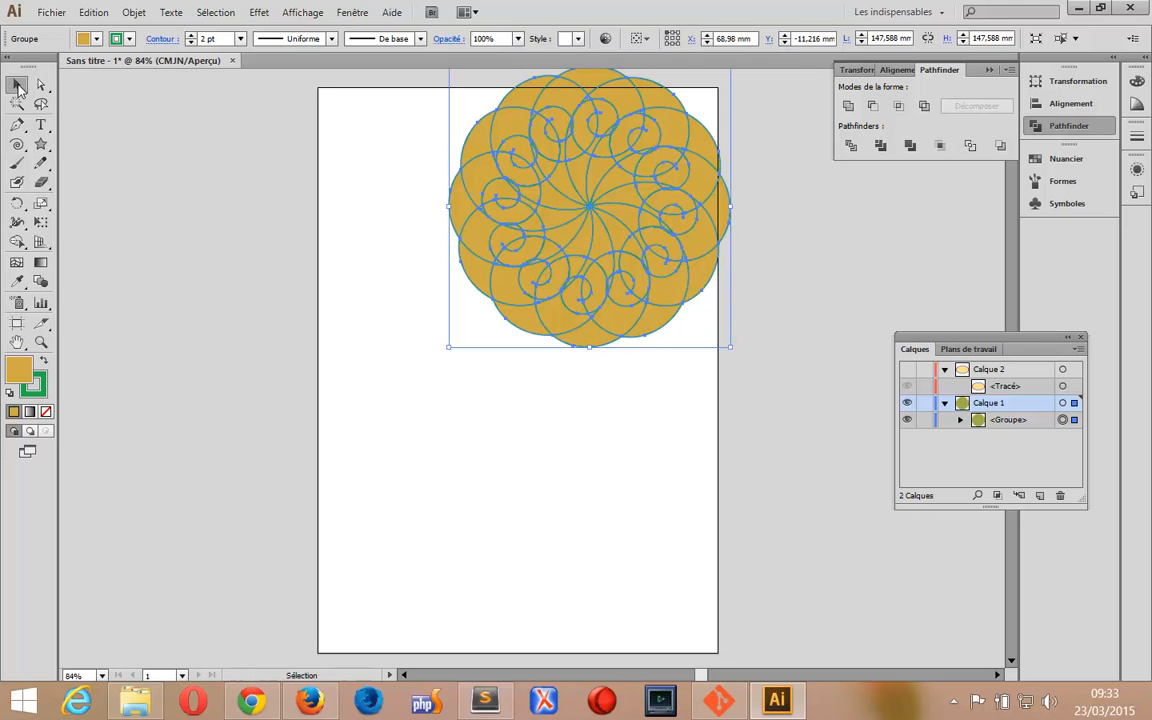
double_click(501, 185)
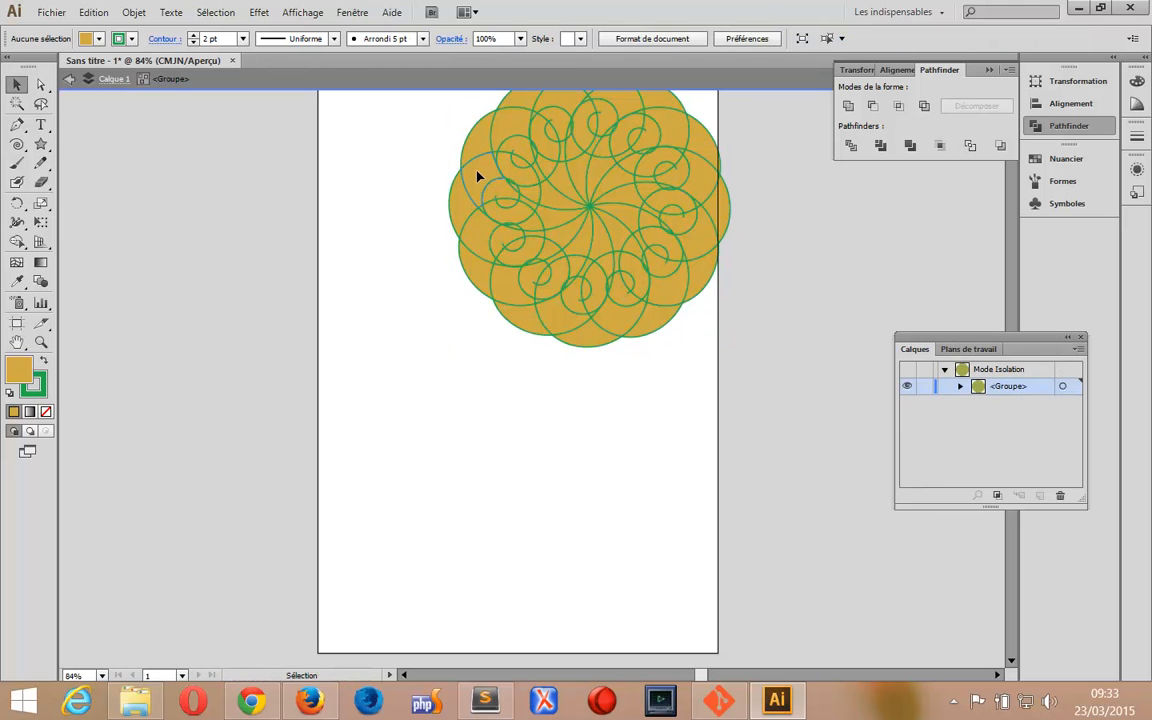
click(478, 176)
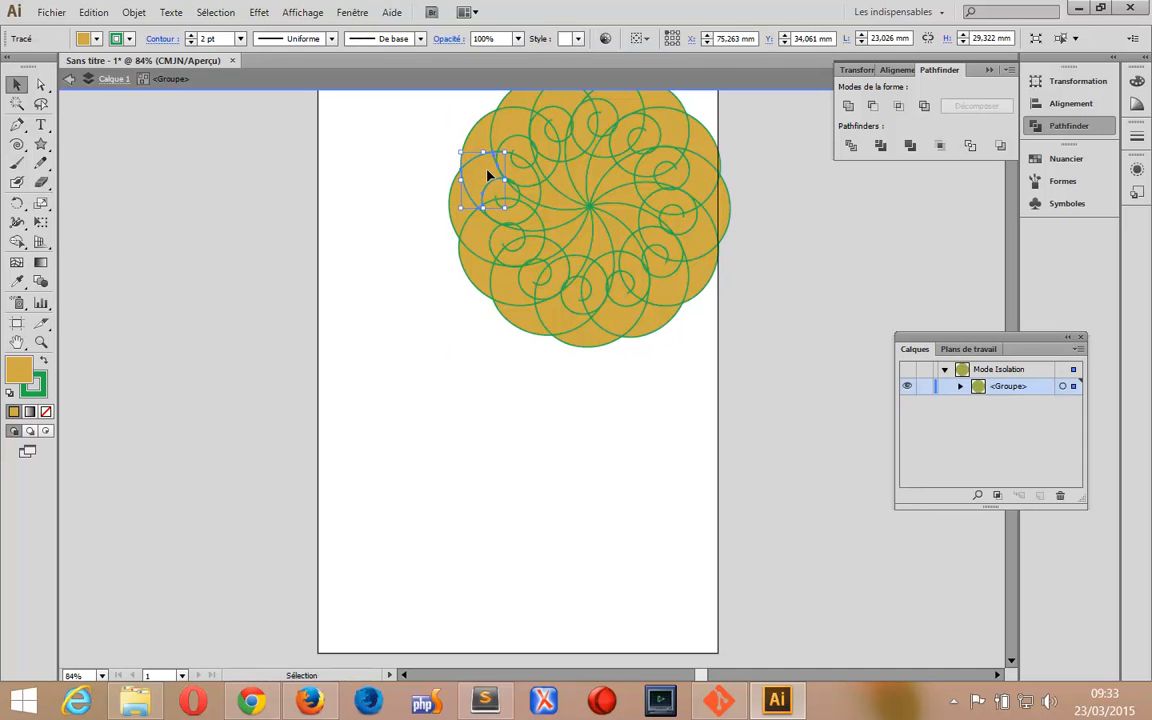
double_click(20, 372)
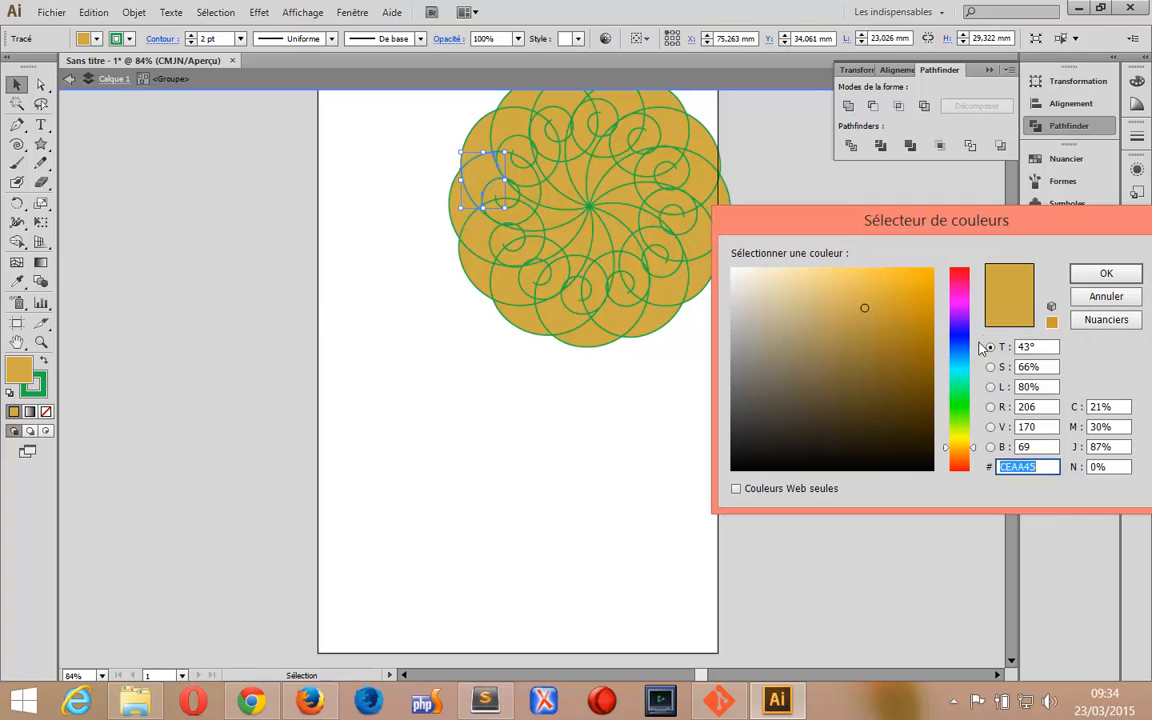
click(1106, 273)
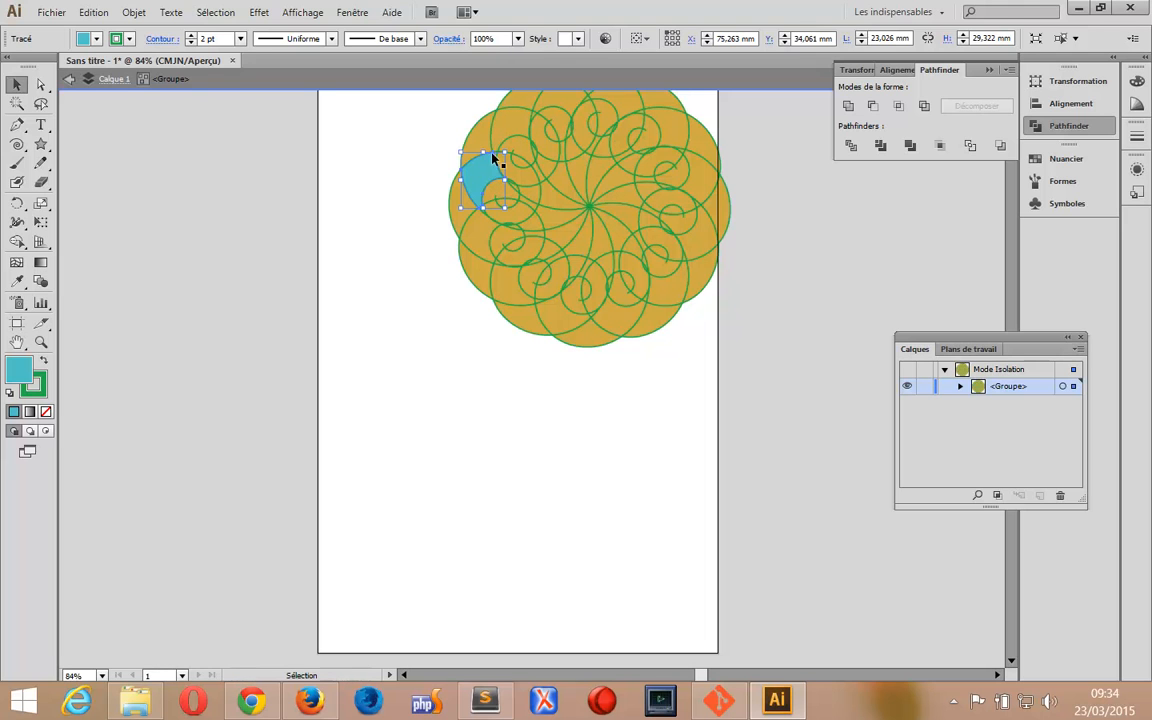
- Copy the turquoise fill to the neighbouring outer piece just above the crescent with the Eyedropper
click(511, 127)
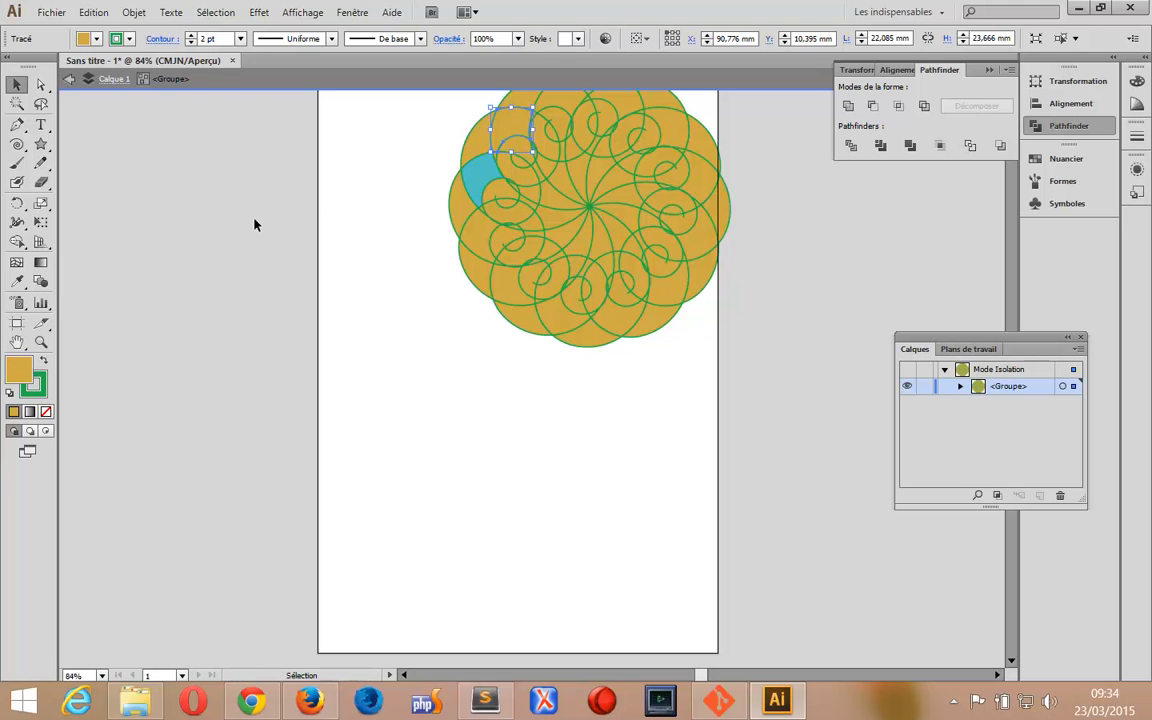
click(17, 281)
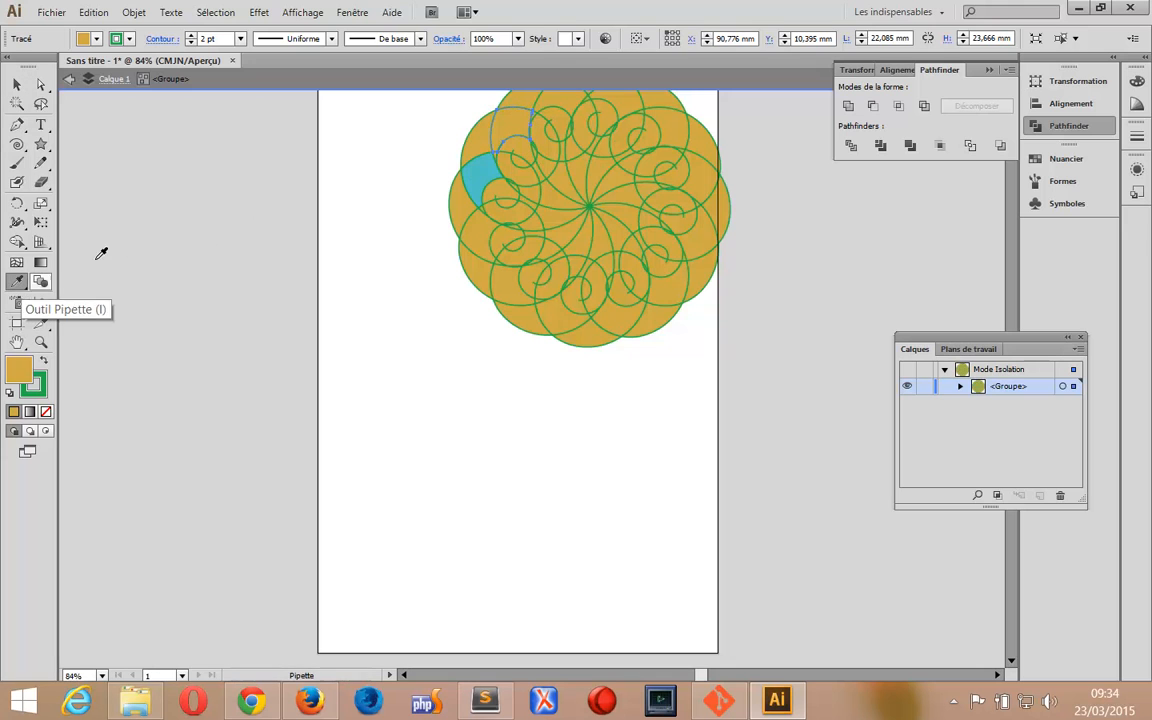
click(481, 167)
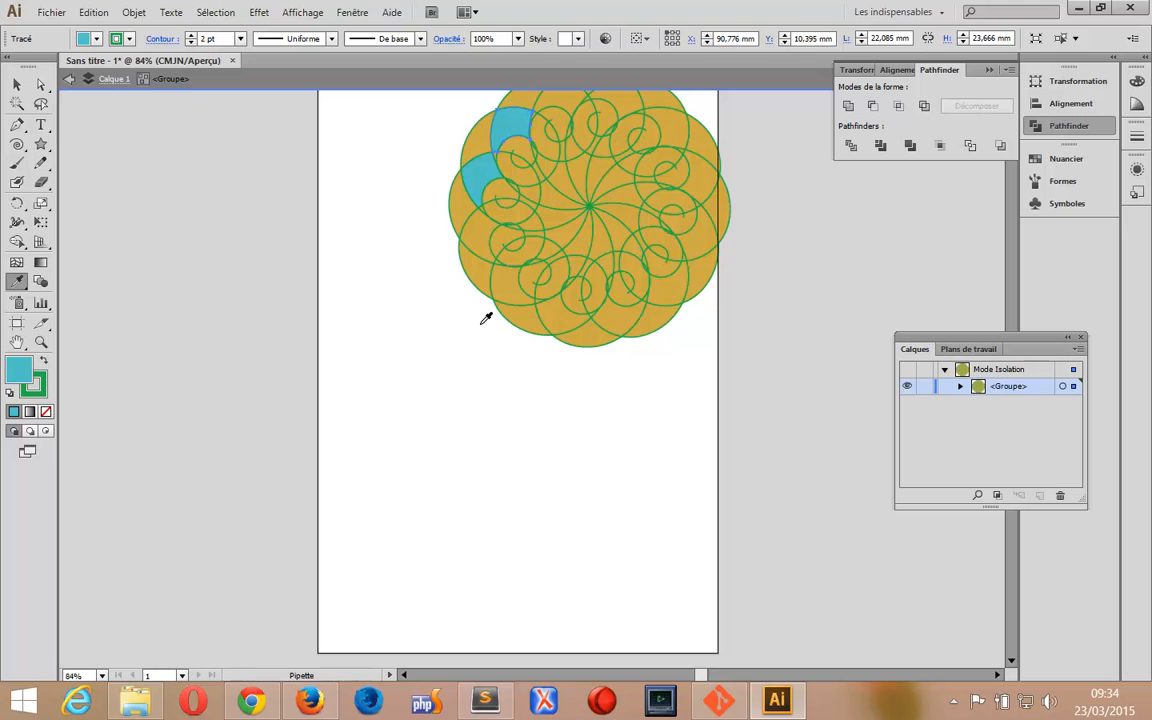
key(v)
right_click(565, 104)
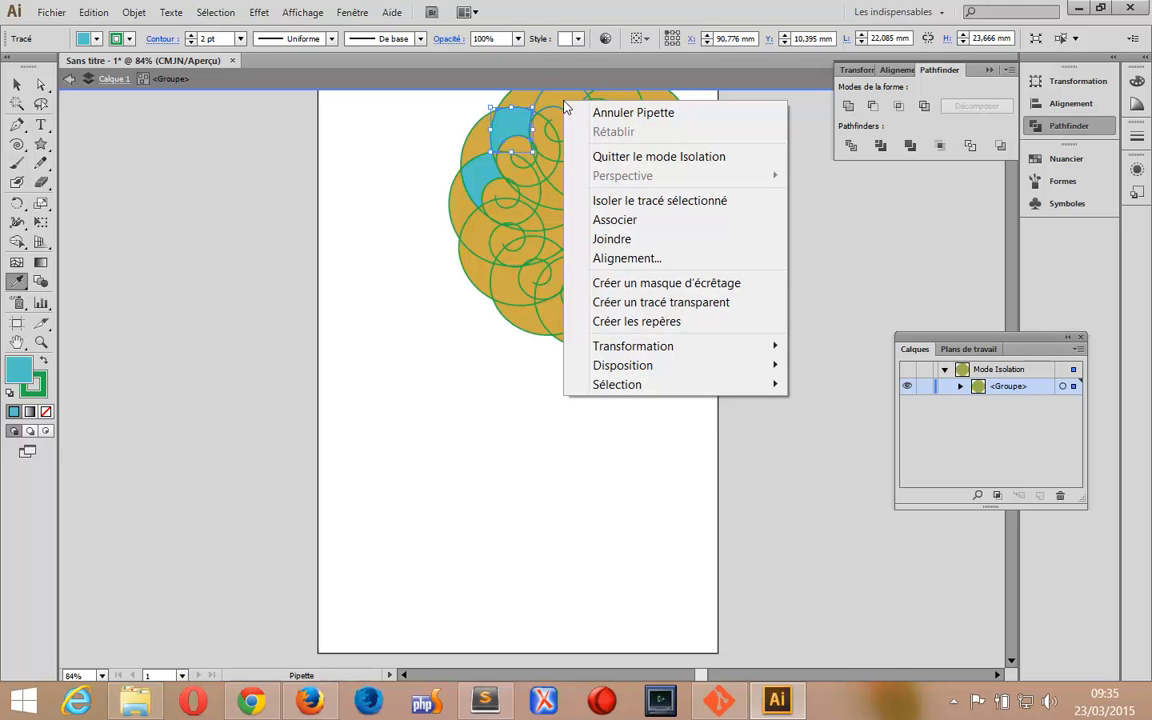
click(542, 74)
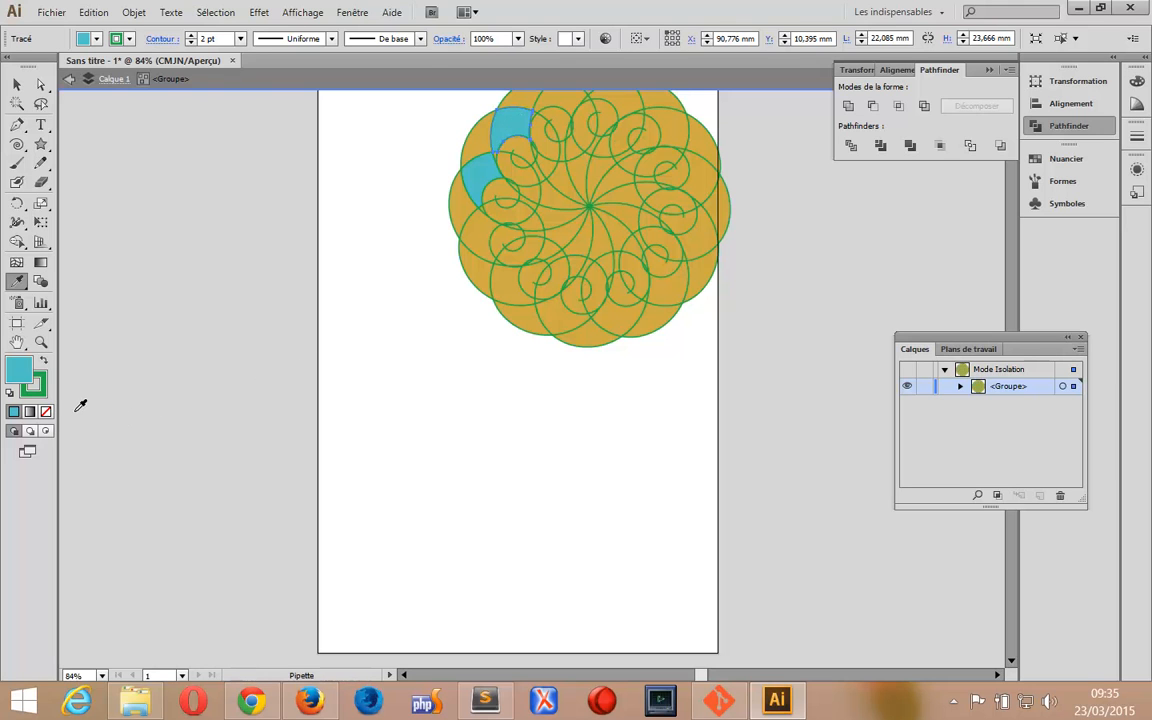
click(955, 704)
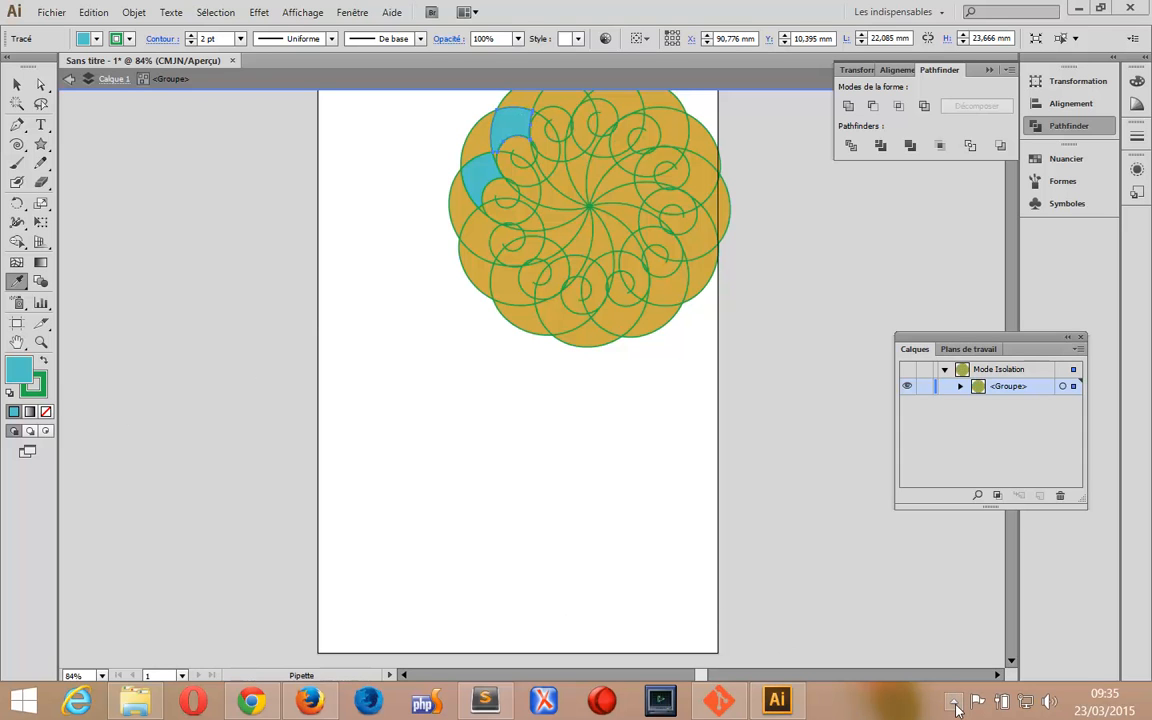